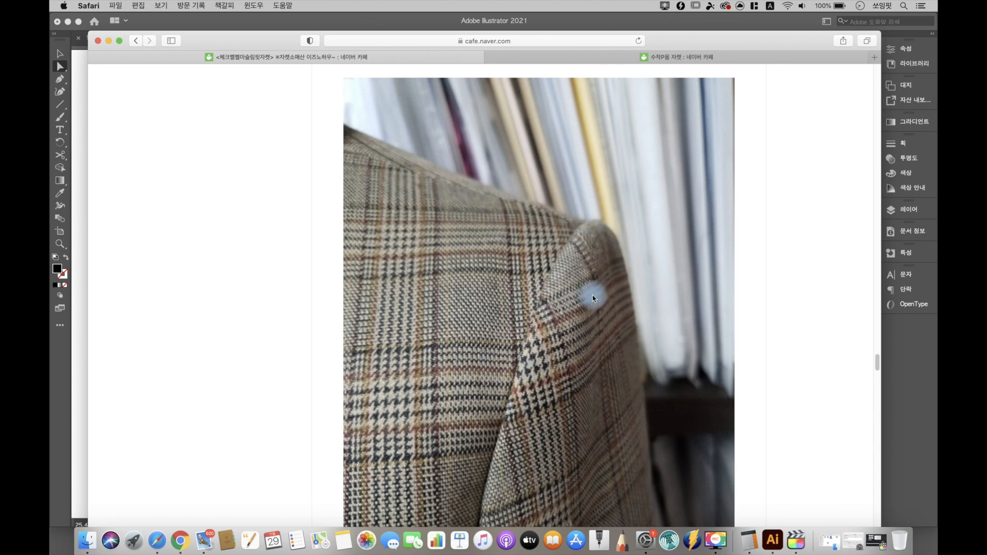
Compare the shoulder and sleeve photos of the checked jacket and the grey high-collar jacket, and switch to Illustrator.
{"action": "left_click", "coordinate": [611, 61]}
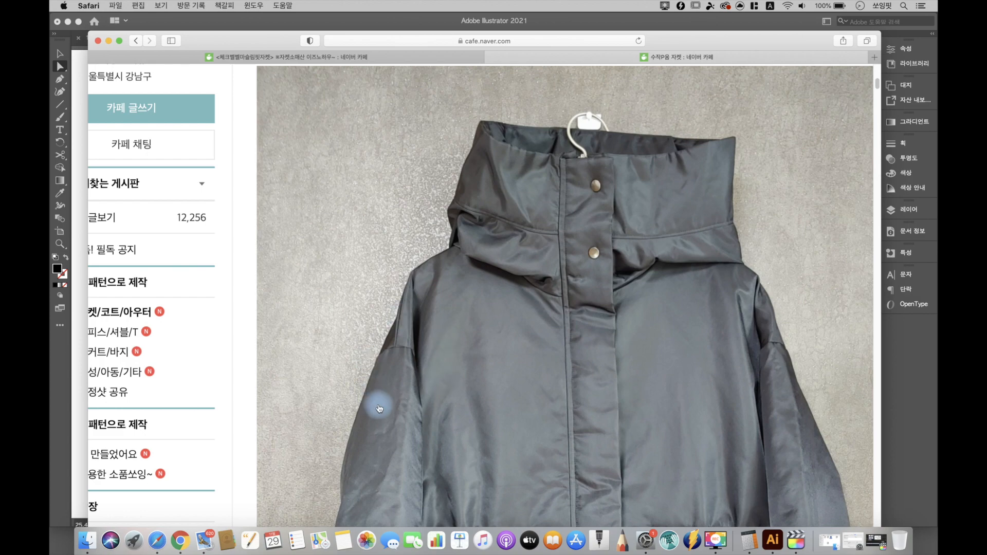
{"action": "scroll", "coordinate": [806, 337], "scroll_direction": "down", "scroll_amount": 15}
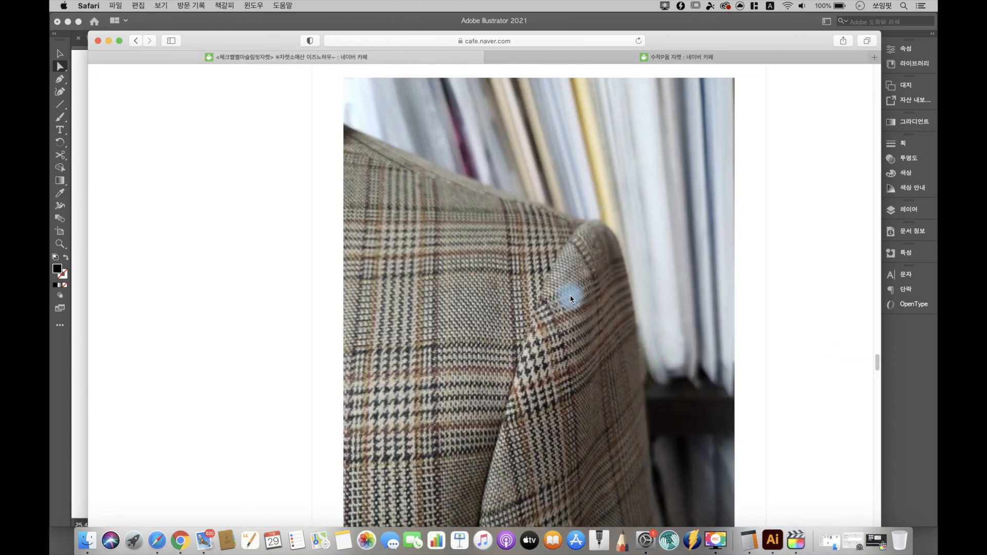
{"action": "left_click", "coordinate": [578, 61]}
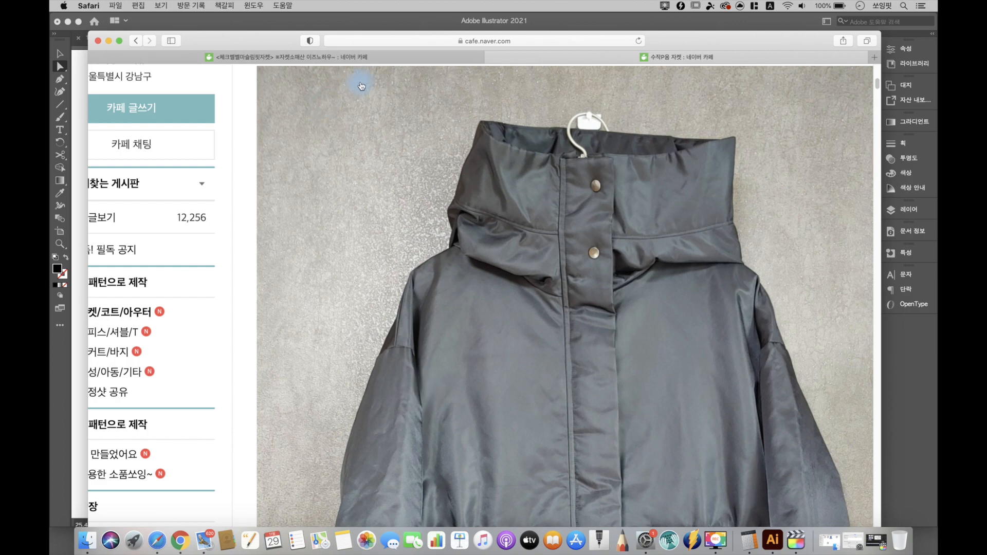
{"action": "left_click", "coordinate": [398, 59]}
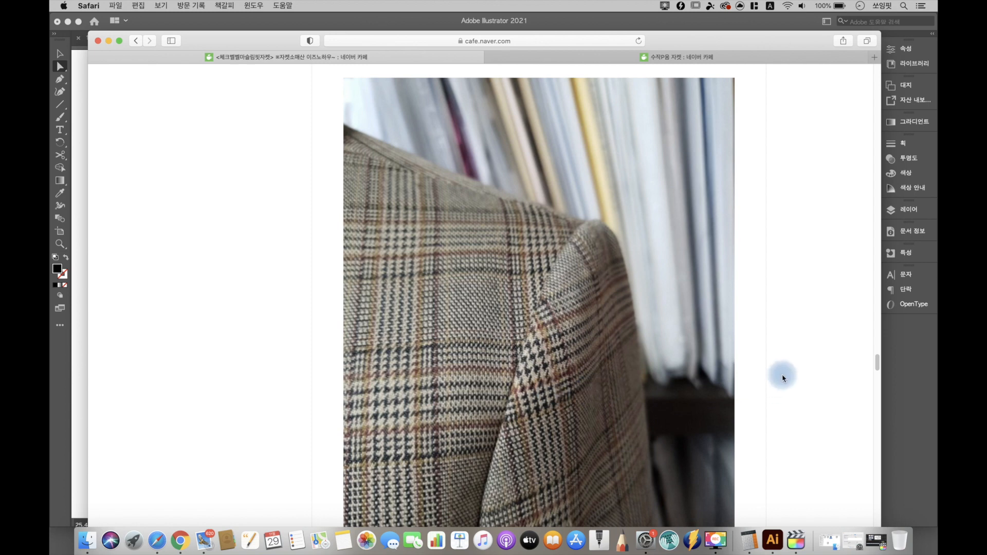
{"action": "left_click", "coordinate": [914, 426]}
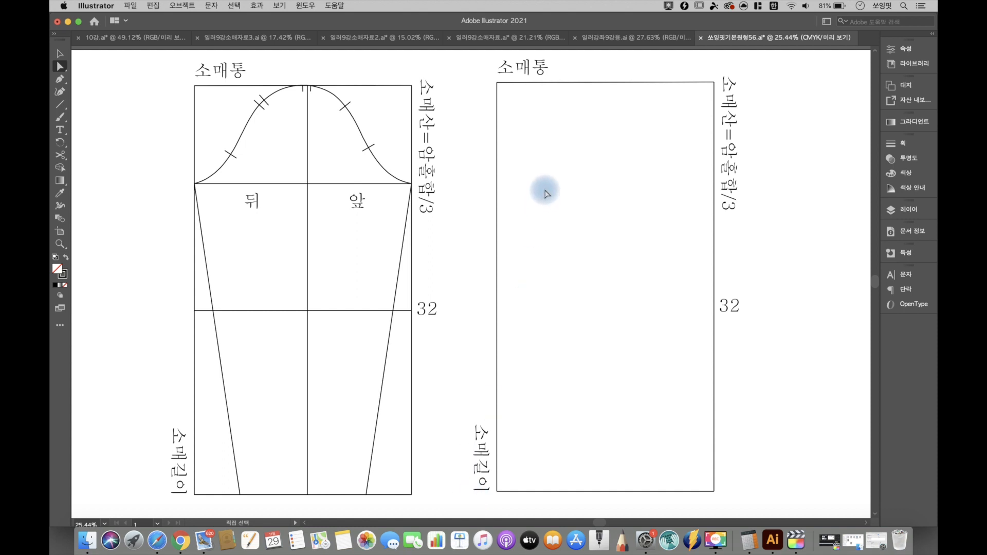
Add the cap line, elbow line, vertical centre line and the 뒤 and 앞 labels to the blank sleeve rectangle.
{"action": "key", "text": "super+shift+v"}
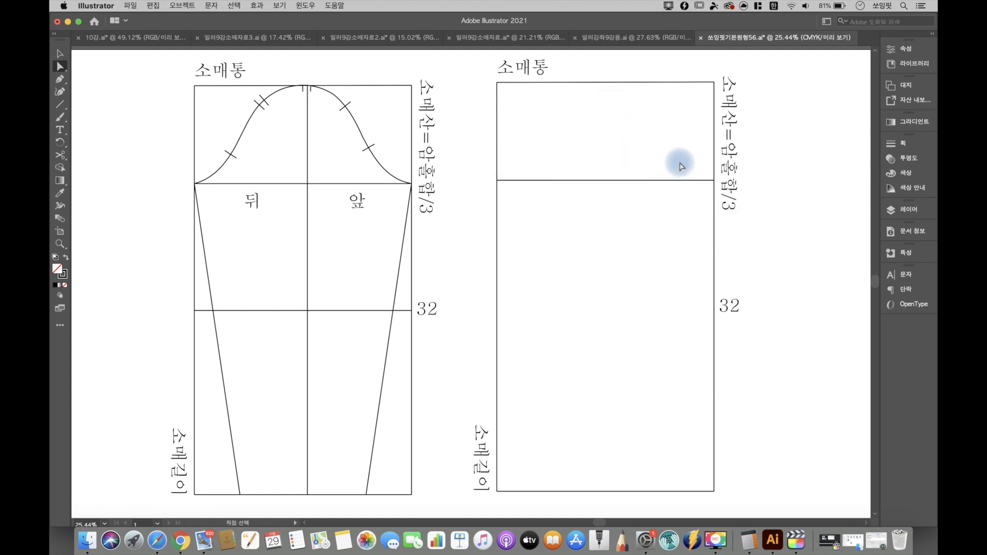
{"action": "key", "text": "ctrl+d"}
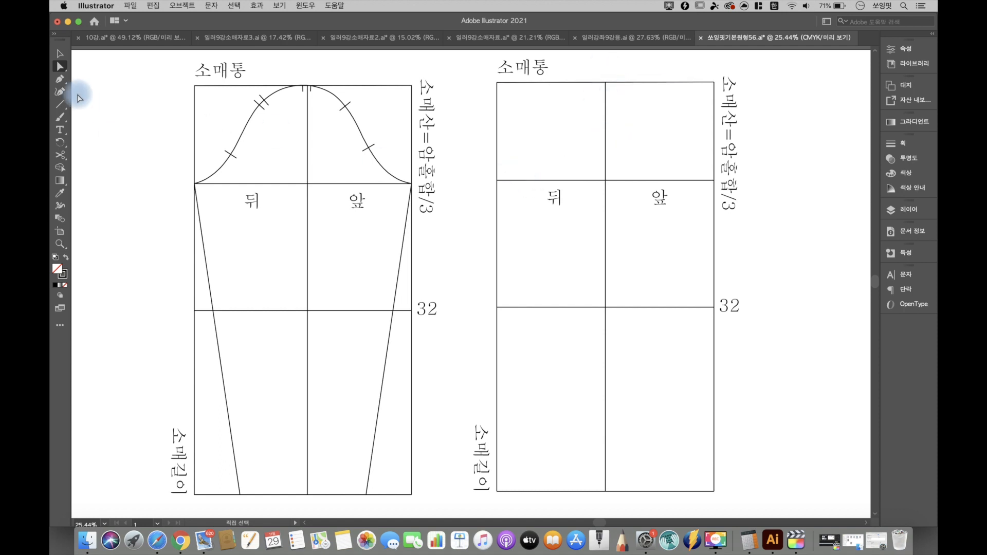
Draw two diagonals with the Pen tool from both ends of the cap line to the top of the centre line.
{"action": "left_click", "coordinate": [60, 79]}
{"action": "left_click", "coordinate": [497, 180]}
{"action": "left_click", "coordinate": [605, 82]}
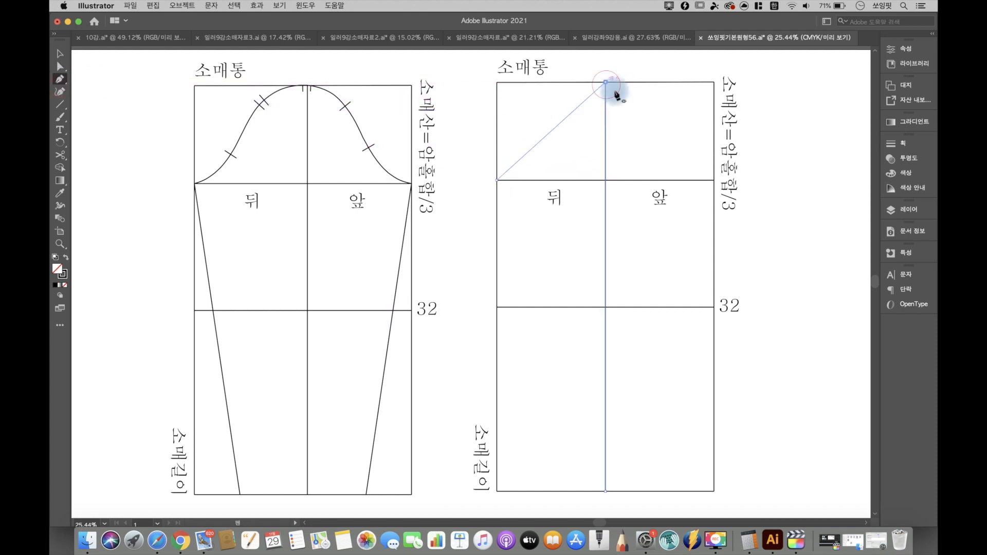
{"action": "left_click", "coordinate": [714, 180]}
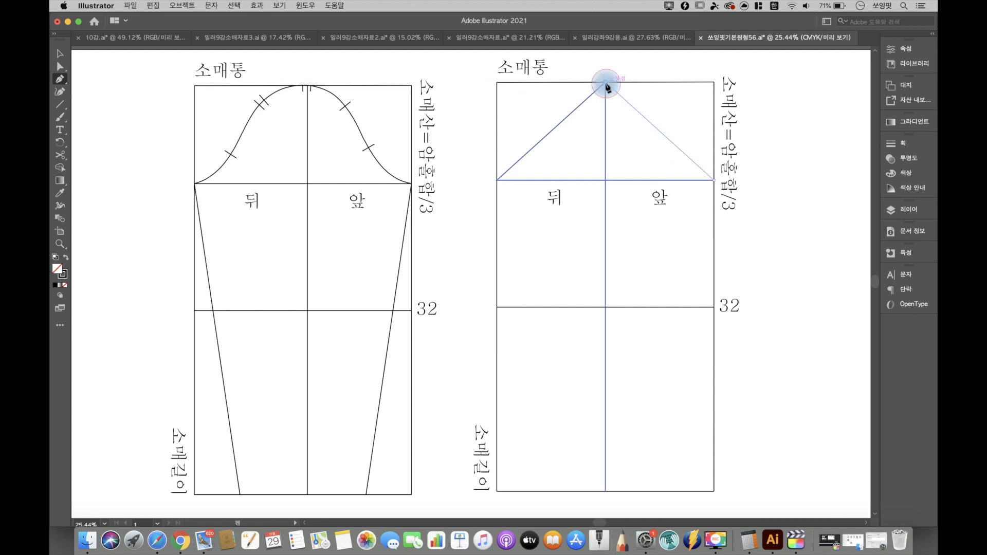
{"action": "left_click", "coordinate": [63, 68]}
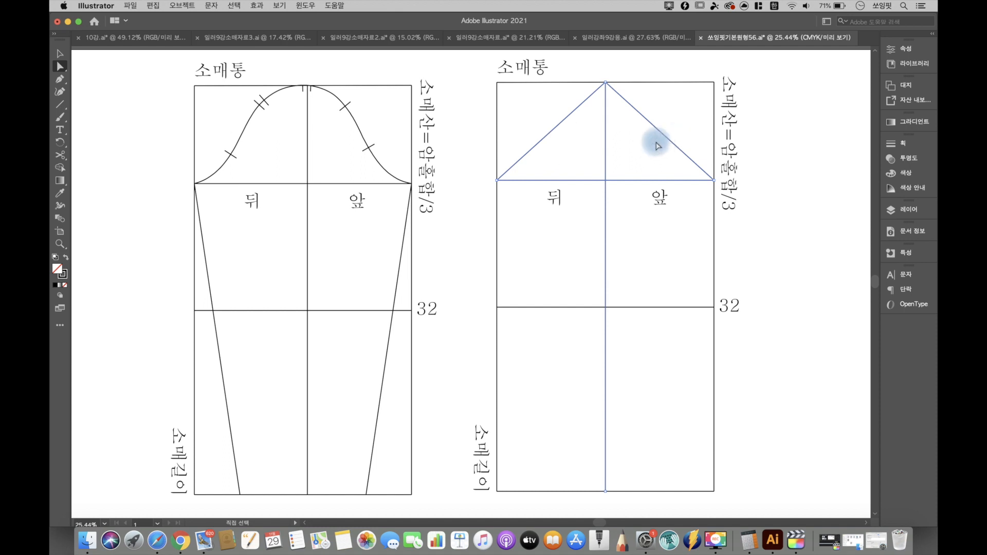
{"action": "left_click", "coordinate": [626, 221]}
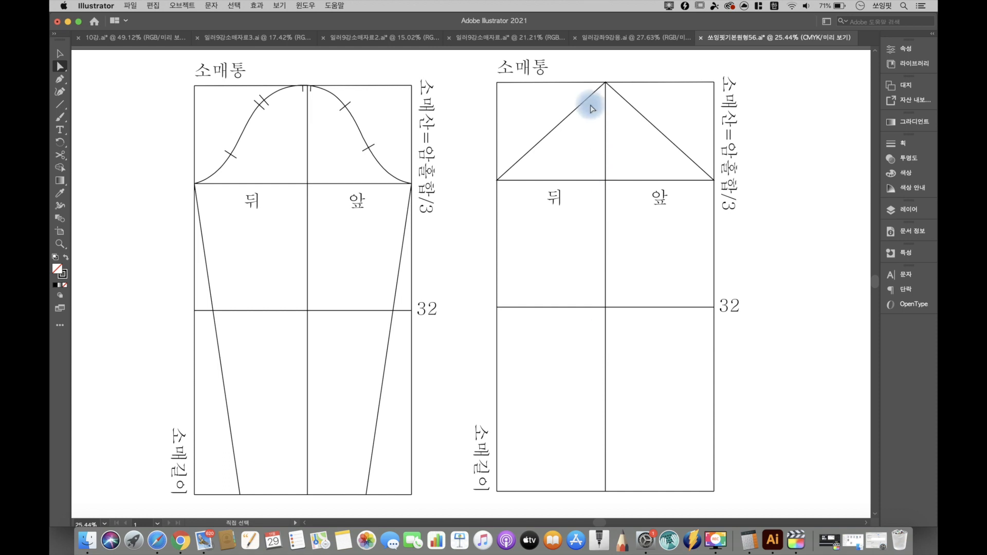
Delete the two cap diagonals and shift the vertical centre line slightly towards the front (앞) side.
{"action": "left_click", "coordinate": [551, 123]}
{"action": "key", "text": "Delete"}
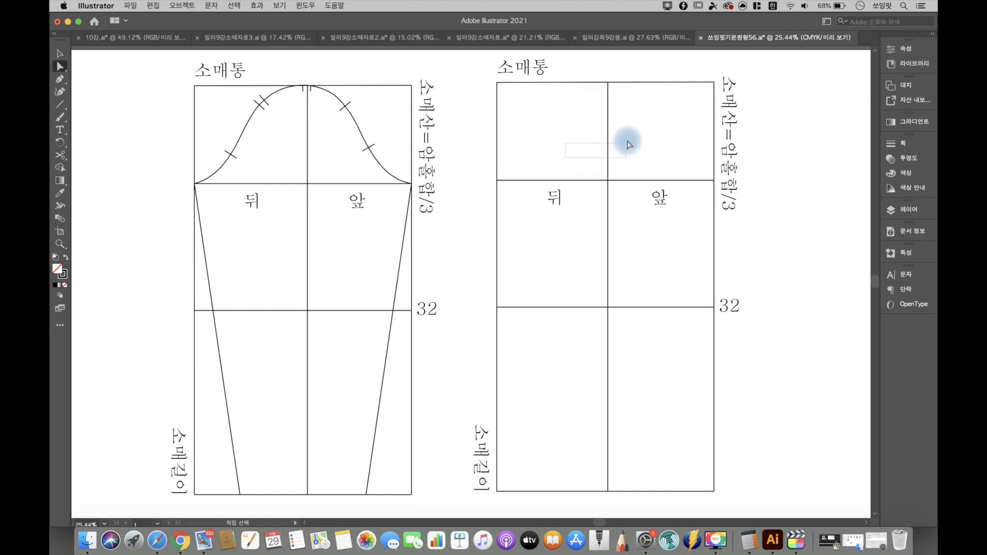
{"action": "mouse_move", "coordinate": [611, 157]}
{"action": "left_mouse_down"}
{"action": "mouse_move", "coordinate": [628, 159]}
{"action": "mouse_move", "coordinate": [614, 163]}
{"action": "left_mouse_up"}
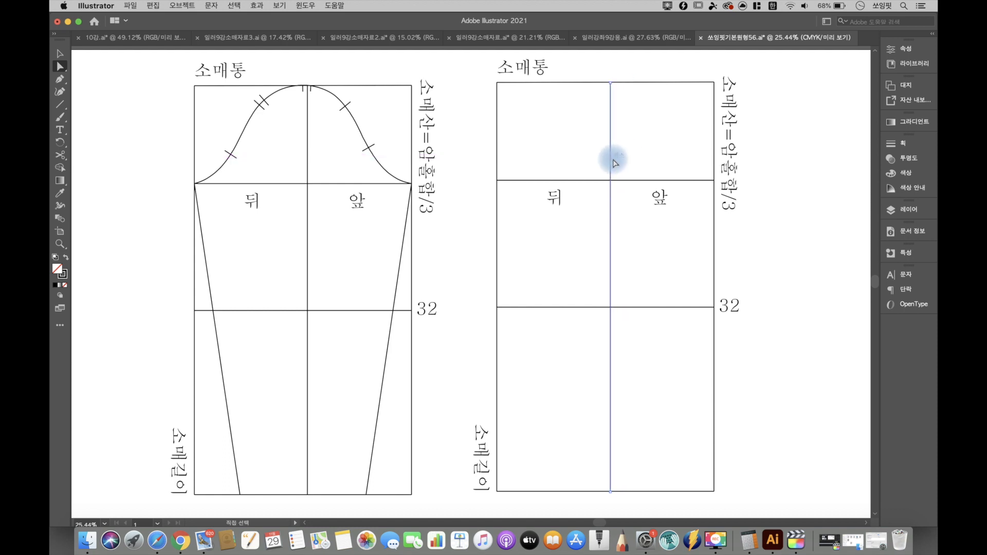
{"action": "left_click", "coordinate": [657, 156]}
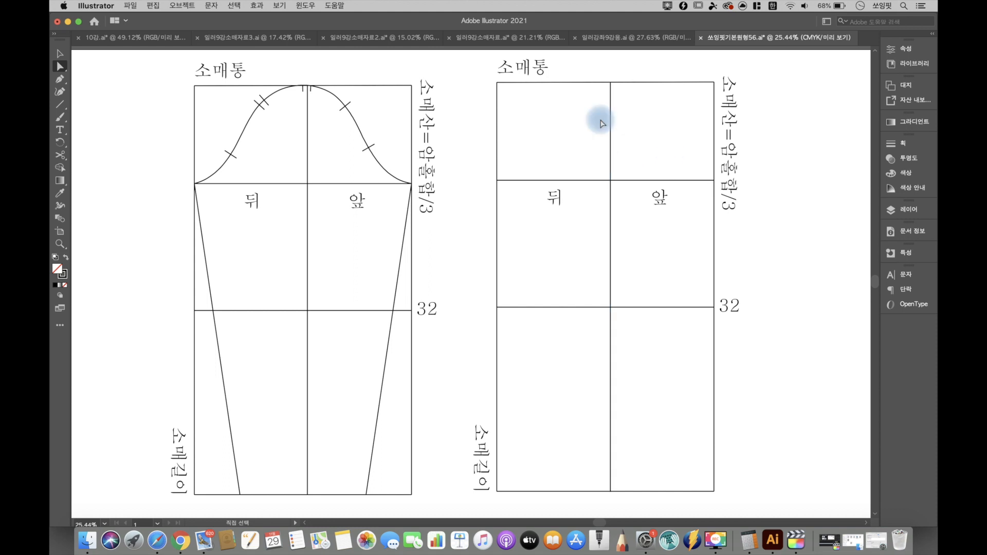
Connect both ends of the cap line to the top of the shifted centre line with Pen tool diagonals.
{"action": "left_click", "coordinate": [60, 78]}
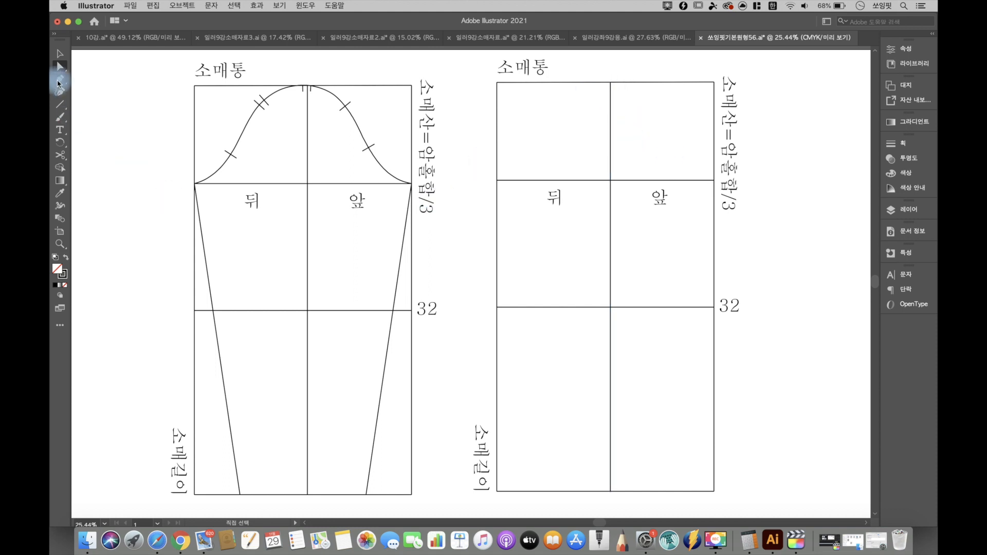
{"action": "left_click", "coordinate": [496, 179]}
{"action": "left_click", "coordinate": [610, 82]}
{"action": "left_click", "coordinate": [714, 180]}
{"action": "left_click", "coordinate": [610, 83]}
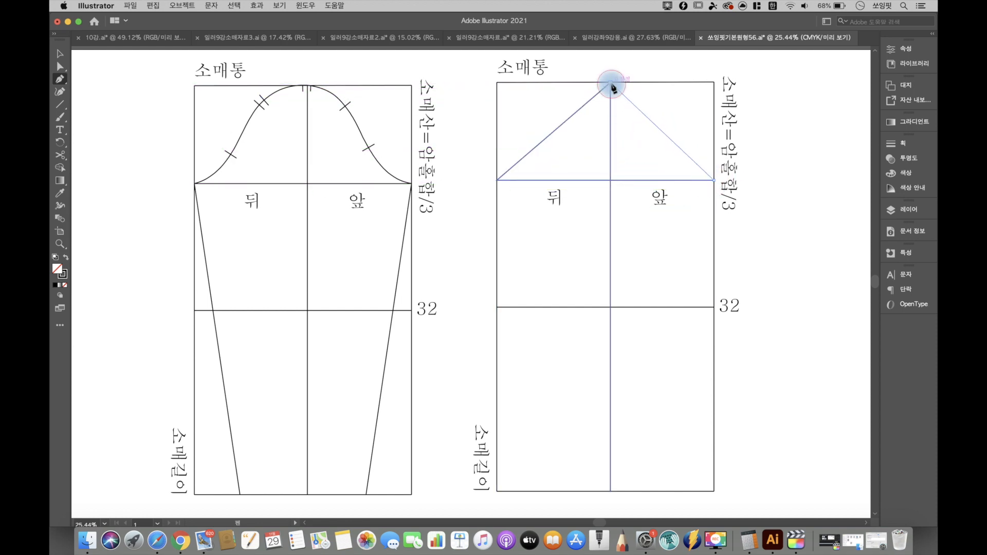
{"action": "key", "text": "super"}
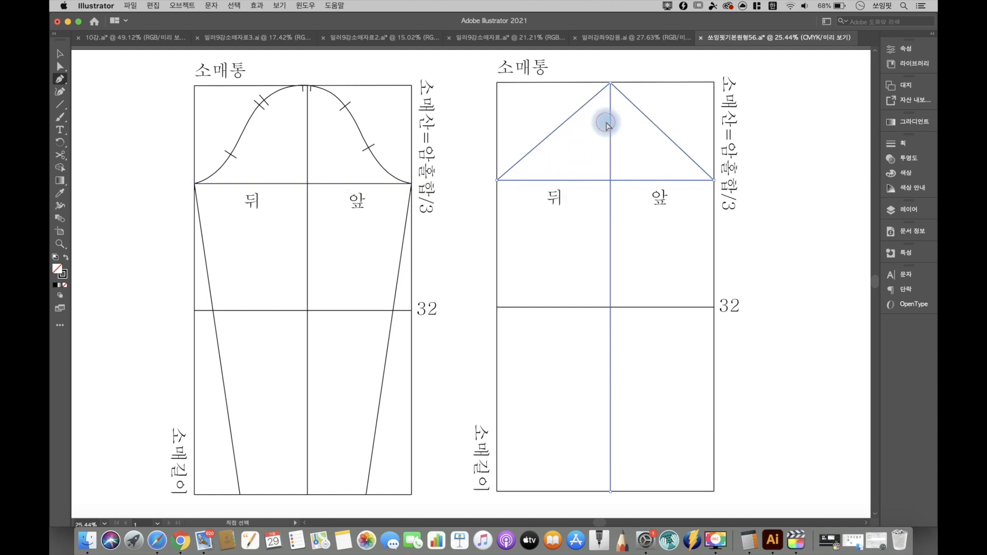
{"action": "left_click", "coordinate": [632, 143], "text": "super"}
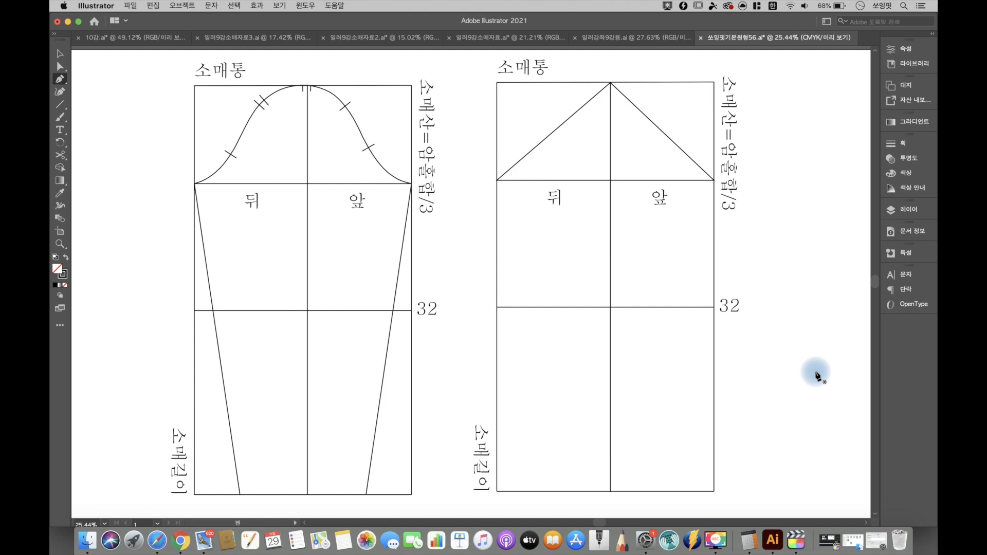
{"action": "key", "text": "super"}
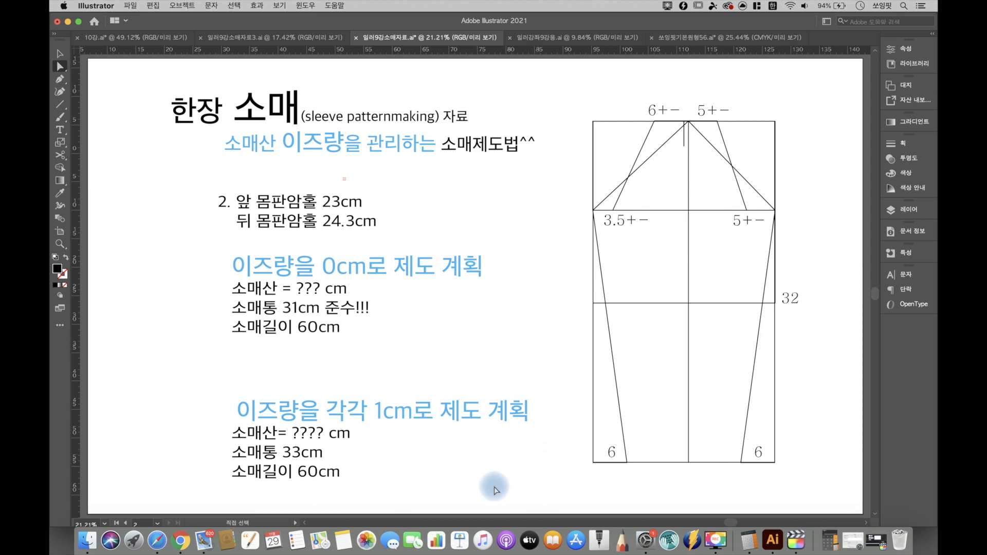
Examine the cap apex, centre line and front diagonal of the reference sleeve draft in the one-piece sleeve sheet.
{"action": "scroll", "coordinate": [776, 355], "scroll_direction": "up", "scroll_amount": 5}
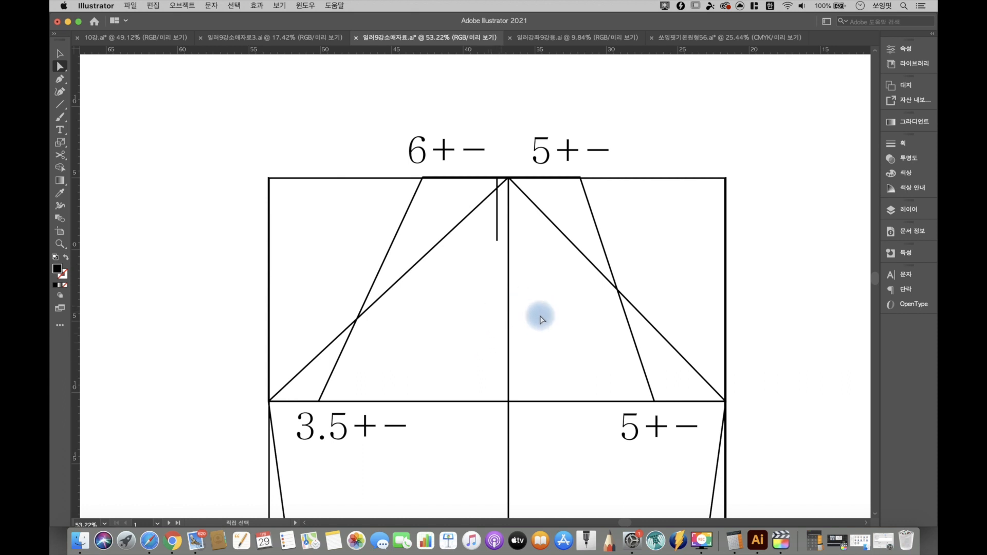
{"action": "left_click_drag", "start_coordinate": [512, 184], "coordinate": [511, 180]}
{"action": "left_click", "coordinate": [522, 280]}
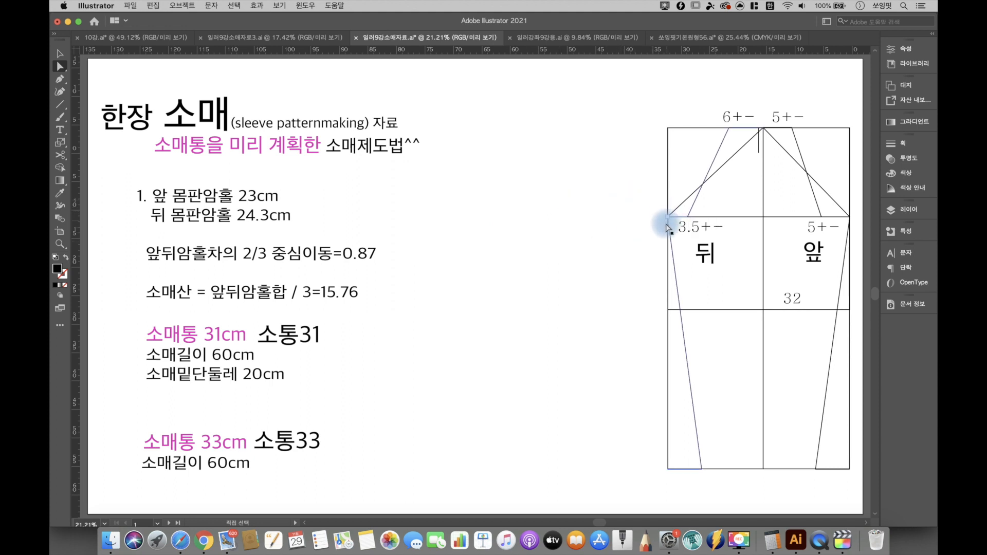
{"action": "left_click", "coordinate": [779, 147]}
{"action": "left_click", "coordinate": [780, 161]}
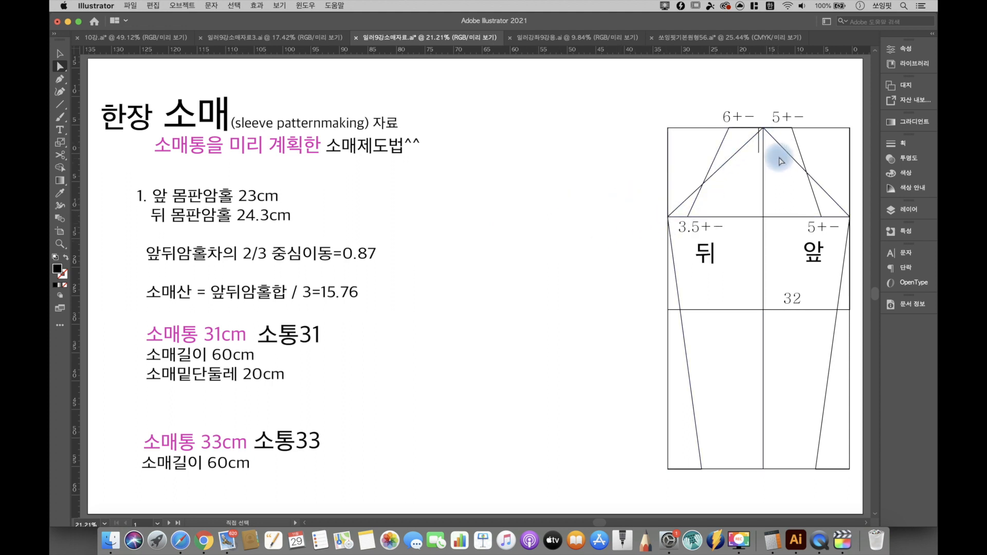
{"action": "left_click", "coordinate": [781, 149]}
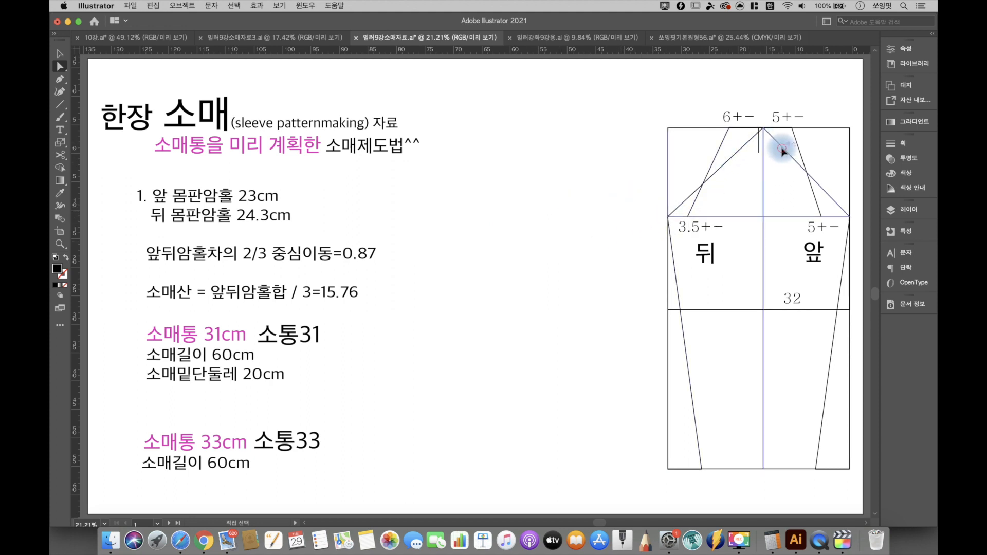
{"action": "left_click", "coordinate": [763, 128]}
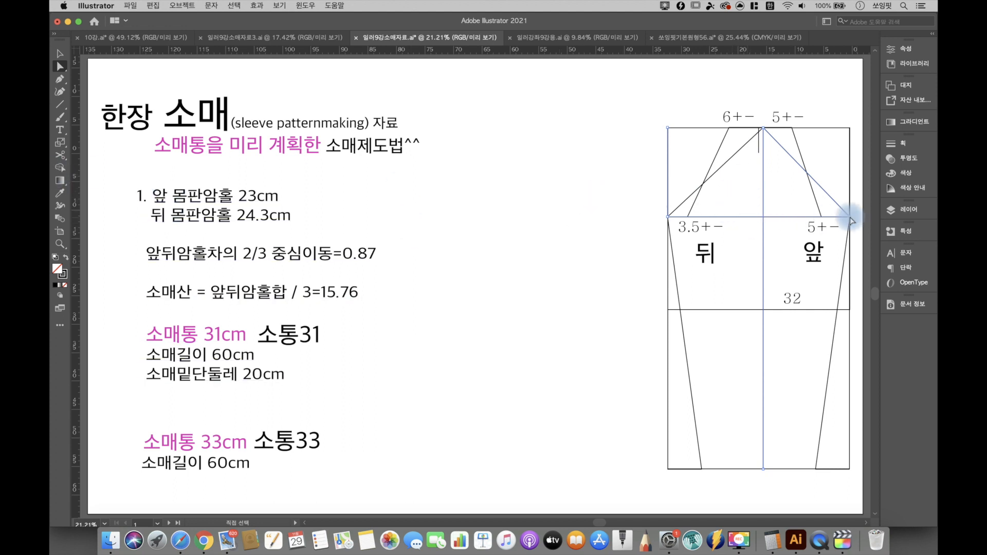
{"action": "left_click", "coordinate": [588, 227]}
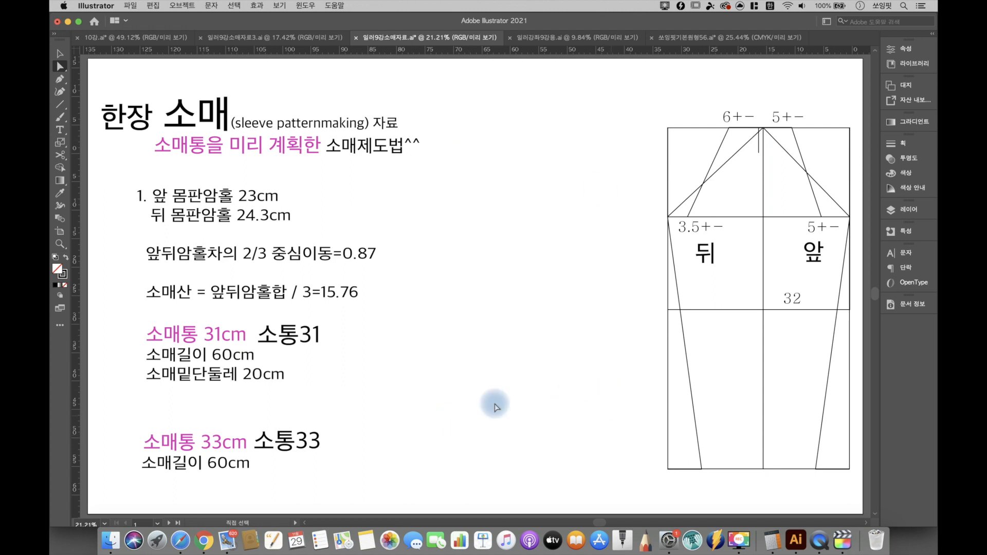
{"action": "left_click", "coordinate": [190, 6]}
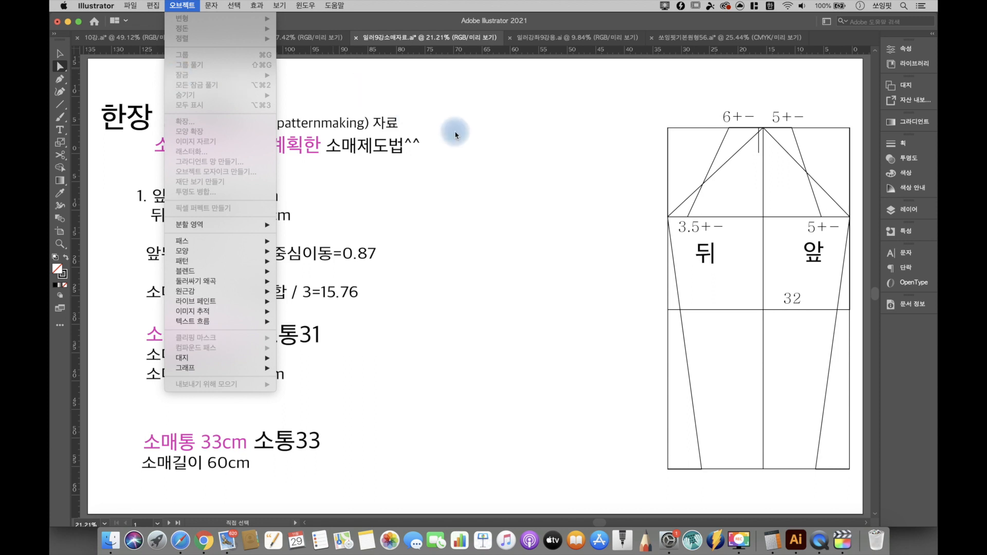
{"action": "left_click", "coordinate": [506, 160]}
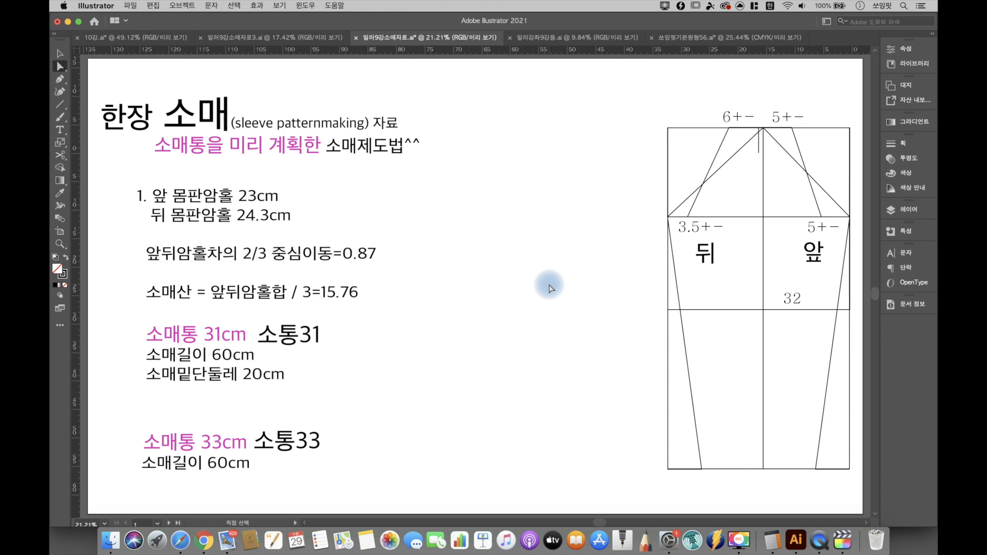
Draw a 31 × 60 cm rectangle for the sleeve width and length between the notes and the reference draft.
{"action": "left_click_drag", "start_coordinate": [60, 104], "coordinate": [102, 104]}
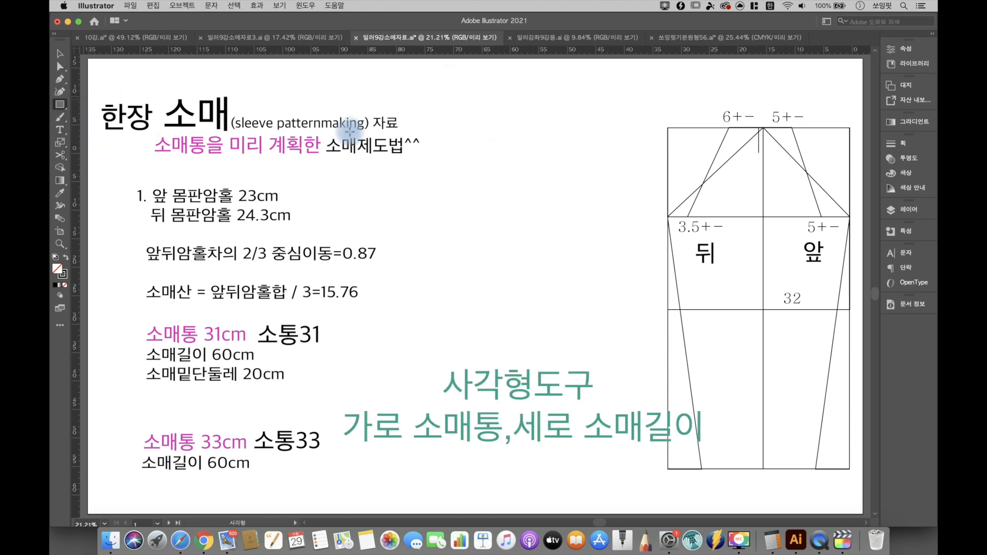
{"action": "left_click", "coordinate": [443, 126]}
{"action": "type", "text": "31"}
{"action": "left_click", "coordinate": [529, 292]}
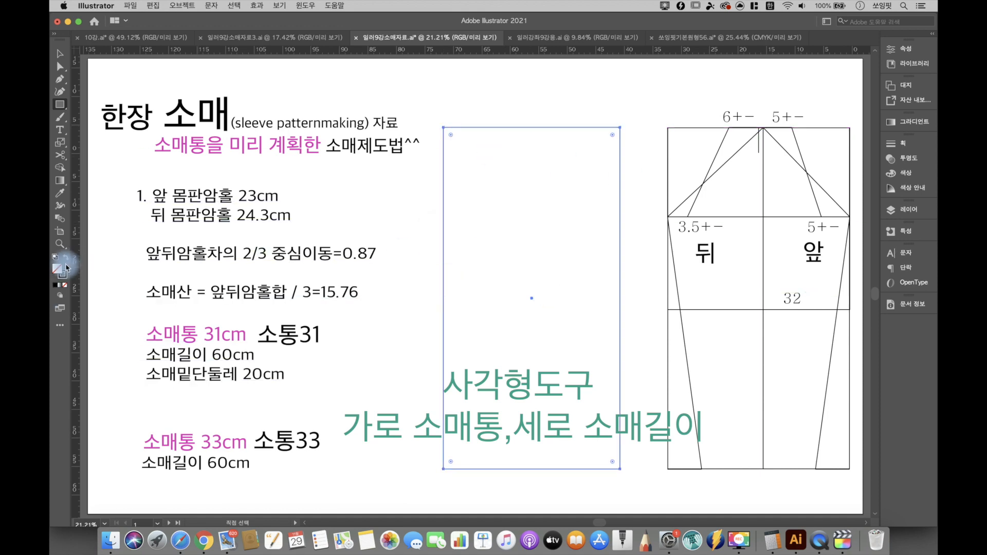
{"action": "left_click", "coordinate": [892, 144]}
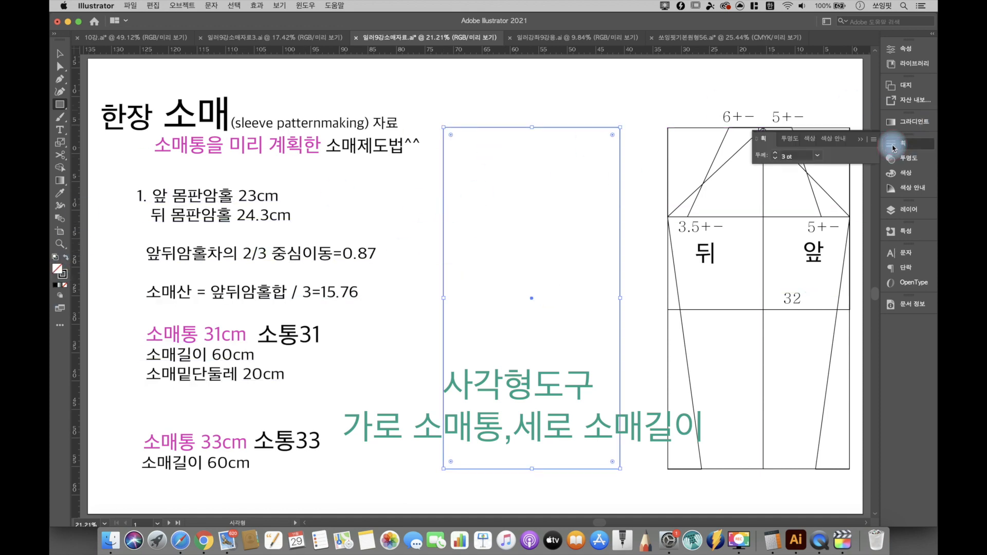
{"action": "left_click", "coordinate": [892, 144]}
{"action": "left_click", "coordinate": [60, 66]}
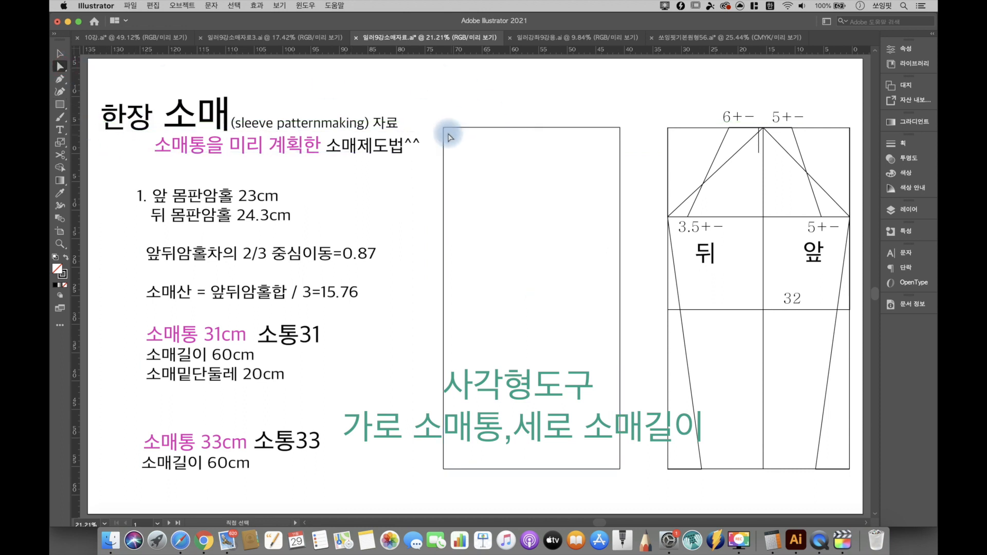
Draw a 15.76 cm line segment at 270° from the new rectangle's upper-left corner to mark the cap height.
{"action": "left_click_drag", "start_coordinate": [60, 104], "coordinate": [99, 155]}
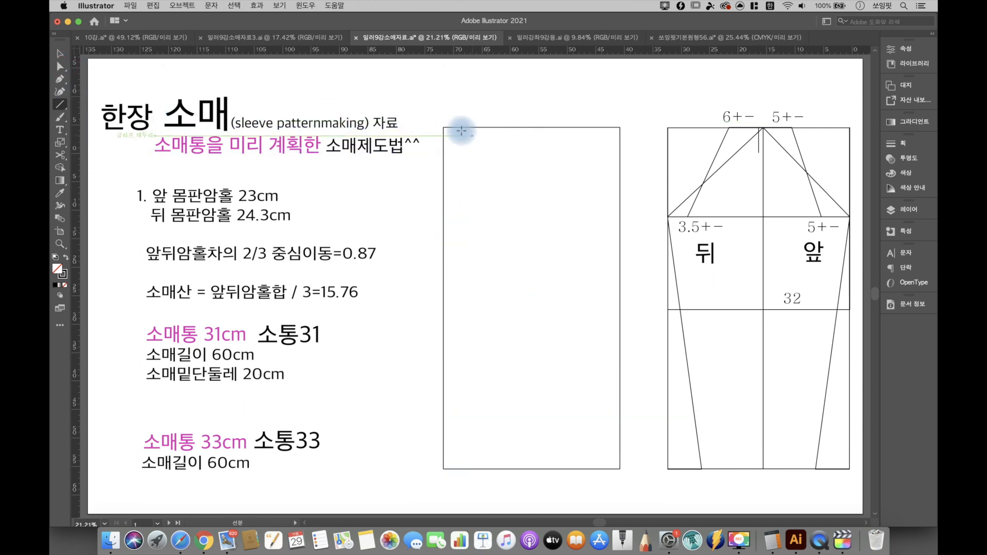
{"action": "left_click", "coordinate": [443, 127]}
{"action": "key", "text": "Tab"}
{"action": "type", "text": "270"}
{"action": "key", "text": "Tab"}
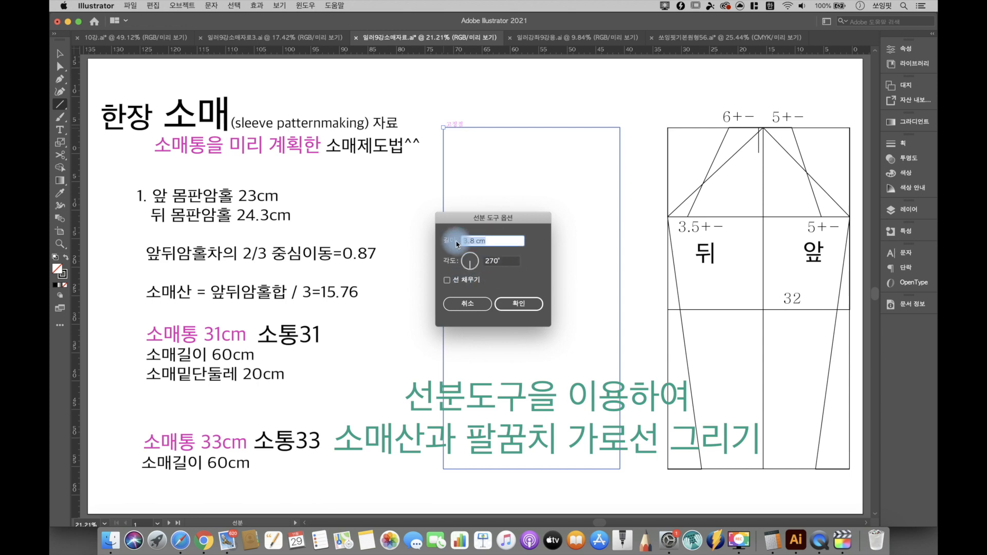
{"action": "type", "text": "15."}
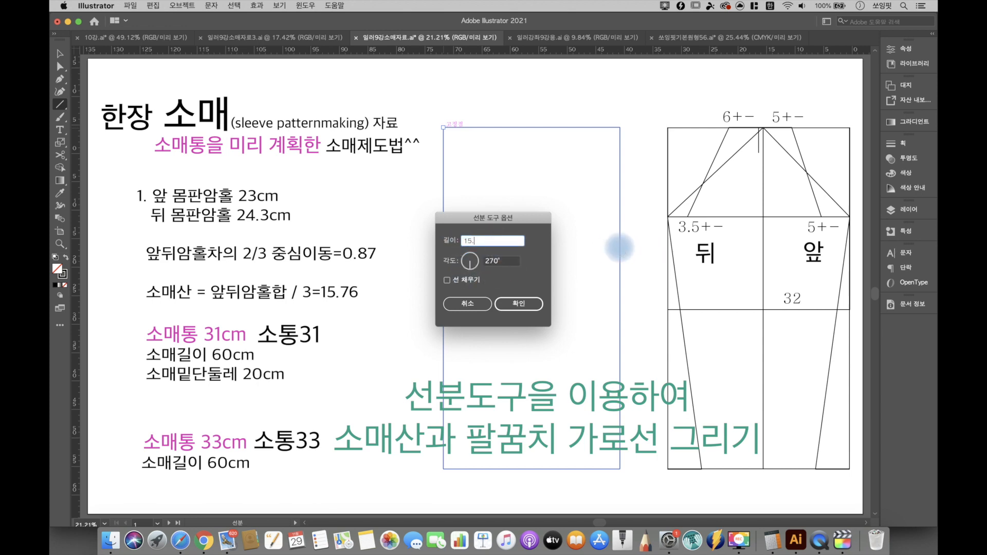
{"action": "type", "text": "76"}
{"action": "left_click", "coordinate": [518, 303]}
Draw the horizontal cap line with the Pen tool from the cap-height segment's lower end to the rectangle's opposite side.
{"action": "left_click", "coordinate": [61, 82]}
{"action": "left_click", "coordinate": [444, 217]}
{"action": "left_click", "coordinate": [620, 217]}
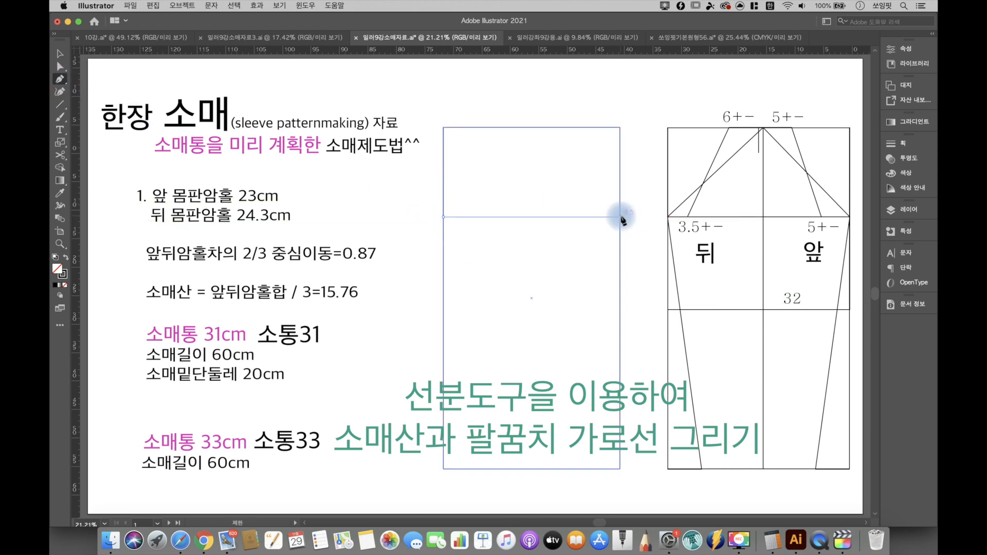
Draw a 32 cm line segment at 270° from the new rectangle's upper-left corner to mark the elbow level.
{"action": "left_click", "coordinate": [639, 227], "text": "super"}
{"action": "key", "text": "backslash"}
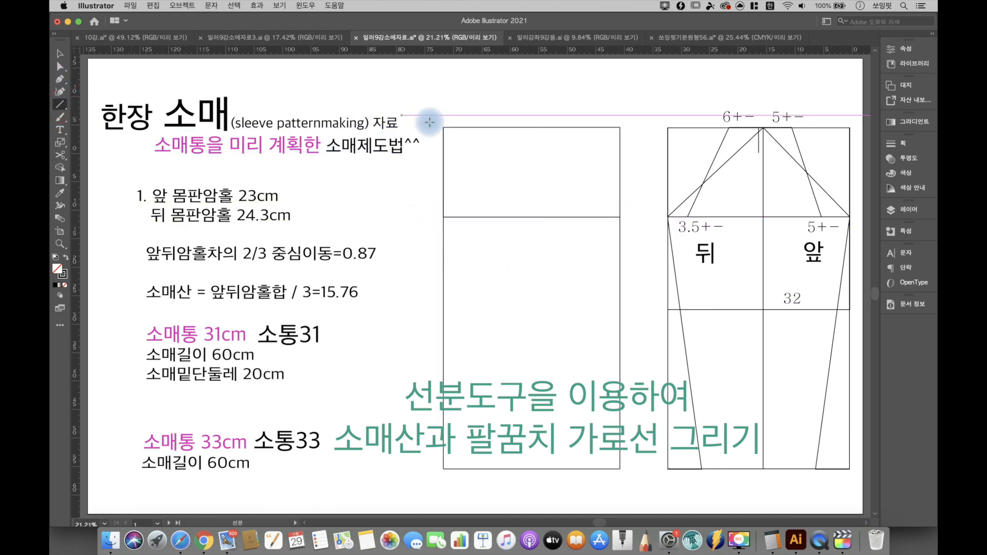
{"action": "left_click", "coordinate": [444, 127]}
{"action": "type", "text": "32"}
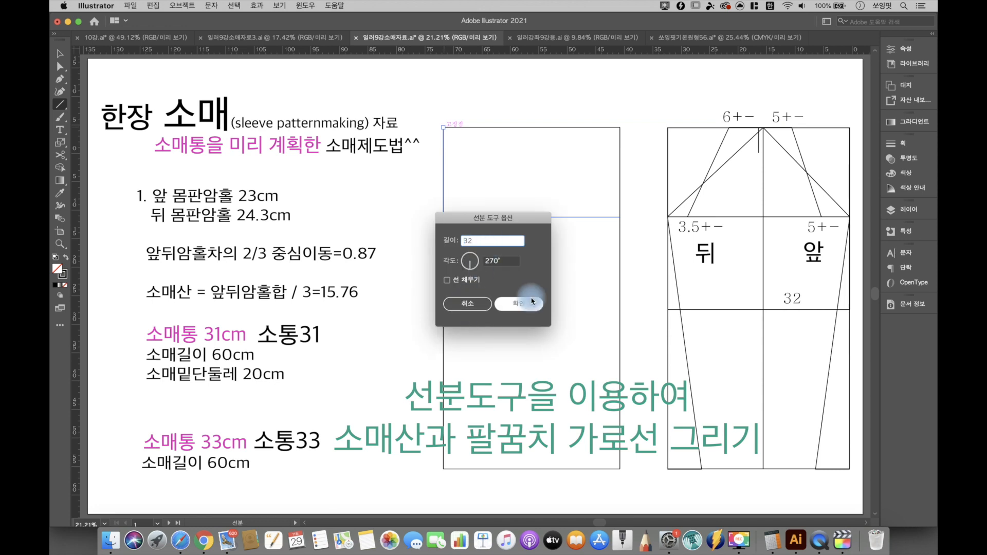
{"action": "left_click", "coordinate": [522, 304]}
Draw the horizontal elbow line with the Pen tool from the 32 cm segment's lower end to the rectangle's opposite side.
{"action": "left_click", "coordinate": [61, 80]}
{"action": "left_click", "coordinate": [444, 310]}
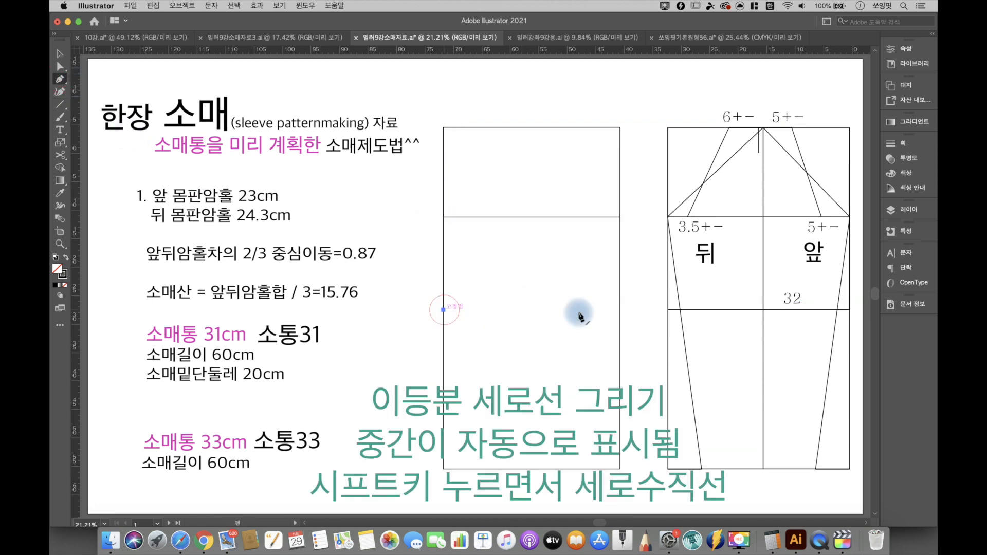
{"action": "left_click", "coordinate": [620, 309]}
{"action": "left_click", "coordinate": [626, 322], "text": "super"}
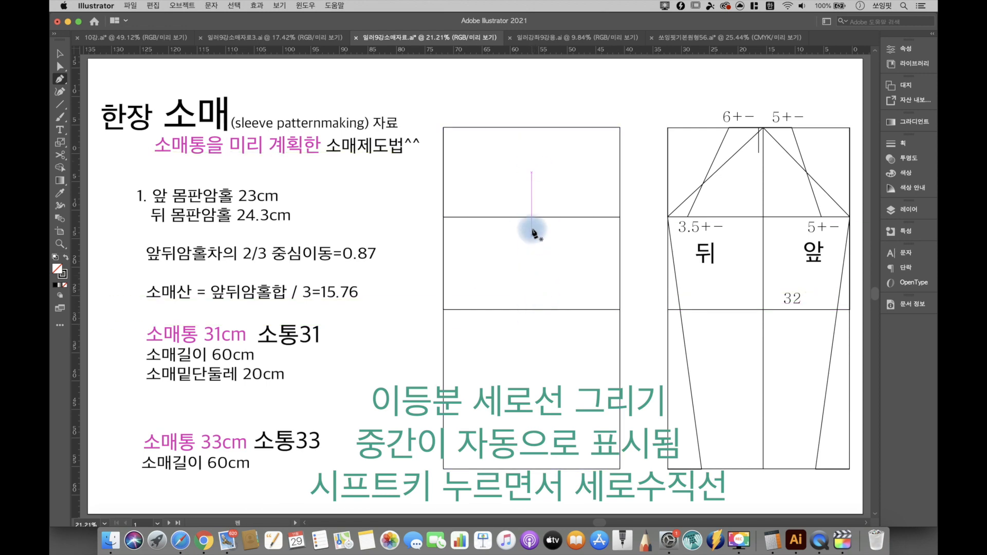
Draw a vertical centre line with the Pen tool from the midpoint of the rectangle's top edge to its bottom edge.
{"action": "left_click", "coordinate": [531, 127]}
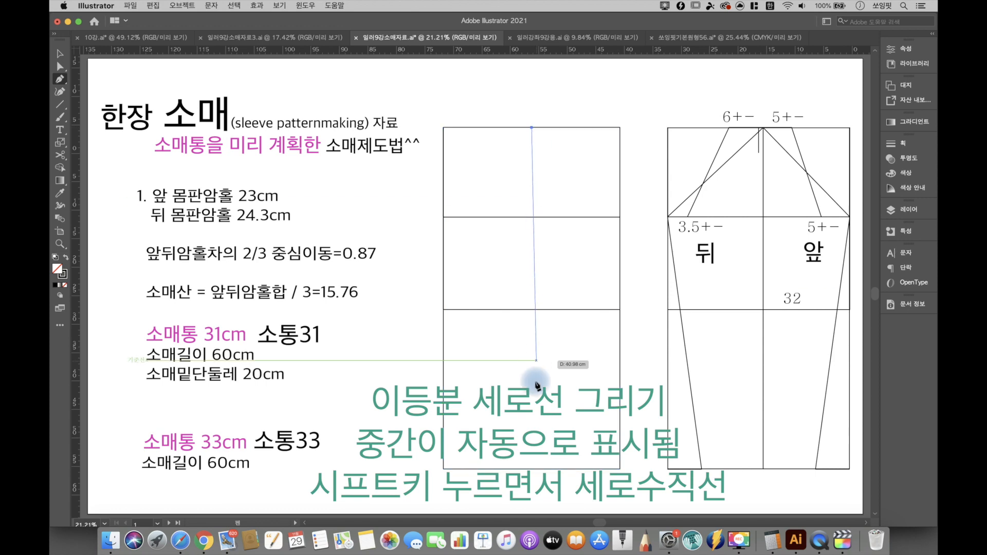
{"action": "left_click", "coordinate": [531, 469]}
{"action": "left_click", "coordinate": [584, 416], "text": "super"}
Move the vertical centre line 0.87 cm horizontally and 0 cm vertically toward the front side, comparing the result with undo and redo.
{"action": "key", "text": "a"}
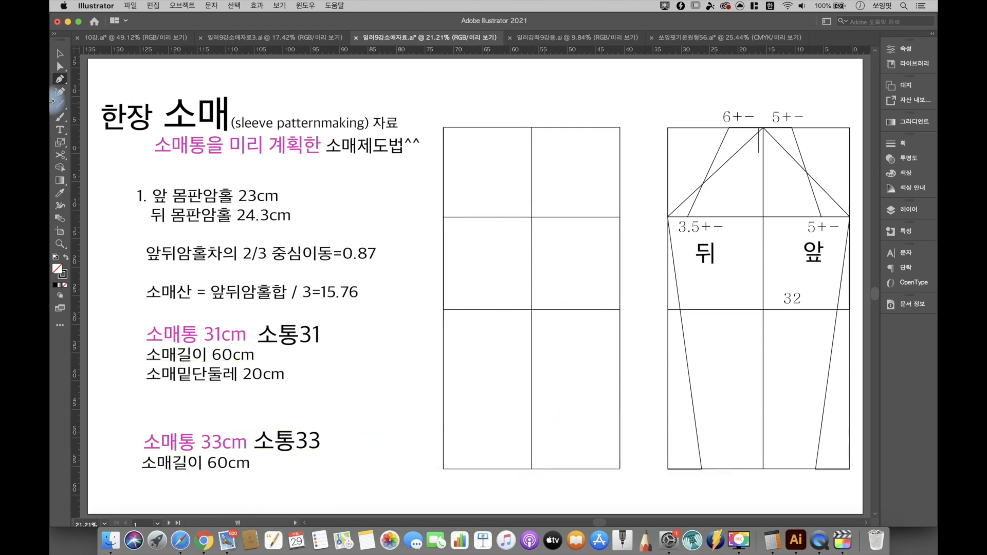
{"action": "left_click_drag", "start_coordinate": [542, 192], "coordinate": [506, 172]}
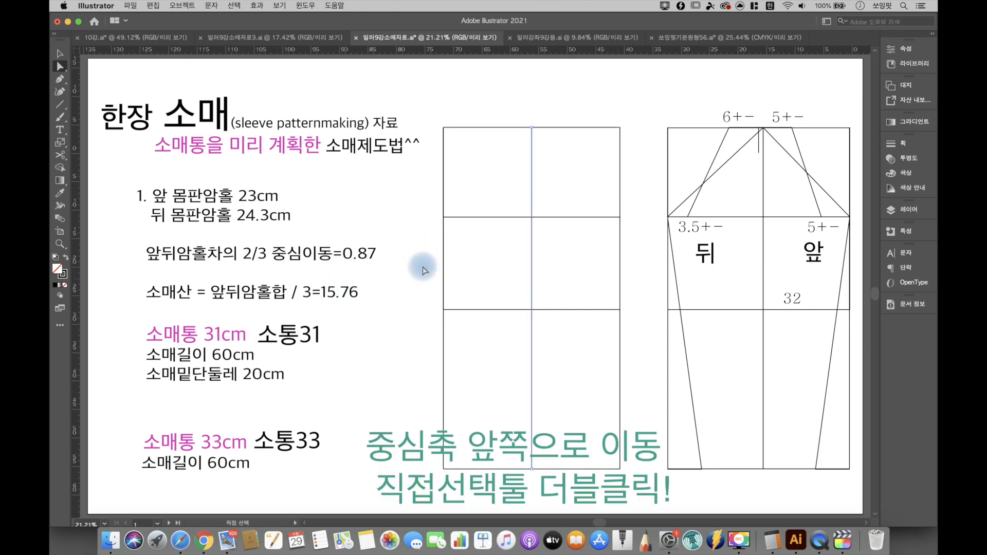
{"action": "double_click", "coordinate": [63, 65]}
{"action": "left_click", "coordinate": [492, 299]}
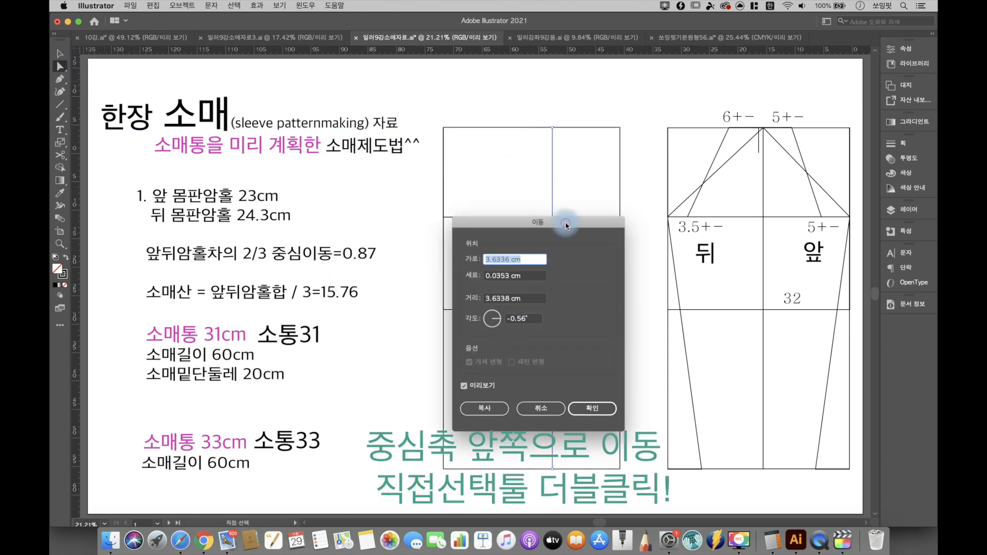
{"action": "left_click_drag", "start_coordinate": [565, 225], "coordinate": [753, 151]}
{"action": "double_click", "coordinate": [714, 244]}
{"action": "type", "text": "0"}
{"action": "key", "text": "Tab"}
{"action": "type", "text": "."}
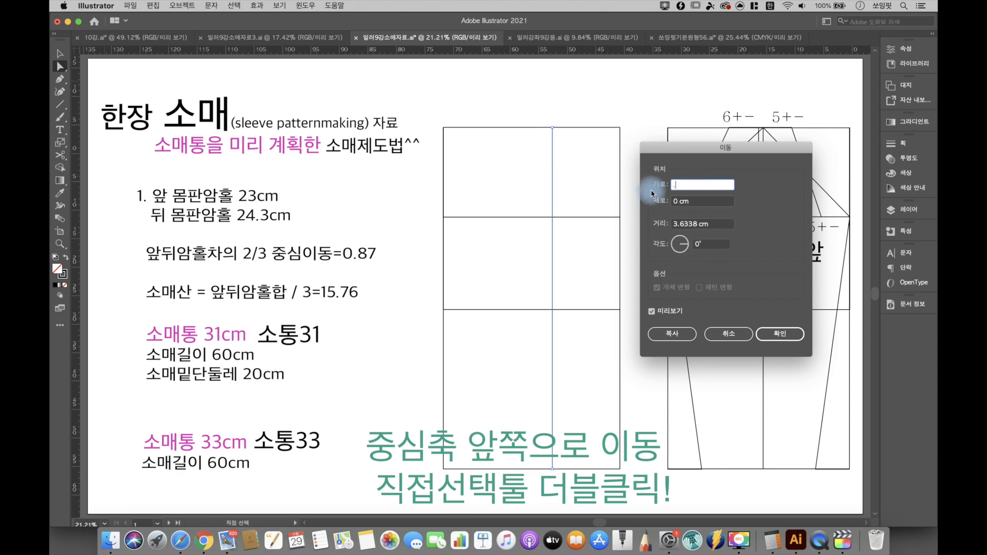
{"action": "type", "text": "87"}
{"action": "left_click", "coordinate": [780, 333]}
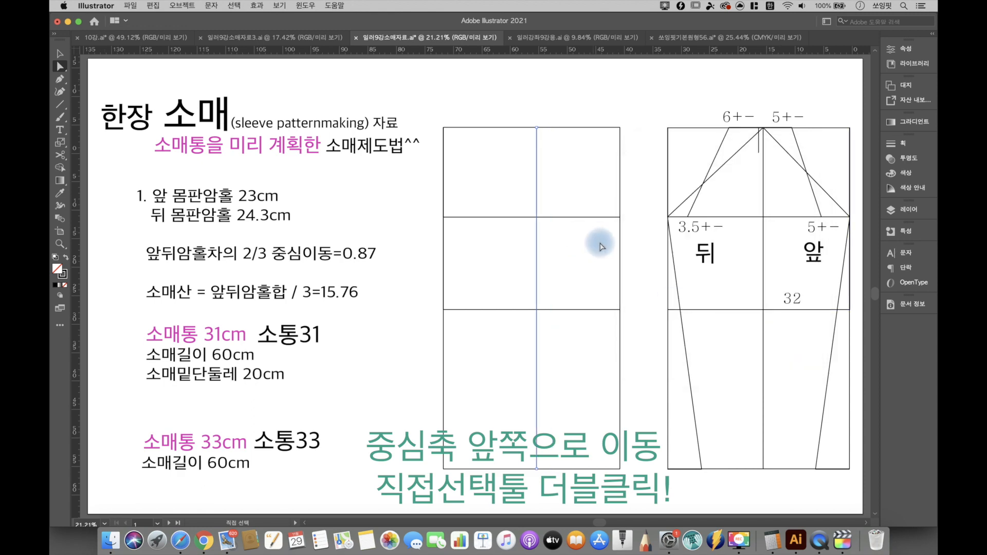
{"action": "key", "text": "super+z"}
{"action": "key", "text": "super+shift+z"}
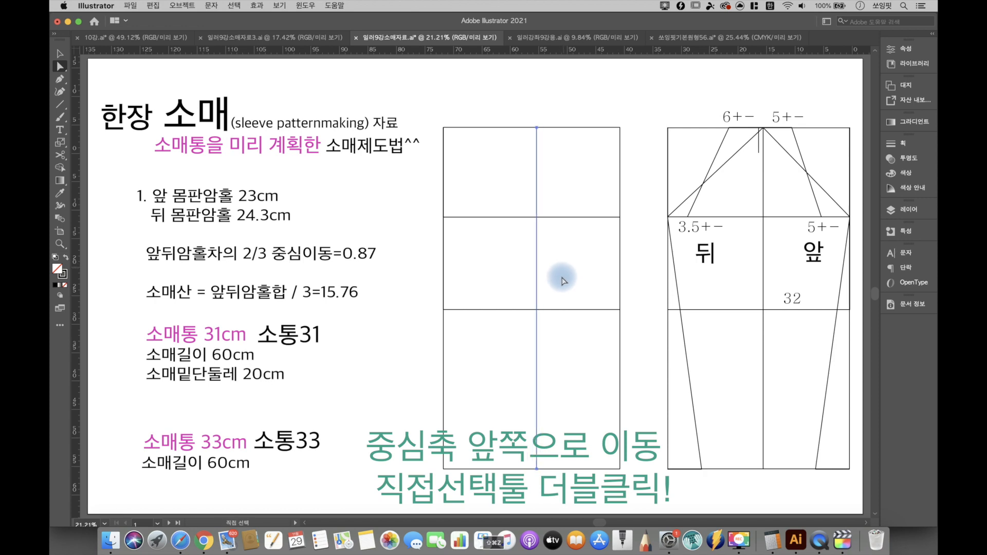
Select all lines of the new sleeve frame and lock the selection.
{"action": "left_click_drag", "start_coordinate": [435, 486], "coordinate": [630, 116]}
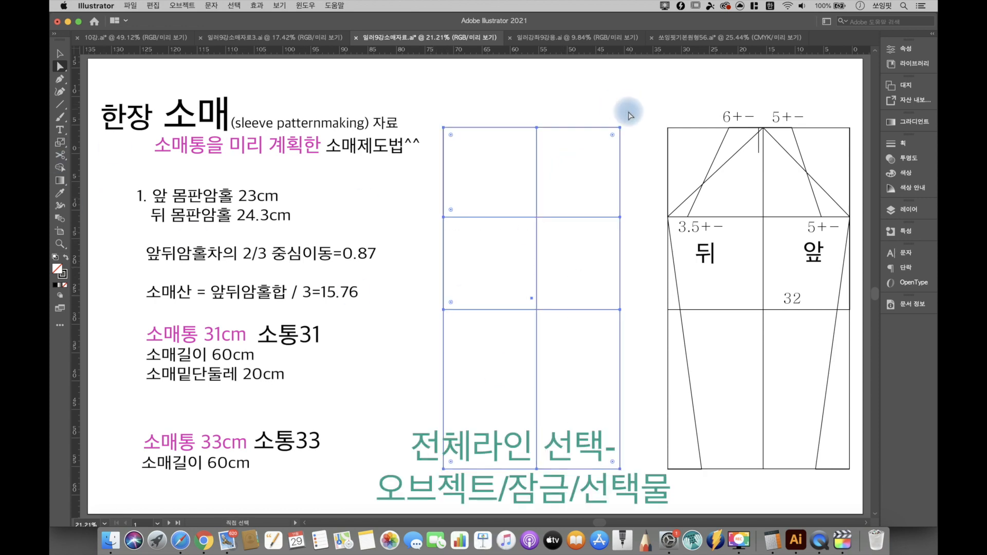
{"action": "left_click", "coordinate": [182, 5]}
{"action": "mouse_move", "coordinate": [205, 75]}
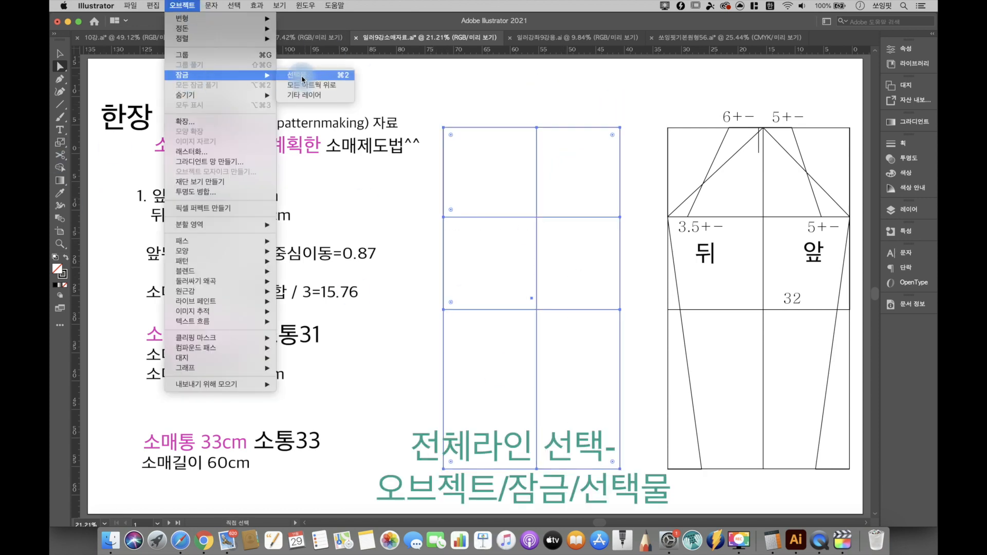
{"action": "left_click", "coordinate": [302, 77]}
Draw the back cap diagonal with the Pen tool from the cap line's left end to the centre line's top end.
{"action": "left_click", "coordinate": [59, 81]}
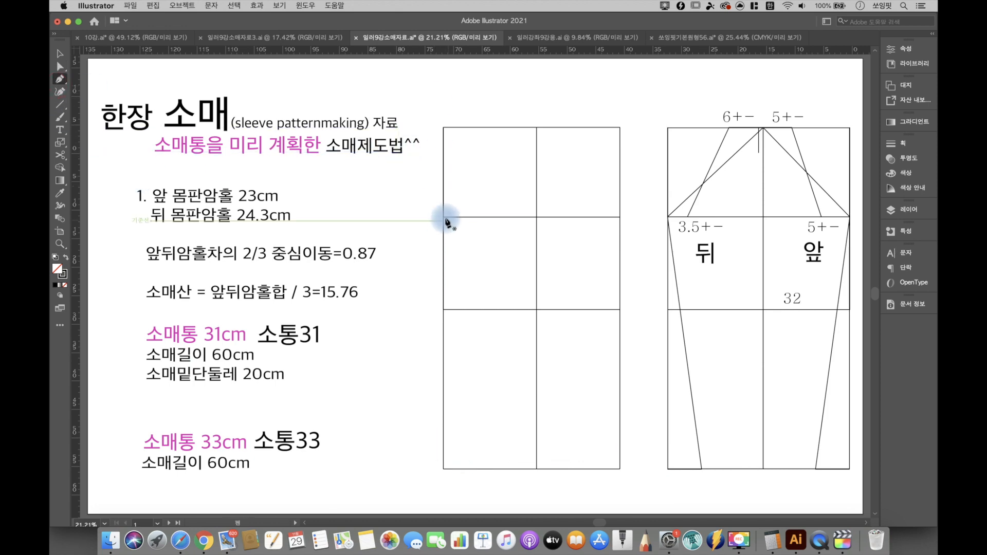
{"action": "left_click", "coordinate": [443, 217]}
{"action": "left_click", "coordinate": [537, 128]}
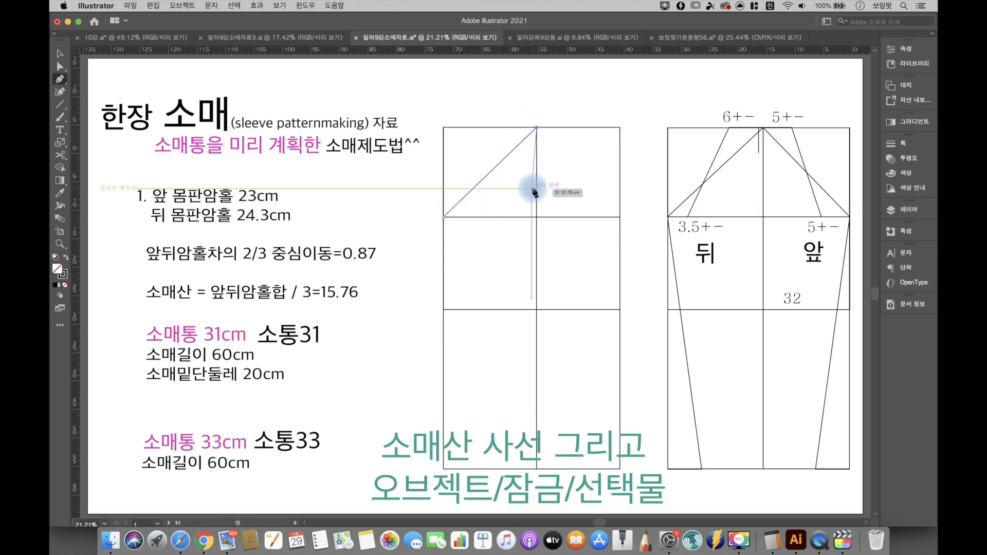
{"action": "left_click", "coordinate": [535, 144], "text": "super"}
Select the back cap diagonal and lock it.
{"action": "left_click", "coordinate": [184, 6]}
{"action": "left_click", "coordinate": [199, 70]}
{"action": "left_click", "coordinate": [60, 67]}
{"action": "left_click_drag", "start_coordinate": [435, 237], "coordinate": [554, 118]}
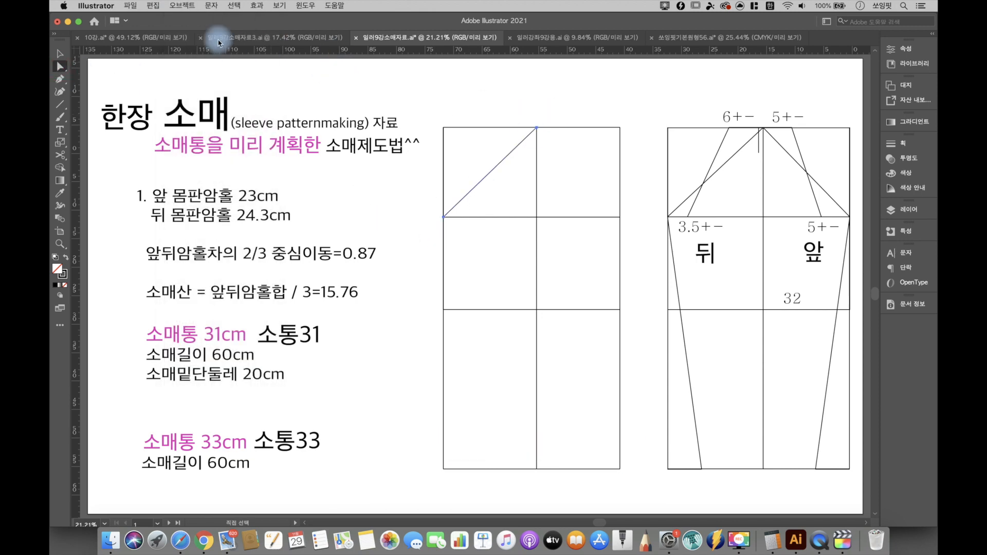
{"action": "left_click", "coordinate": [184, 7]}
{"action": "mouse_move", "coordinate": [226, 73]}
{"action": "left_click", "coordinate": [291, 78]}
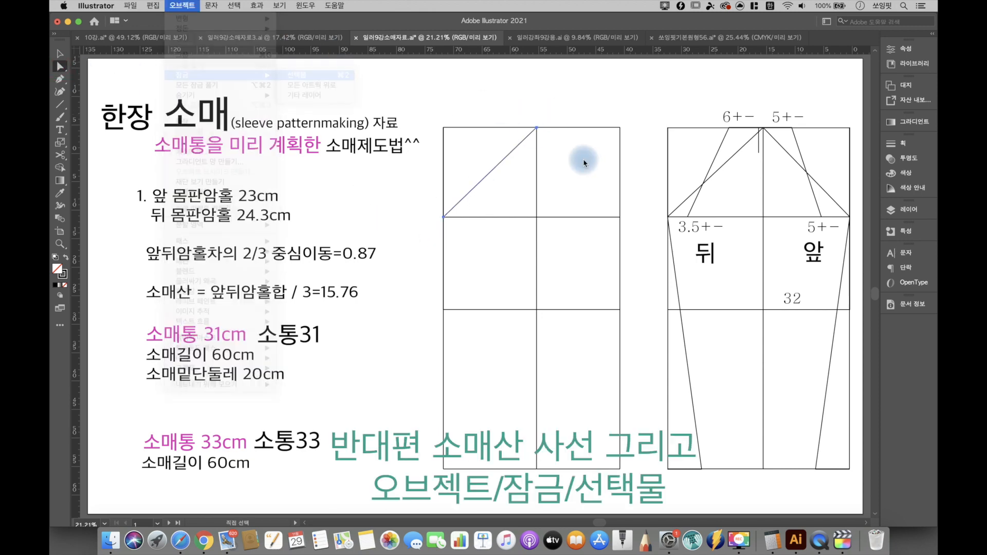
Draw the front cap diagonal with the Pen tool from the cap apex to the cap line's right end.
{"action": "left_click", "coordinate": [59, 79]}
{"action": "left_click", "coordinate": [536, 128]}
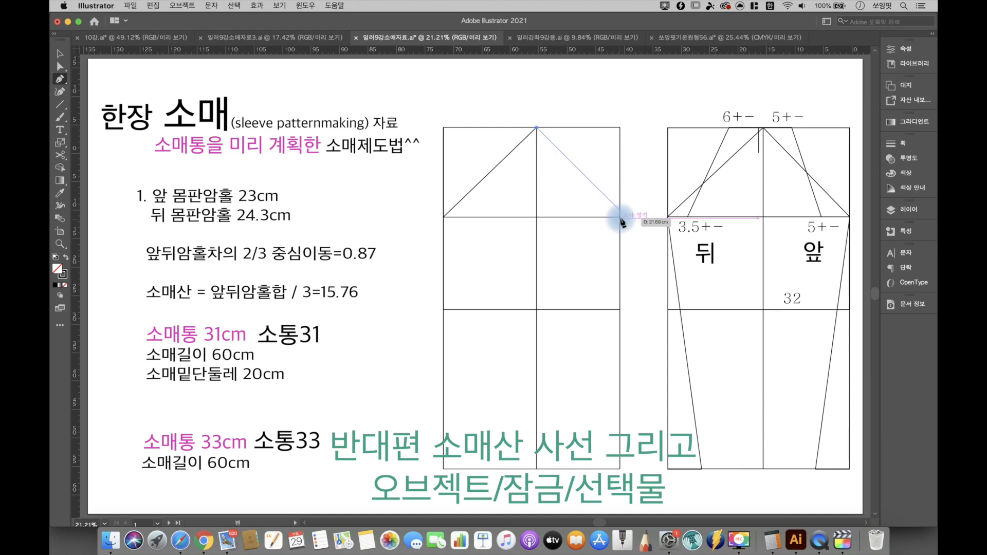
{"action": "left_click", "coordinate": [620, 217]}
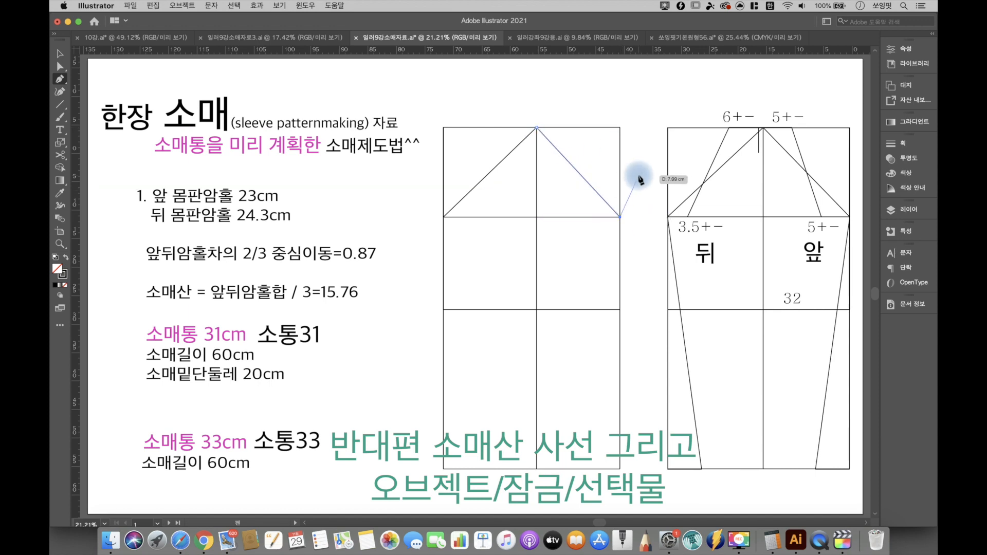
Select the front cap diagonal and lock it.
{"action": "left_click", "coordinate": [59, 66]}
{"action": "left_click", "coordinate": [560, 187]}
{"action": "left_click", "coordinate": [580, 178]}
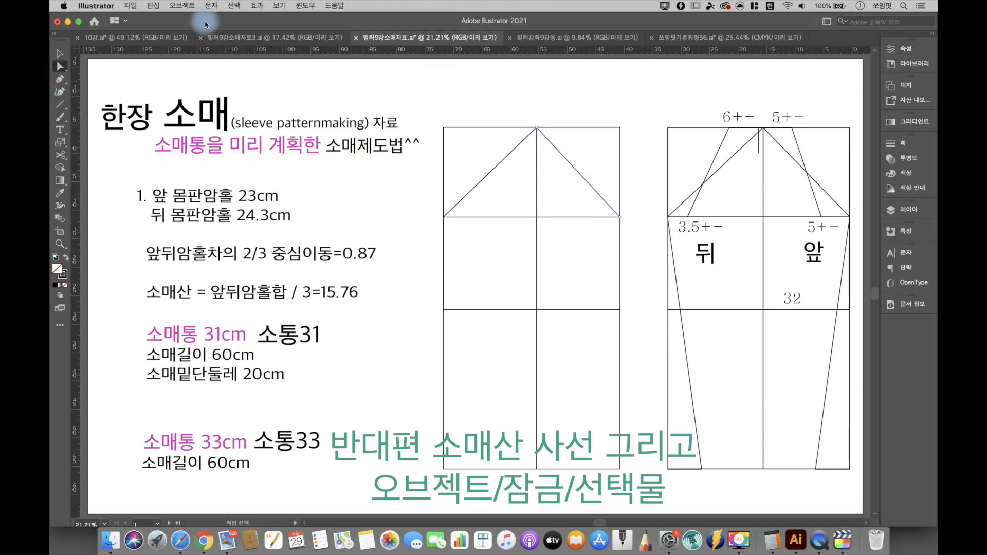
{"action": "left_click", "coordinate": [182, 6]}
{"action": "mouse_move", "coordinate": [242, 75]}
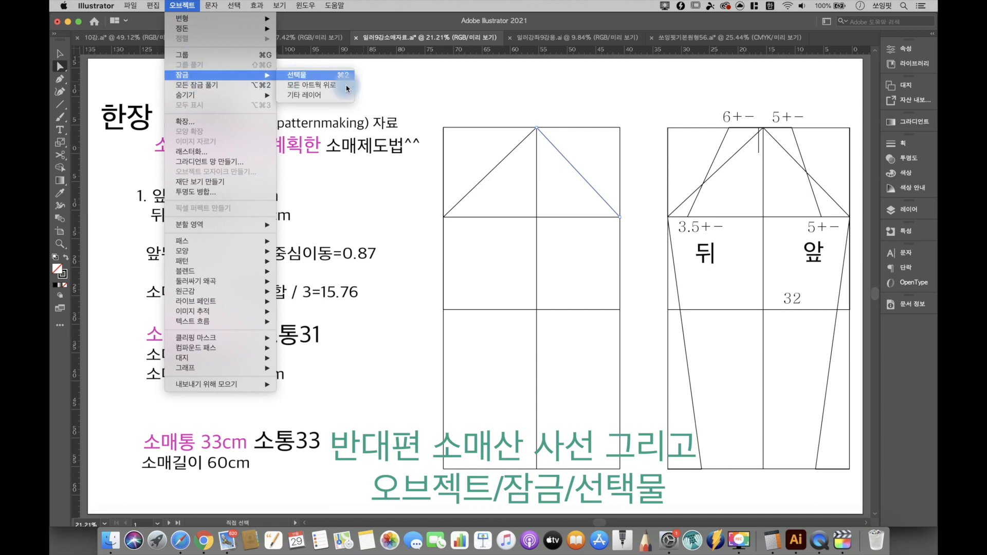
{"action": "left_click", "coordinate": [303, 75]}
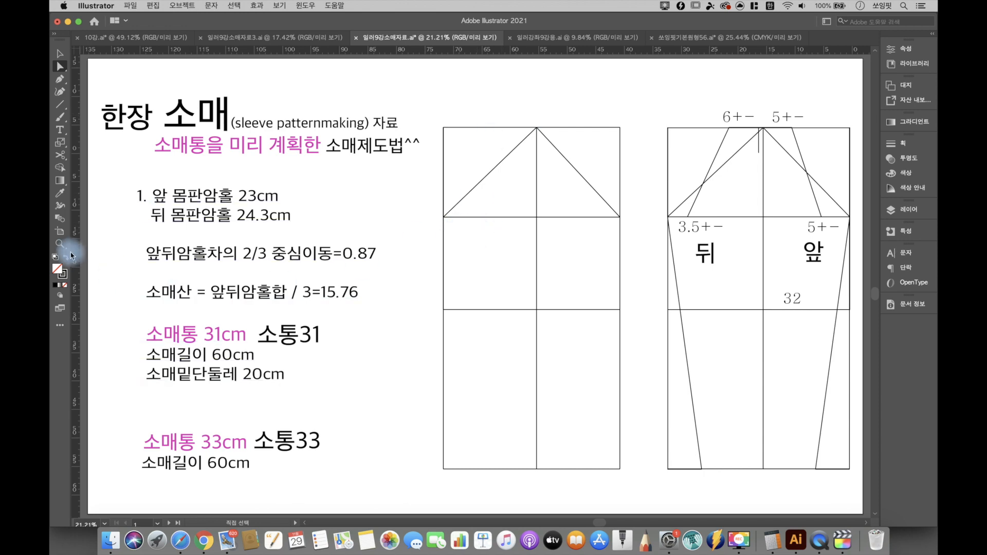
Copy the 뒤 and 앞 labels from the reference draft to the matching halves of the new draft below the cap line.
{"action": "scroll", "coordinate": [776, 150], "scroll_direction": "up", "scroll_amount": 3}
{"action": "left_click_drag", "start_coordinate": [565, 317], "coordinate": [184, 299]}
{"action": "left_click", "coordinate": [825, 323], "text": "shift"}
{"action": "left_click_drag", "start_coordinate": [772, 314], "coordinate": [383, 309]}
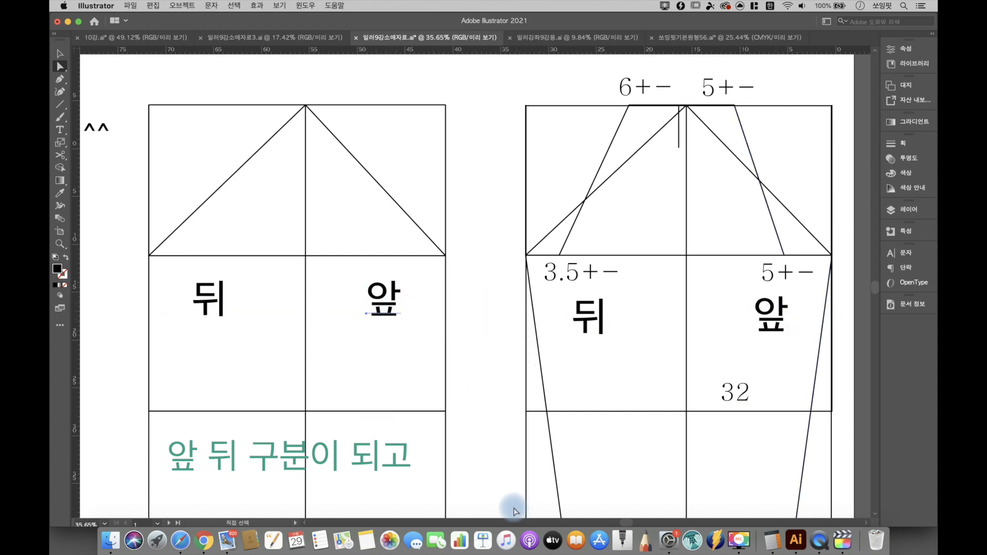
Draw a 5 cm line segment at 0° from the cap apex along the new draft's top edge.
{"action": "left_click", "coordinate": [61, 104]}
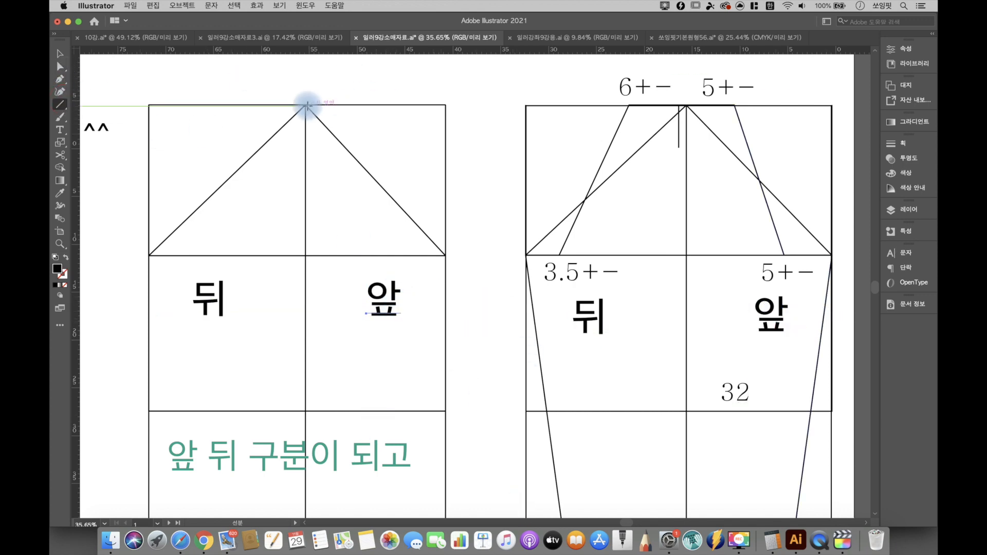
{"action": "left_click", "coordinate": [305, 105]}
{"action": "double_click", "coordinate": [504, 261]}
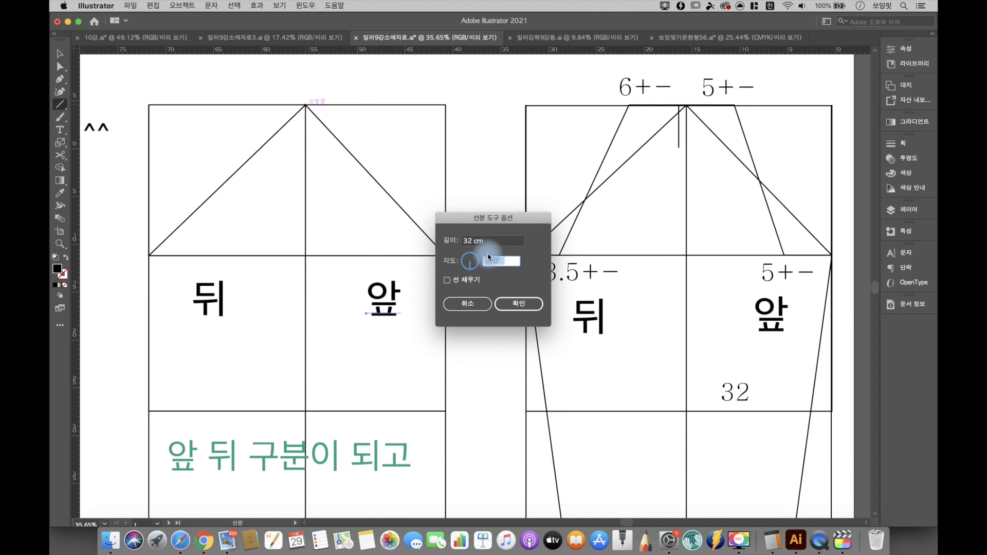
{"action": "type", "text": "0"}
{"action": "double_click", "coordinate": [503, 242]}
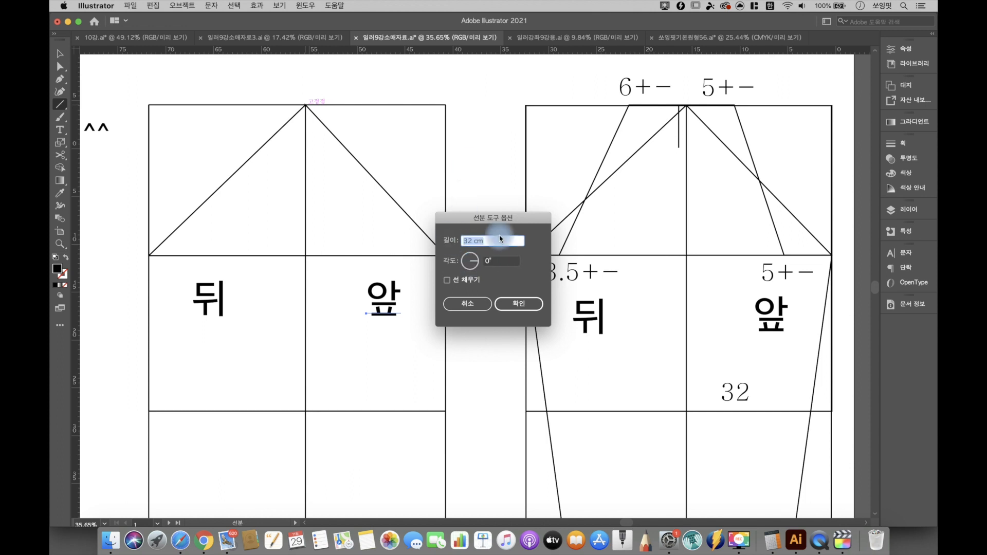
{"action": "type", "text": "5"}
{"action": "left_click", "coordinate": [518, 303]}
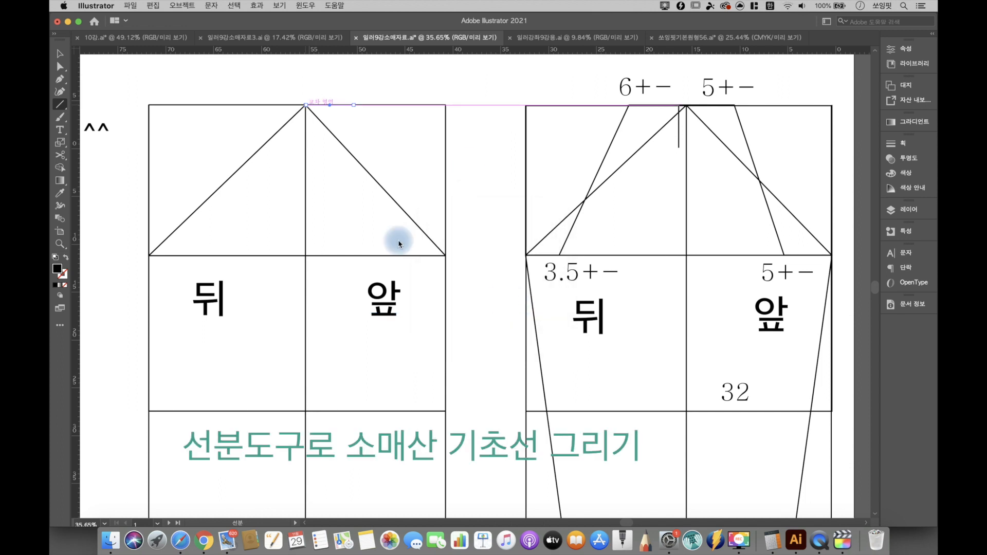
Draw a 5 cm line segment at 180° inward from the front end of the new draft's cap line.
{"action": "left_click", "coordinate": [445, 256]}
{"action": "left_click_drag", "start_coordinate": [459, 263], "coordinate": [467, 263]}
{"action": "left_click", "coordinate": [518, 303]}
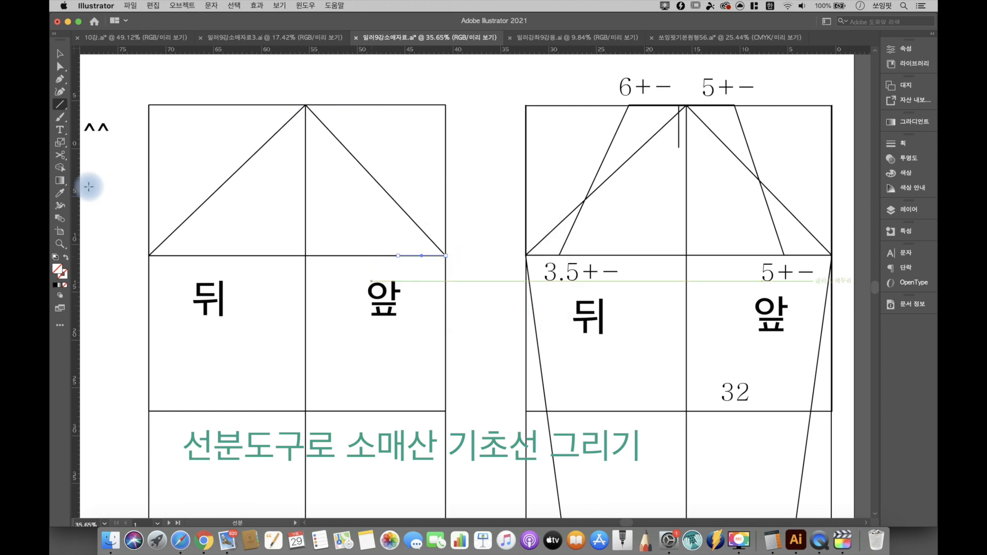
Connect the inner end of the cap-line segment to the outer end of the apex segment with the Pen tool.
{"action": "left_click", "coordinate": [60, 78]}
{"action": "left_click", "coordinate": [398, 256]}
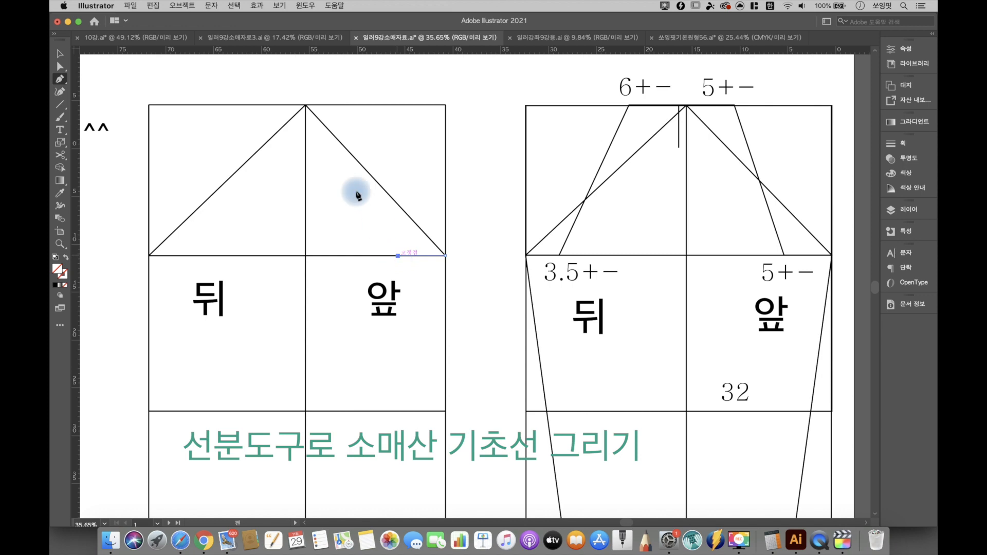
{"action": "left_click", "coordinate": [353, 105]}
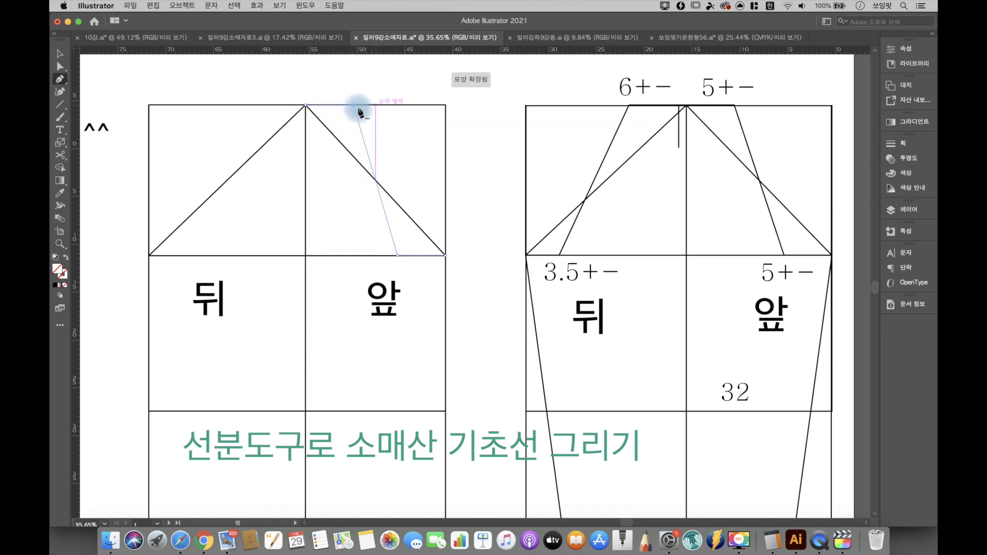
Give the front cap guide path a black stroke with no fill and set its stroke weight to 3 pt.
{"action": "left_click", "coordinate": [55, 257]}
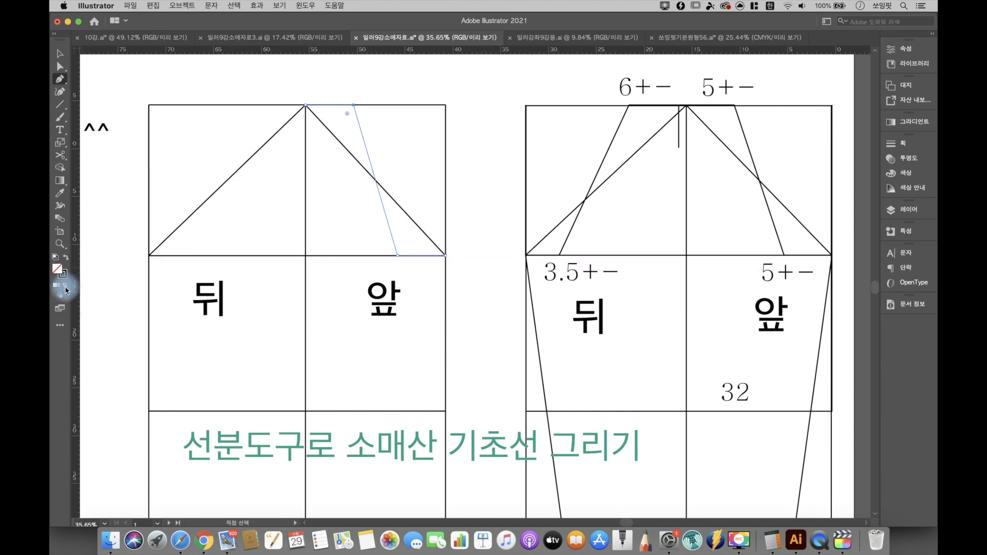
{"action": "left_click", "coordinate": [895, 143]}
{"action": "left_click", "coordinate": [819, 158]}
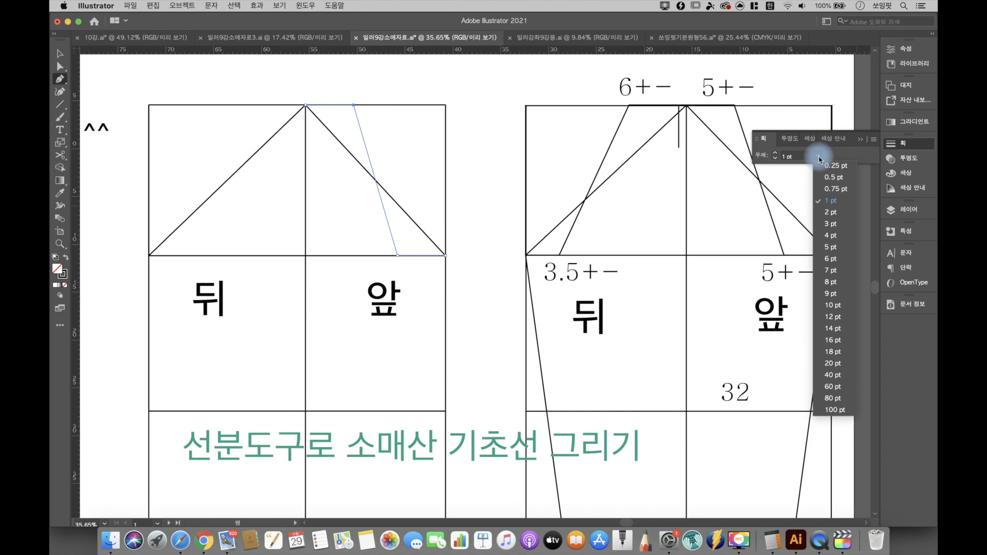
{"action": "left_click", "coordinate": [829, 224]}
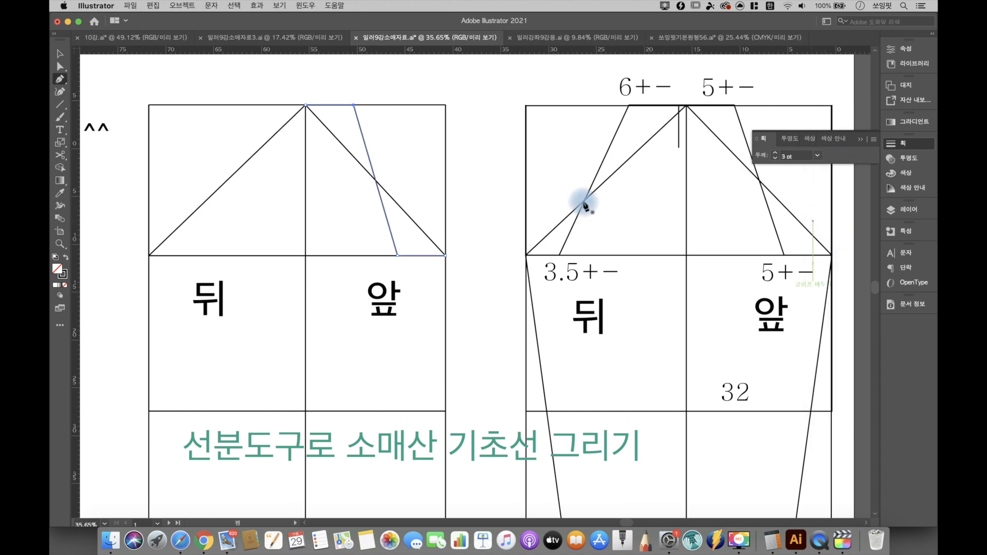
{"action": "left_click", "coordinate": [859, 140]}
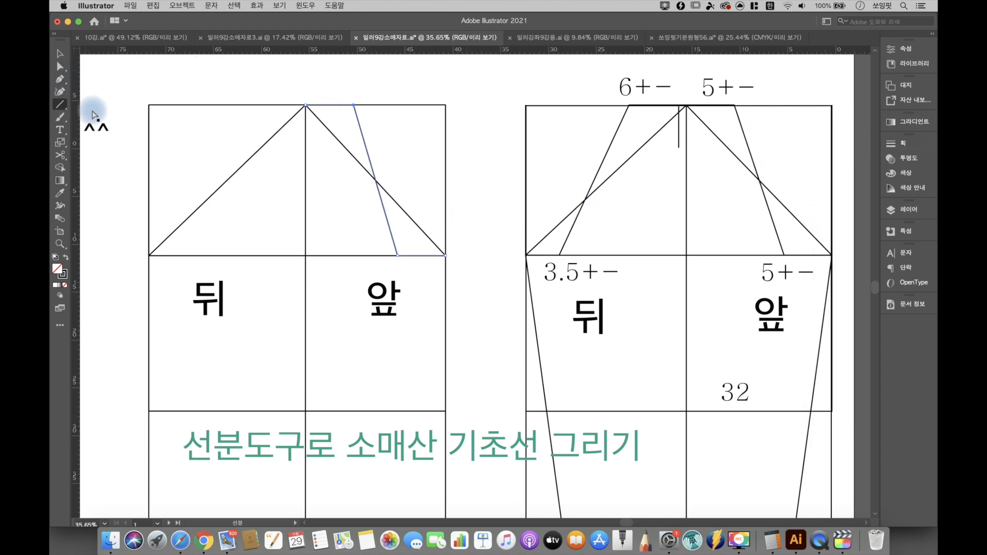
Draw a 6 cm line segment at 180° from the cap apex along the new draft's top edge.
{"action": "left_click", "coordinate": [60, 105]}
{"action": "left_click", "coordinate": [306, 105]}
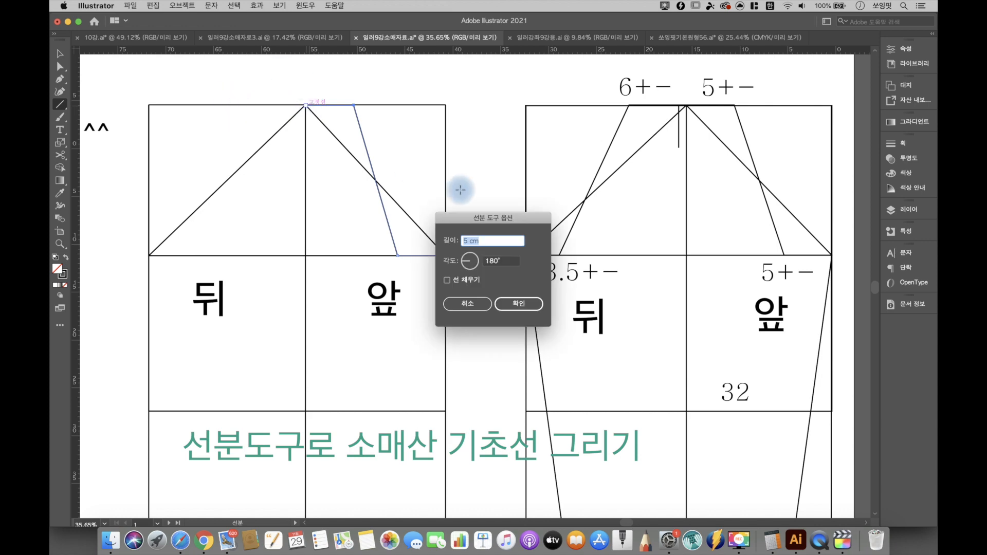
{"action": "type", "text": "6"}
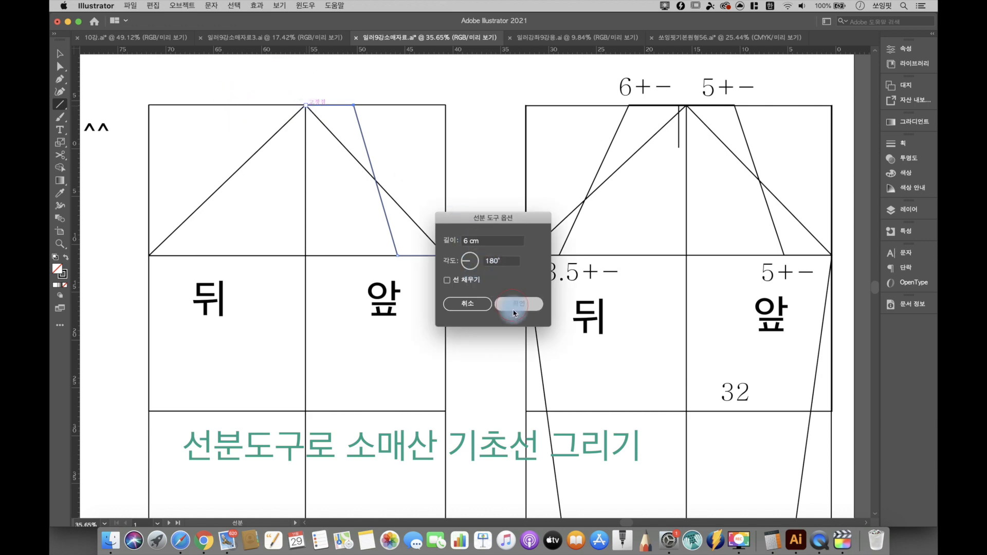
{"action": "left_click", "coordinate": [514, 304]}
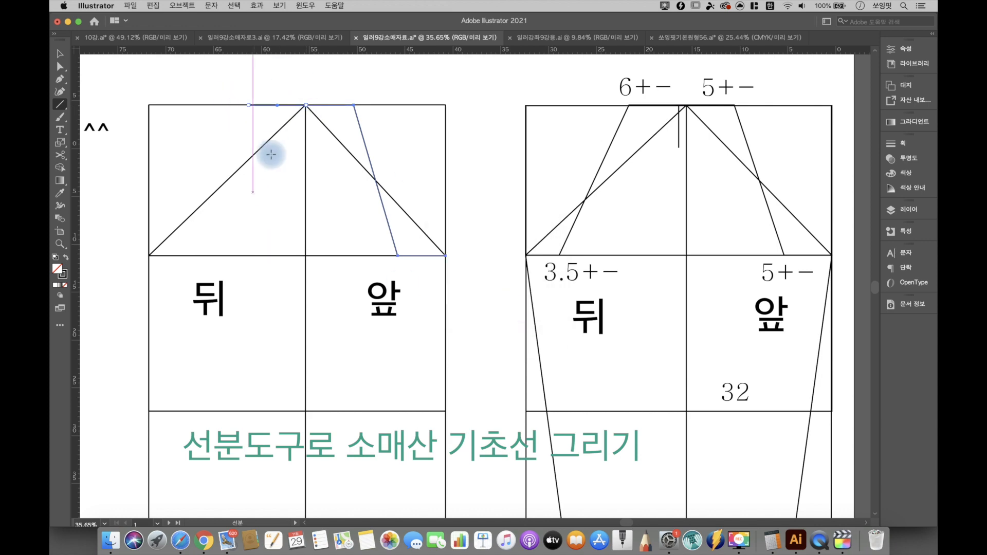
Draw a 3.5 cm line segment at 0° inward from the back end of the new draft's cap line.
{"action": "left_click", "coordinate": [149, 254]}
{"action": "left_click", "coordinate": [482, 263]}
{"action": "type", "text": "0"}
{"action": "left_click", "coordinate": [449, 240]}
{"action": "type", "text": "3.5"}
{"action": "left_click", "coordinate": [509, 303]}
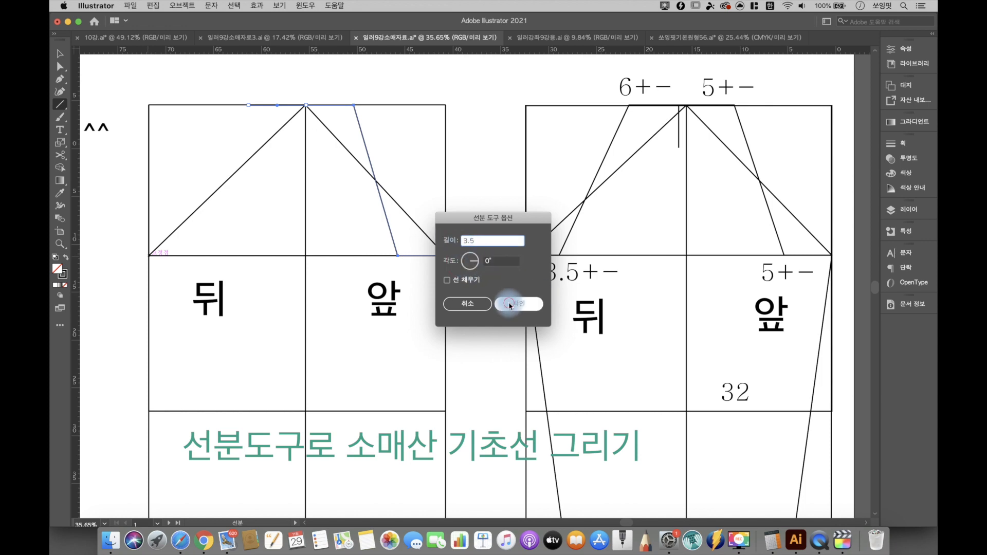
Connect the inner end of the 3.5 cm segment through the outer end of the 6 cm segment to the cap apex with the Pen tool.
{"action": "key", "text": "p"}
{"action": "left_click", "coordinate": [182, 256]}
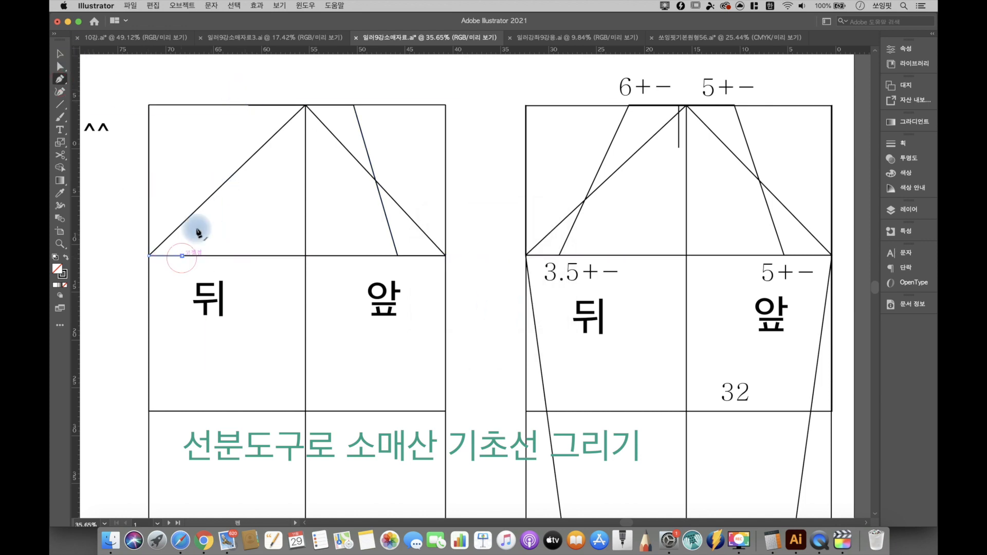
{"action": "left_click", "coordinate": [248, 105]}
{"action": "left_click", "coordinate": [305, 104]}
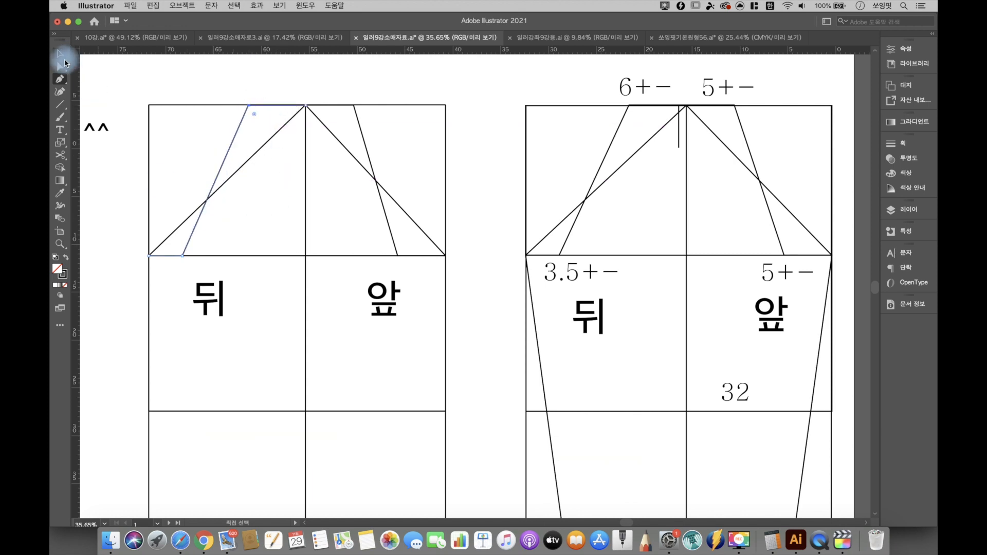
Select the new draft's cap construction lines and guides and lock the selection.
{"action": "left_click", "coordinate": [60, 66]}
{"action": "left_click_drag", "start_coordinate": [453, 92], "coordinate": [139, 216]}
{"action": "left_click", "coordinate": [190, 6]}
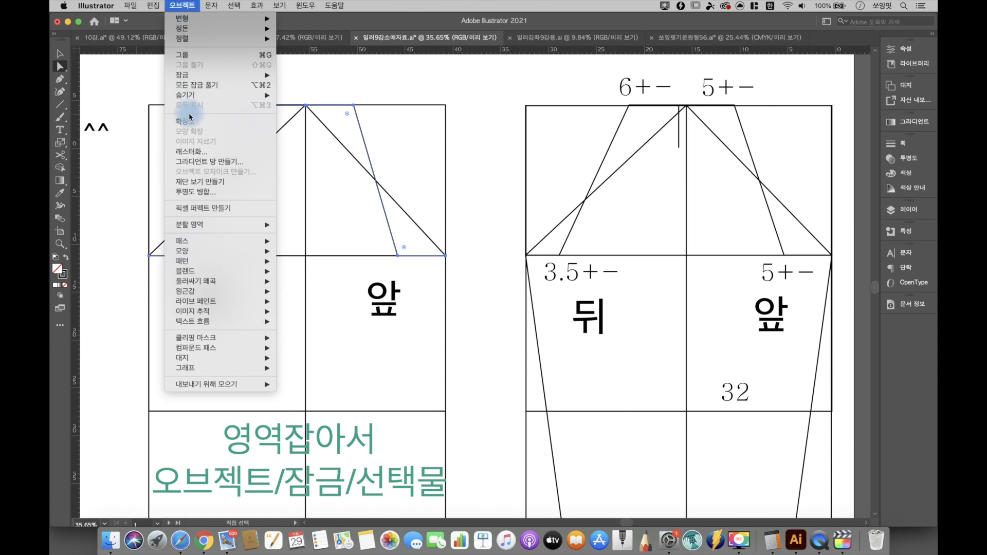
{"action": "left_click", "coordinate": [302, 75]}
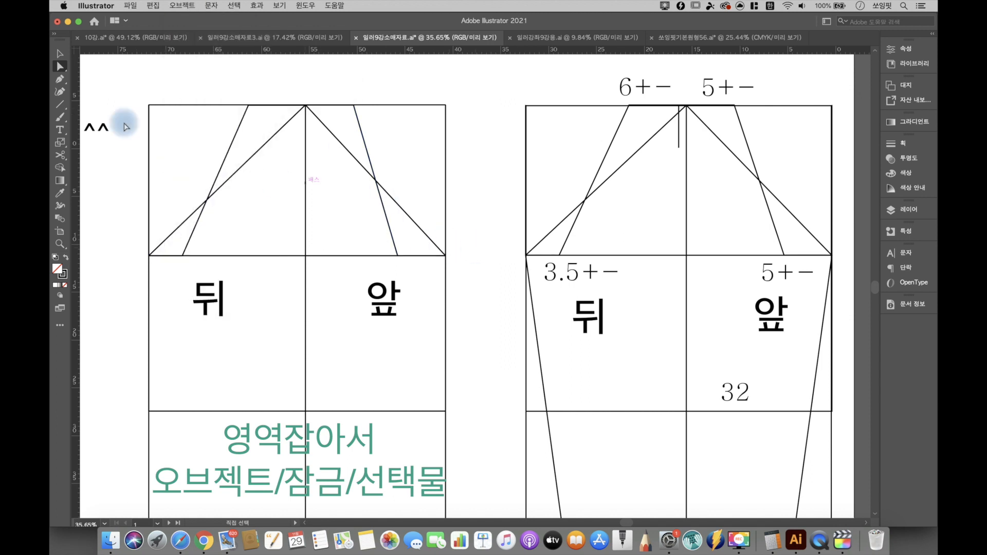
Draw a straight line from the cap apex to the back end of the cap line with the Pen tool.
{"action": "left_click", "coordinate": [60, 82]}
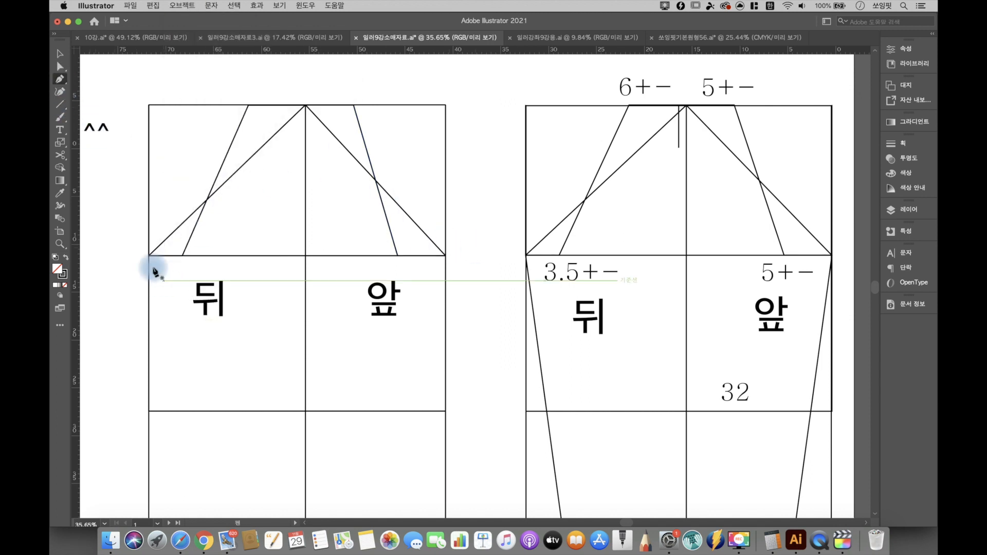
{"action": "left_click", "coordinate": [306, 105]}
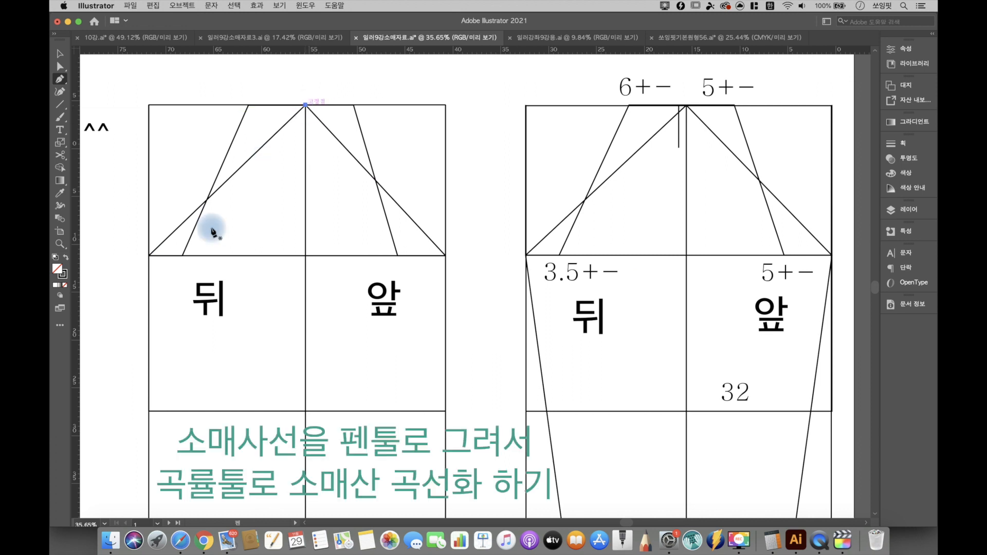
{"action": "left_click", "coordinate": [152, 255]}
Shape the back cap line into an S-curve with the Curvature tool, bulging outward near the apex and dipping inward near the cap line.
{"action": "key", "text": "shift+grave"}
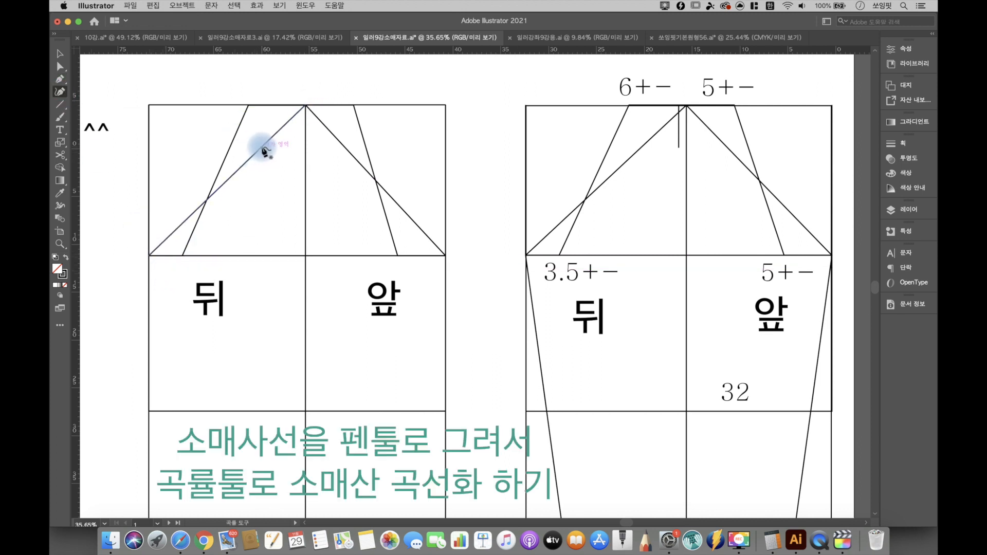
{"action": "left_click_drag", "start_coordinate": [261, 148], "coordinate": [252, 124]}
{"action": "left_click_drag", "start_coordinate": [189, 181], "coordinate": [201, 204]}
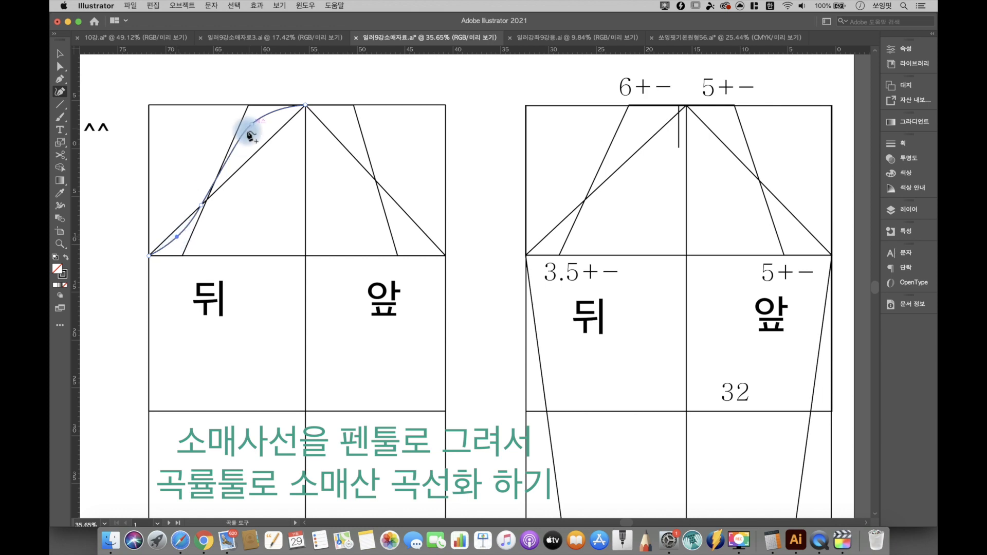
{"action": "left_click", "coordinate": [206, 200]}
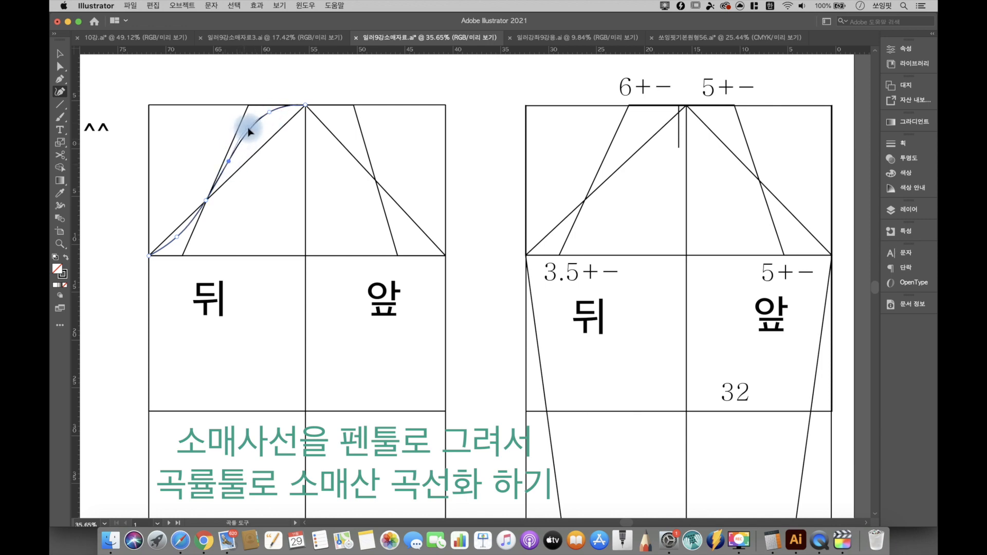
{"action": "key", "text": "Escape"}
{"action": "left_click", "coordinate": [246, 134]}
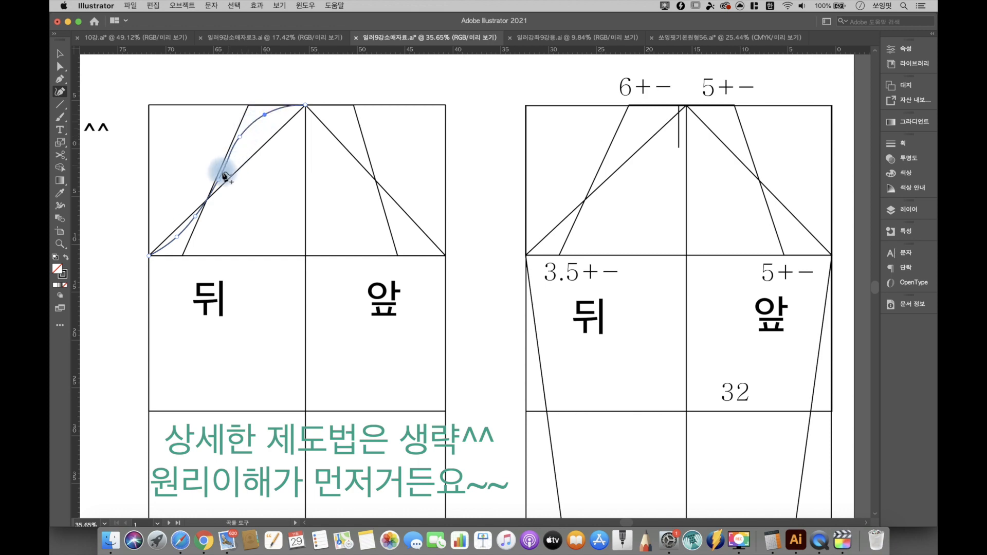
{"action": "left_click", "coordinate": [237, 146]}
{"action": "key", "text": "Escape"}
Give the back cap curve a red stroke and lock it.
{"action": "left_click", "coordinate": [61, 67]}
{"action": "left_click", "coordinate": [254, 122]}
{"action": "double_click", "coordinate": [62, 274]}
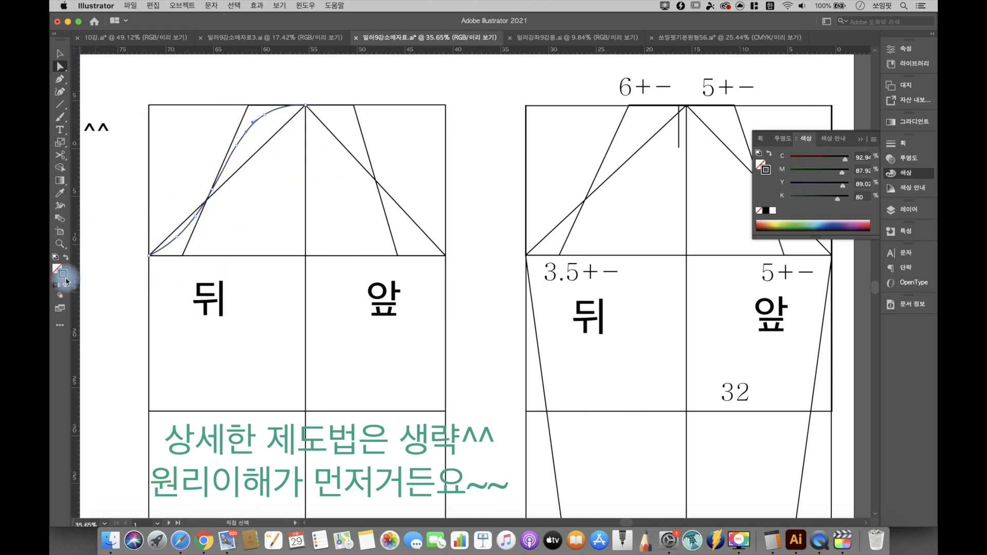
{"action": "left_click", "coordinate": [485, 206]}
{"action": "left_click", "coordinate": [599, 206]}
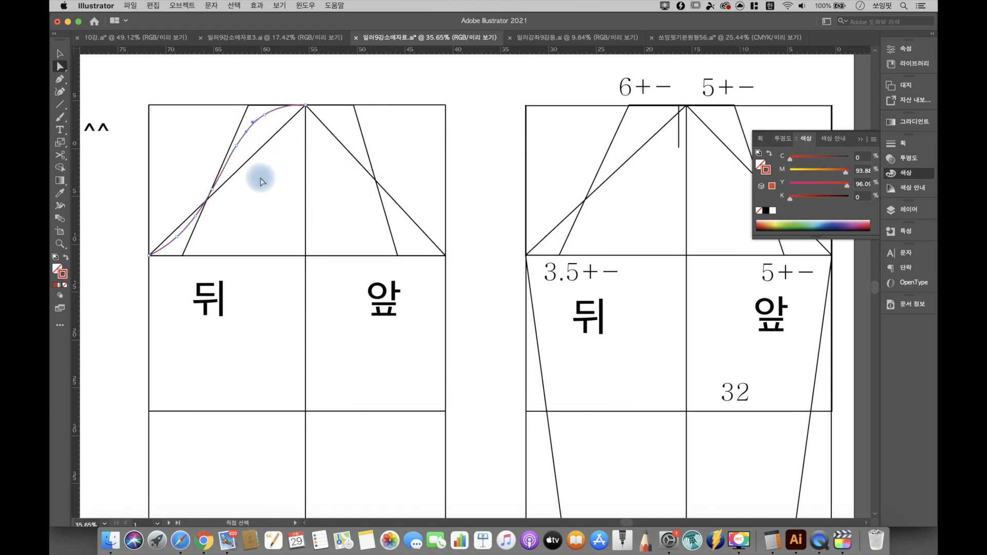
{"action": "left_click", "coordinate": [175, 6]}
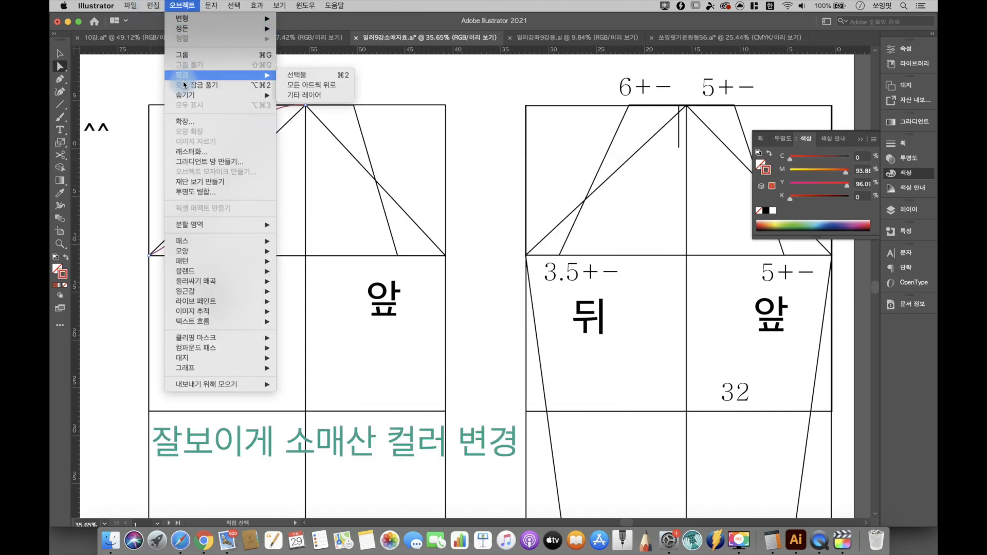
{"action": "left_click", "coordinate": [375, 76]}
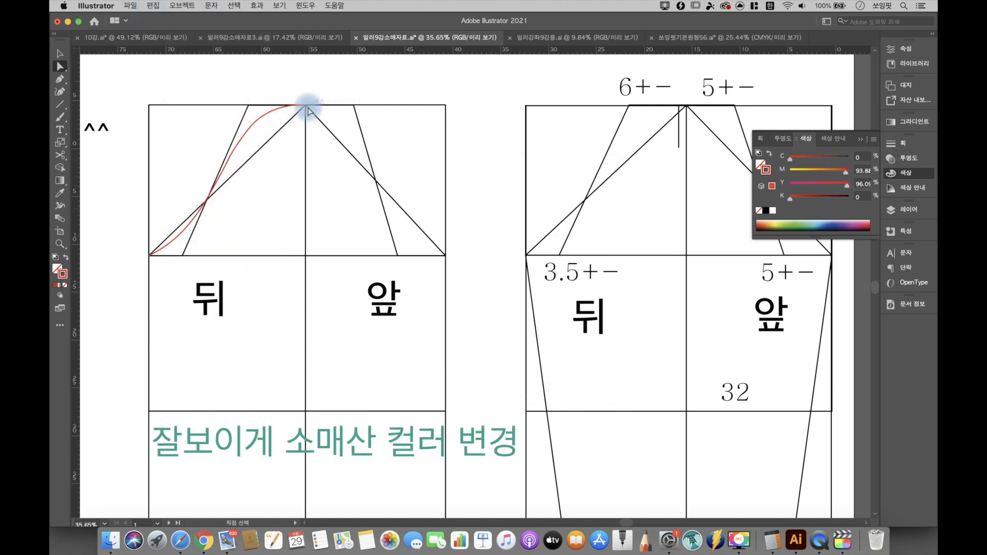
Draw a straight line from the cap apex to the front end of the cap line with the Pen tool.
{"action": "left_click", "coordinate": [60, 78]}
{"action": "left_click", "coordinate": [305, 105]}
{"action": "left_click", "coordinate": [445, 255]}
Shape the front cap line into an S-curve along its guide with the Curvature tool, bulging outward near the apex and dipping inward near the cap line.
{"action": "left_click", "coordinate": [61, 91]}
{"action": "left_click", "coordinate": [348, 125]}
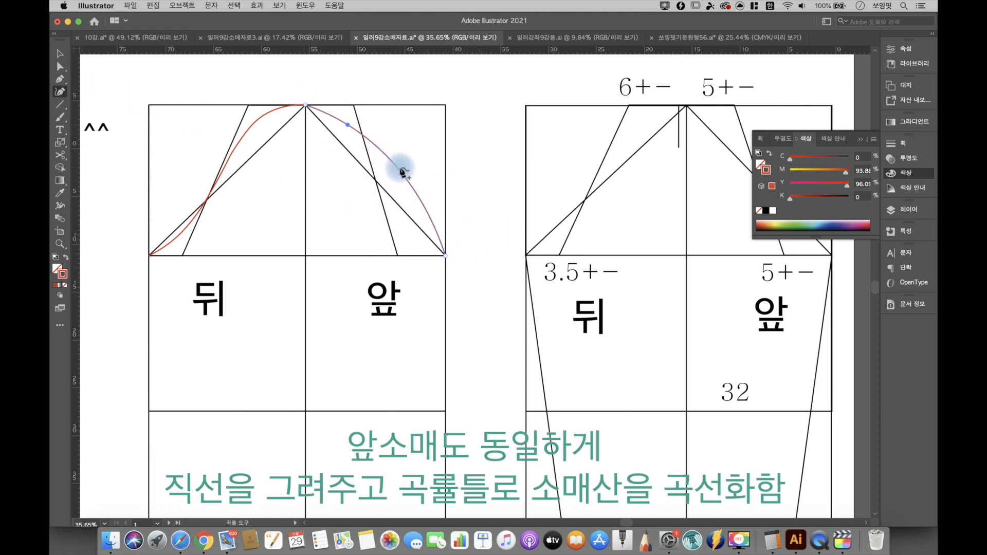
{"action": "left_click", "coordinate": [383, 190]}
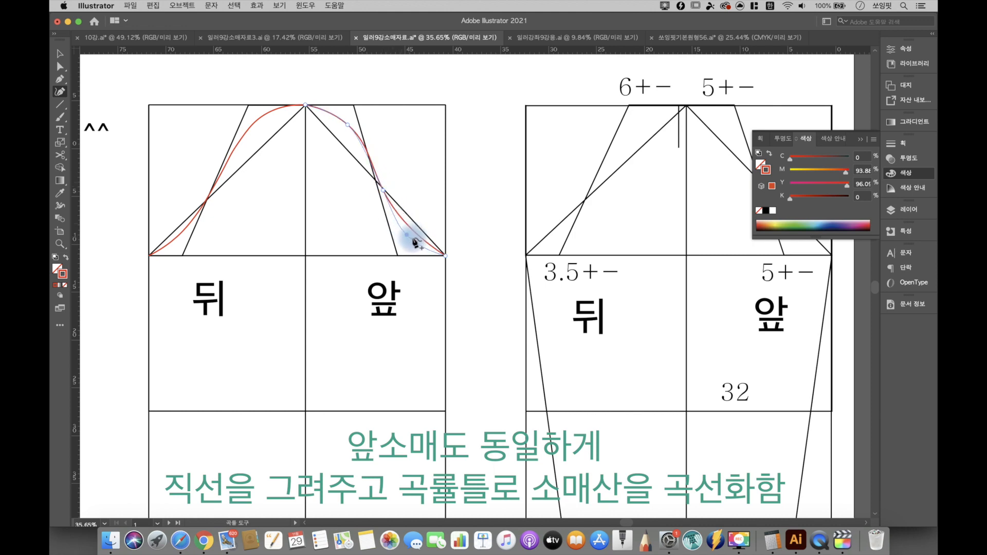
{"action": "left_click", "coordinate": [412, 238]}
{"action": "left_click_drag", "start_coordinate": [389, 209], "coordinate": [389, 200]}
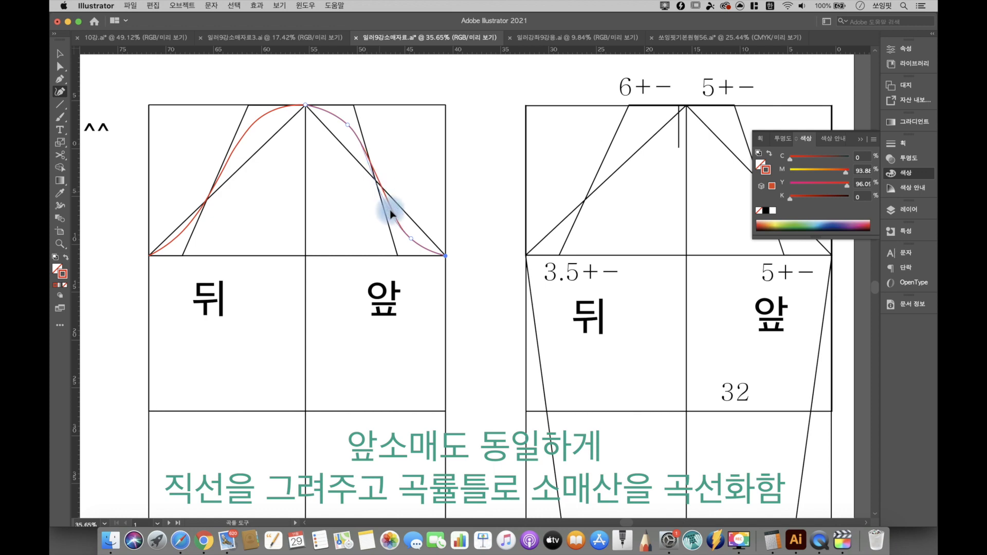
{"action": "left_click_drag", "start_coordinate": [387, 206], "coordinate": [386, 203]}
{"action": "left_click", "coordinate": [342, 124]}
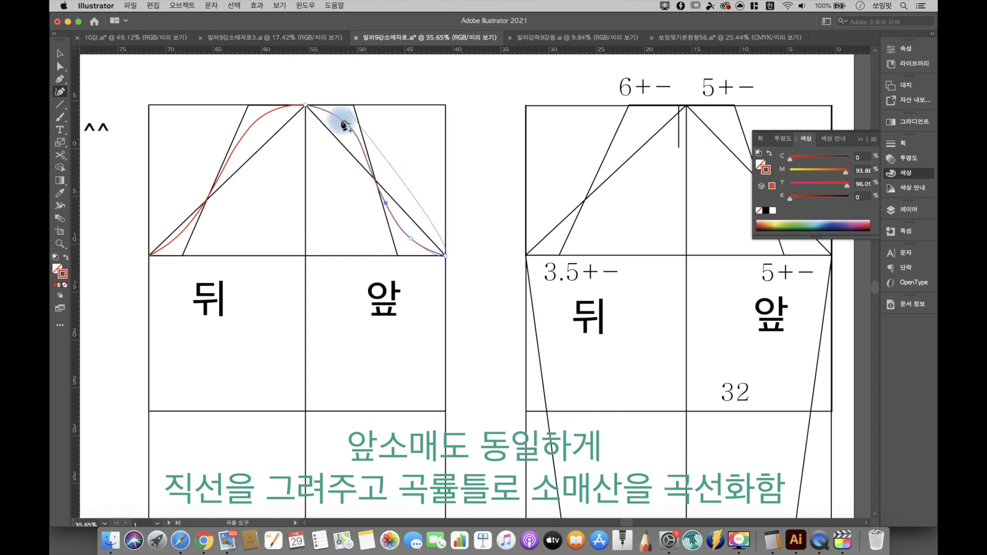
{"action": "left_click", "coordinate": [333, 116]}
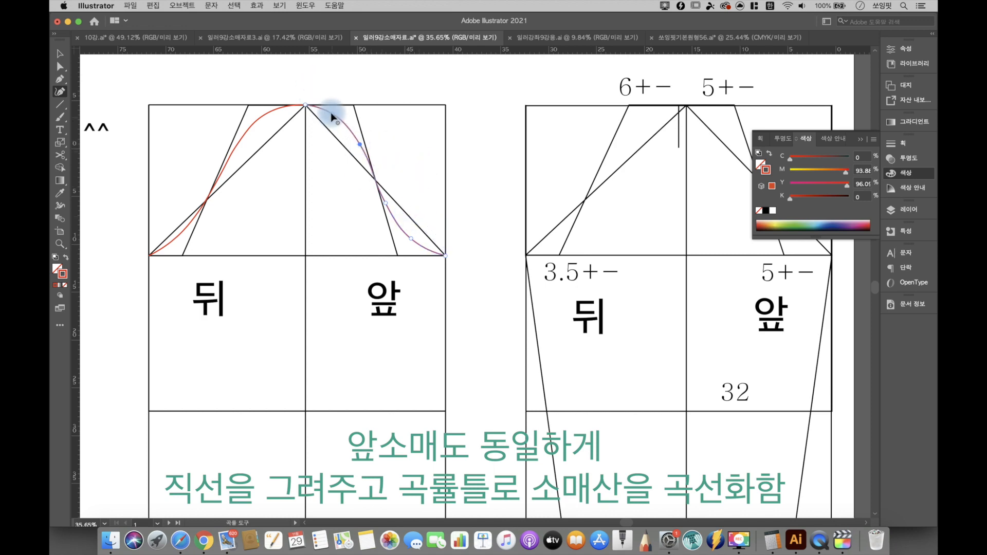
{"action": "left_click", "coordinate": [445, 256]}
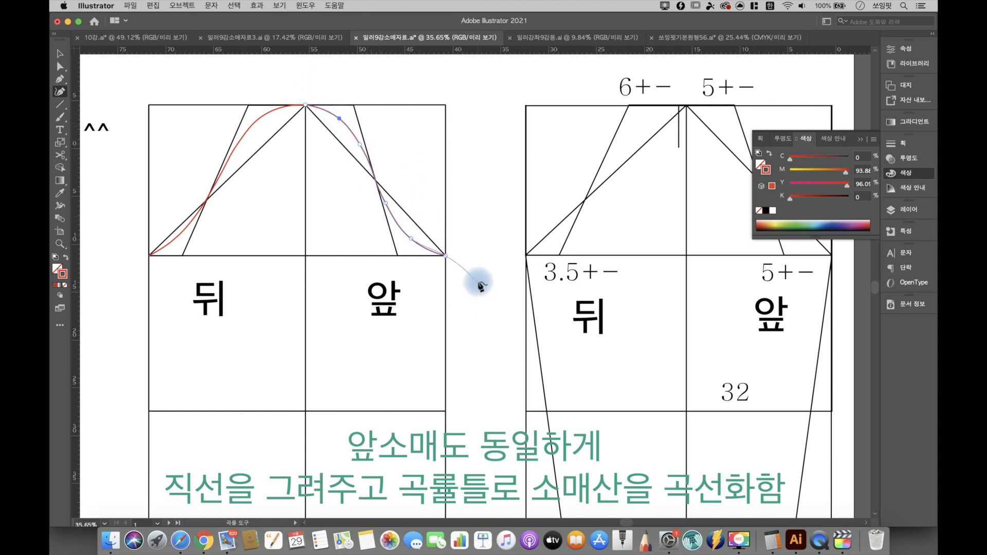
{"action": "left_click", "coordinate": [478, 282], "text": "super"}
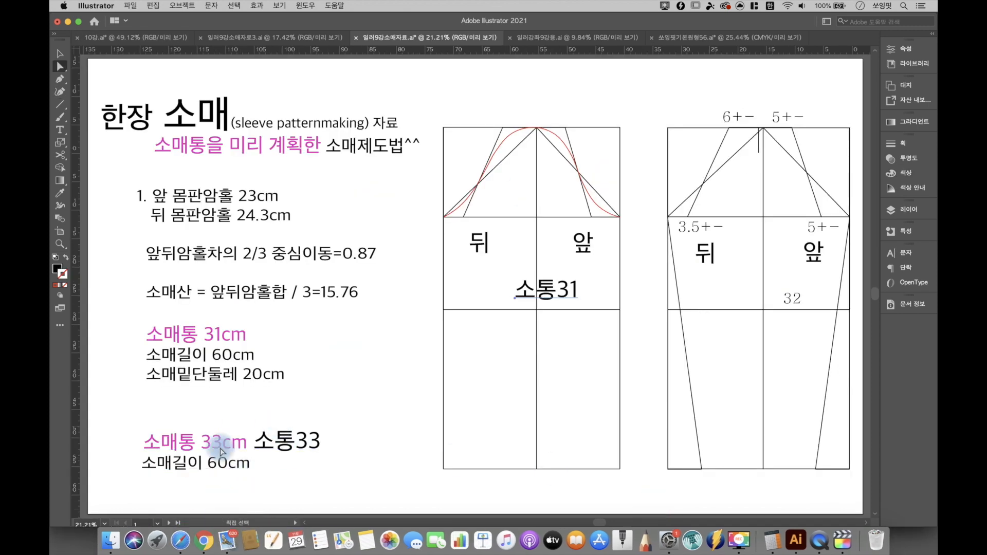
Delete the reference sleeve draft with its labels and draw a 33 × 60 cm rectangle in its place.
{"action": "left_click_drag", "start_coordinate": [655, 452], "coordinate": [861, 106]}
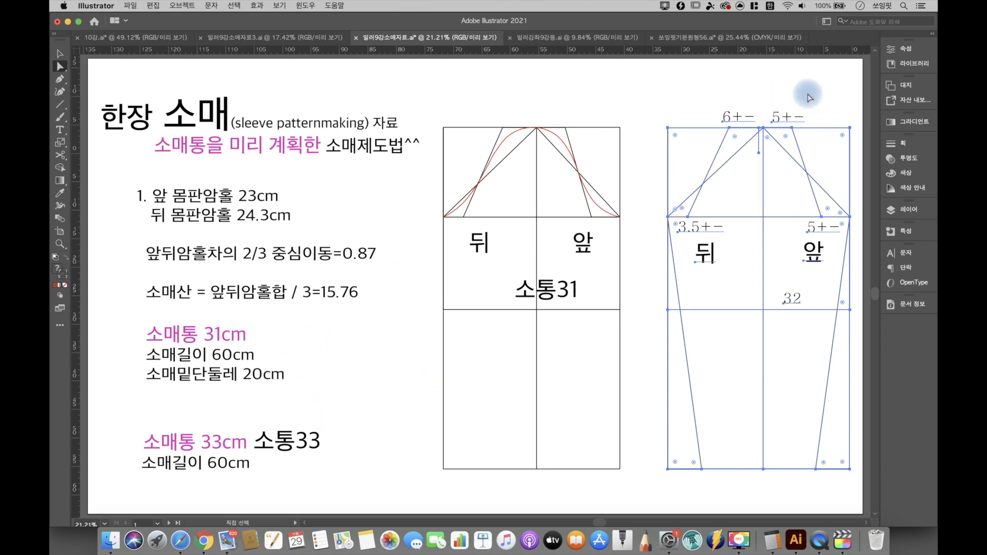
{"action": "key", "text": "Delete"}
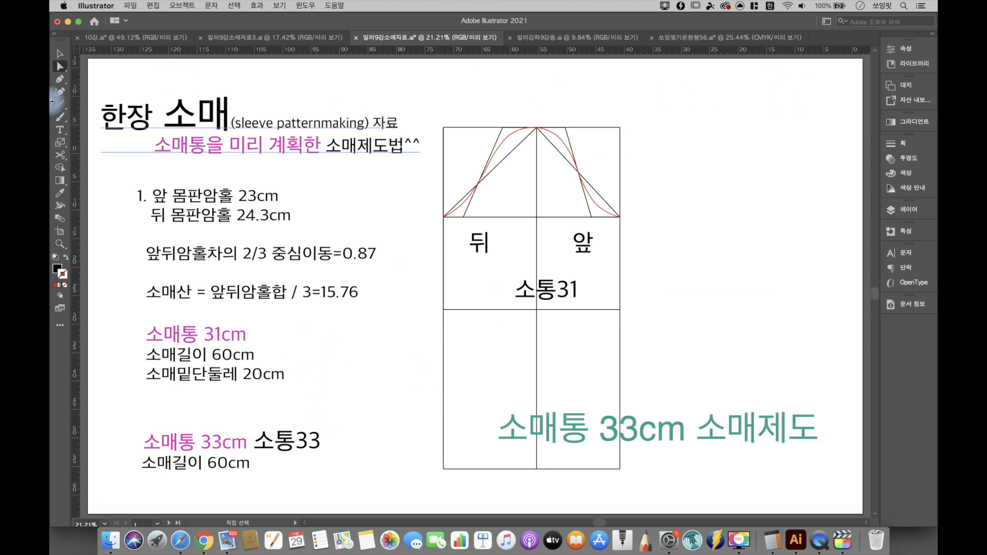
{"action": "left_click", "coordinate": [61, 105]}
{"action": "left_click", "coordinate": [641, 128]}
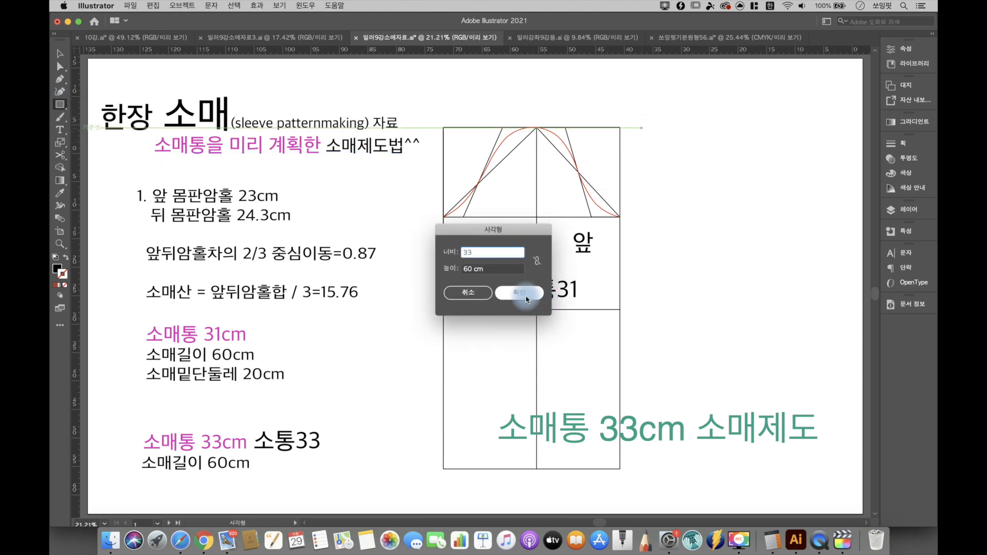
{"action": "left_click", "coordinate": [526, 300]}
Give the 33 cm wide rectangle a black stroke with no fill and set its stroke weight to 3 pt.
{"action": "left_click", "coordinate": [56, 258]}
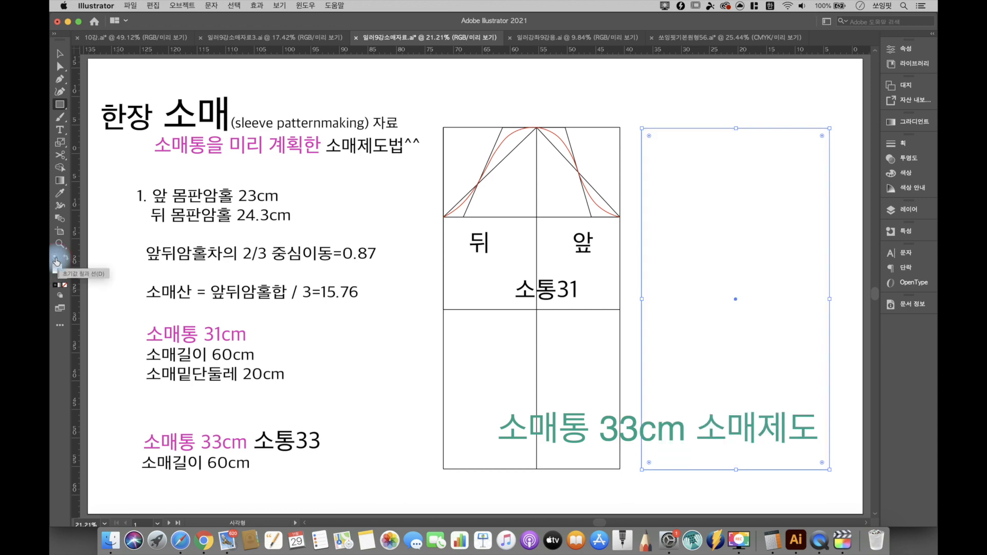
{"action": "left_click", "coordinate": [57, 268]}
{"action": "left_click", "coordinate": [65, 286]}
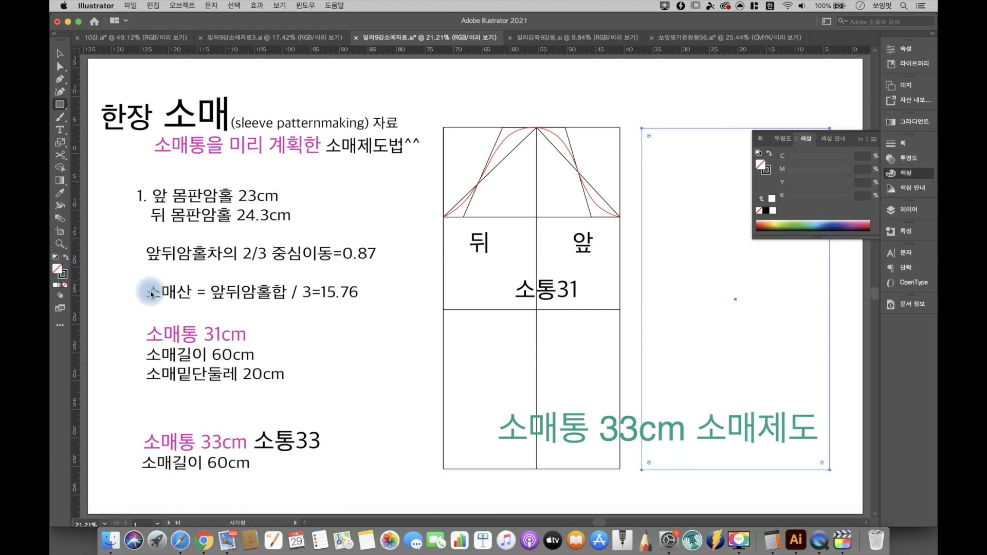
{"action": "left_click", "coordinate": [891, 145]}
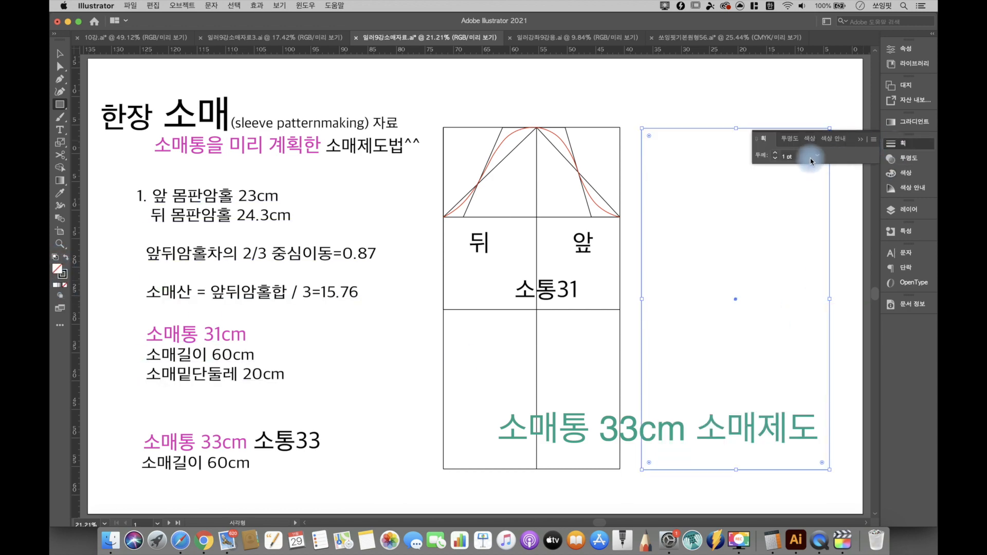
{"action": "left_click", "coordinate": [817, 155]}
{"action": "left_click", "coordinate": [832, 224]}
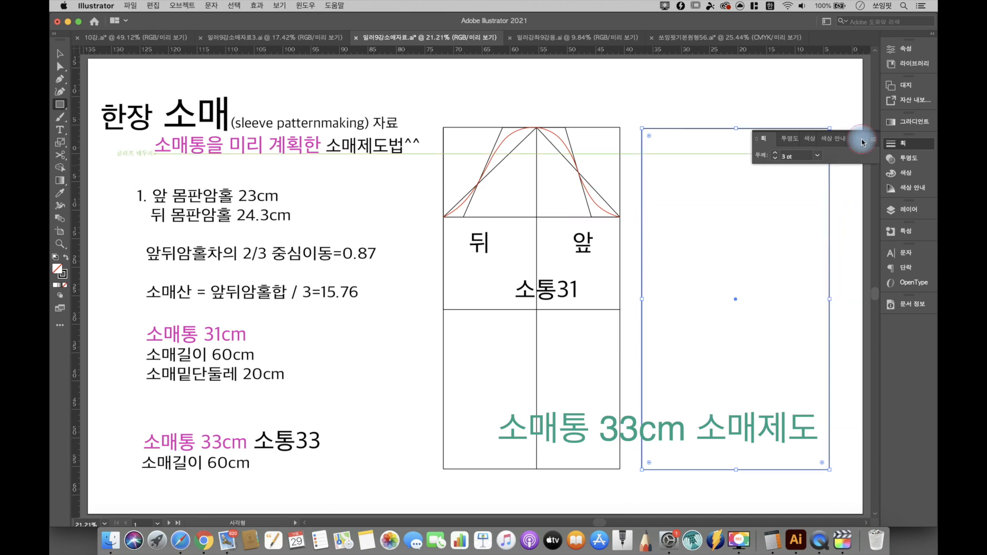
{"action": "left_click", "coordinate": [863, 143]}
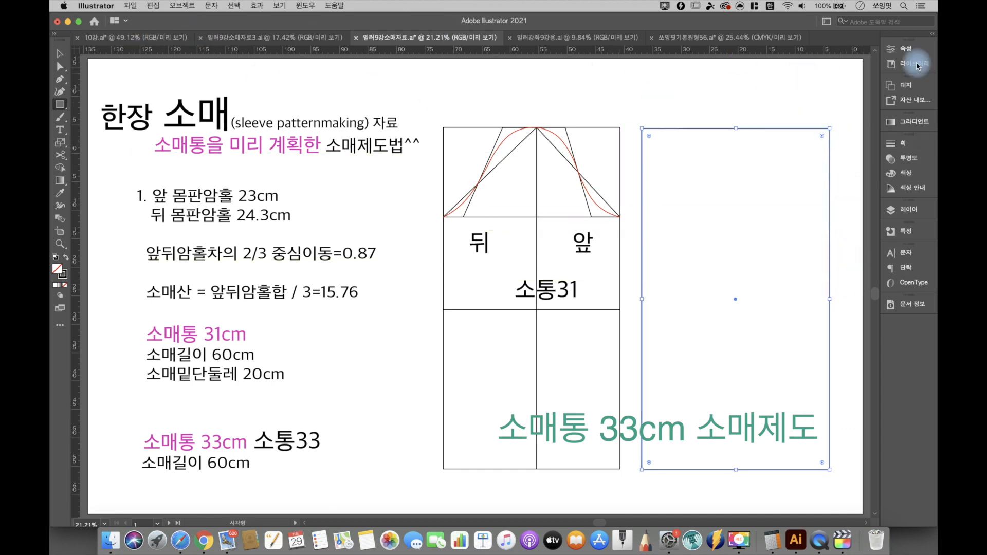
Draw a 15.76 cm line at 270° down from the upper back corner of the 33 cm wide rectangle.
{"action": "left_click", "coordinate": [59, 66]}
{"action": "left_click_drag", "start_coordinate": [59, 104], "coordinate": [103, 154]}
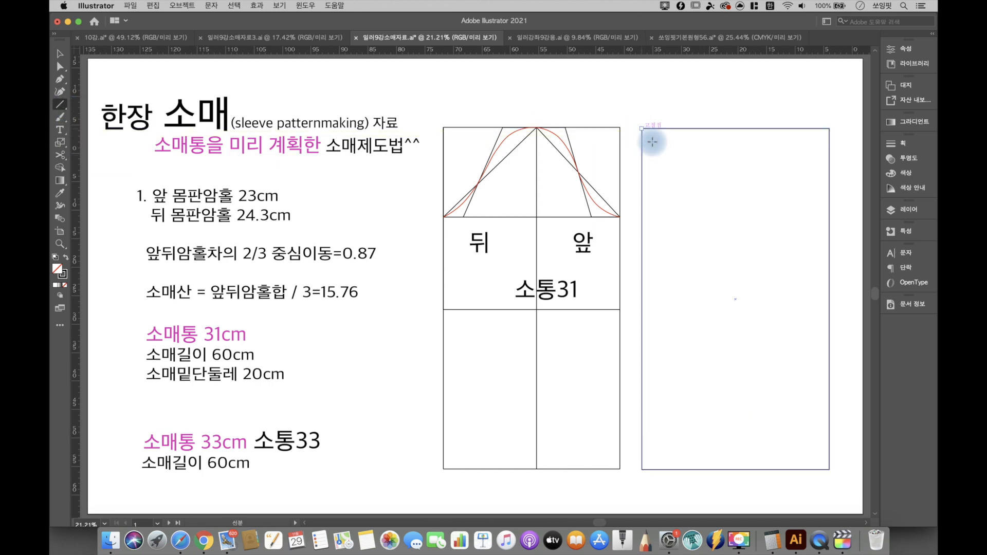
{"action": "left_click", "coordinate": [652, 142]}
{"action": "left_click_drag", "start_coordinate": [476, 266], "coordinate": [470, 273]}
{"action": "left_click", "coordinate": [488, 262]}
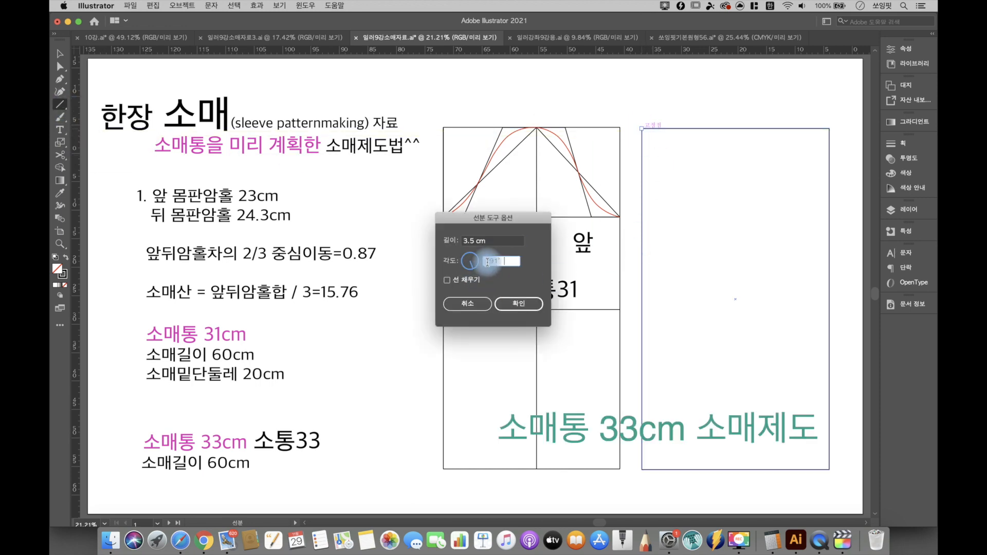
{"action": "type", "text": "270"}
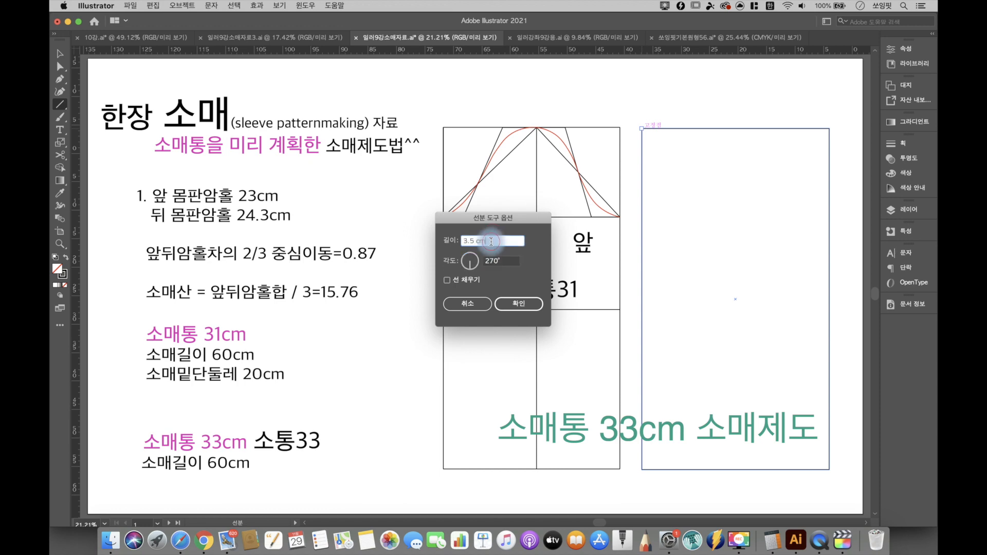
{"action": "left_click", "coordinate": [445, 242]}
{"action": "type", "text": "15.76"}
{"action": "left_click", "coordinate": [519, 303]}
Draw the horizontal cap line across the 33 cm wide rectangle from the end of the 15.76 cm line with the Pen tool.
{"action": "left_click", "coordinate": [59, 79]}
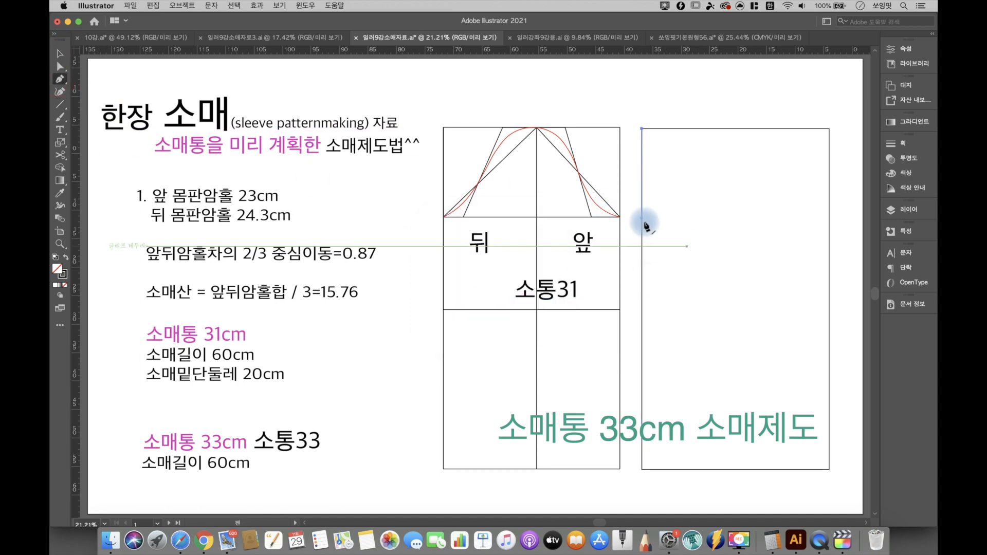
{"action": "left_click", "coordinate": [642, 218]}
{"action": "left_click", "coordinate": [830, 218]}
{"action": "left_click", "coordinate": [815, 257], "text": "super"}
Mark 32 cm at 270° below the rectangle's upper back corner and draw the horizontal elbow line across from that point.
{"action": "left_click", "coordinate": [60, 104]}
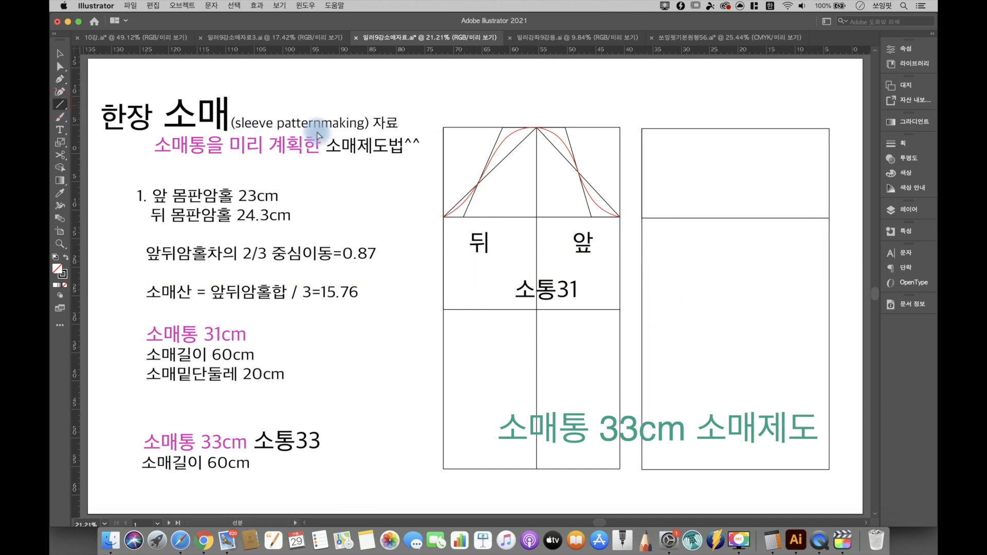
{"action": "left_click", "coordinate": [640, 129]}
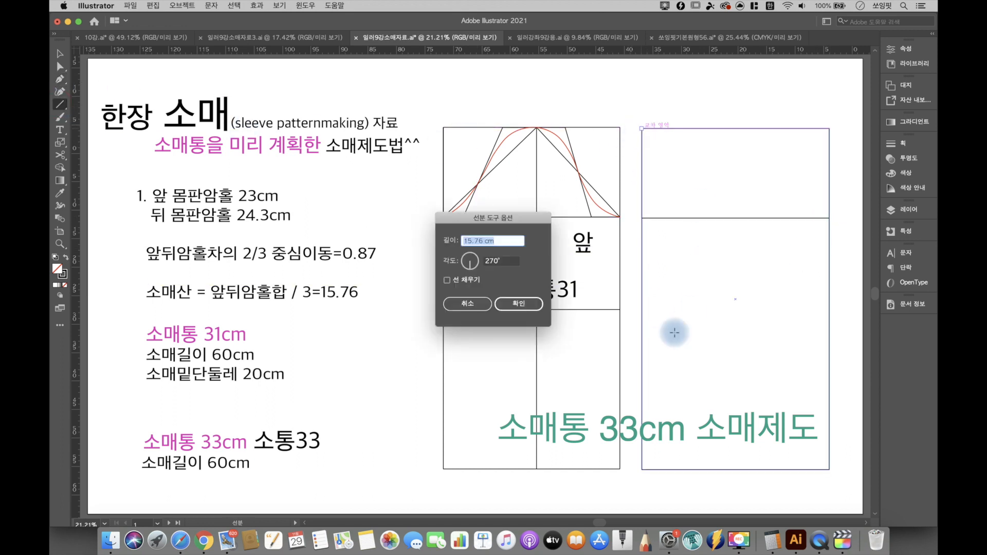
{"action": "left_click", "coordinate": [509, 303]}
{"action": "key", "text": "p"}
{"action": "left_click", "coordinate": [642, 311]}
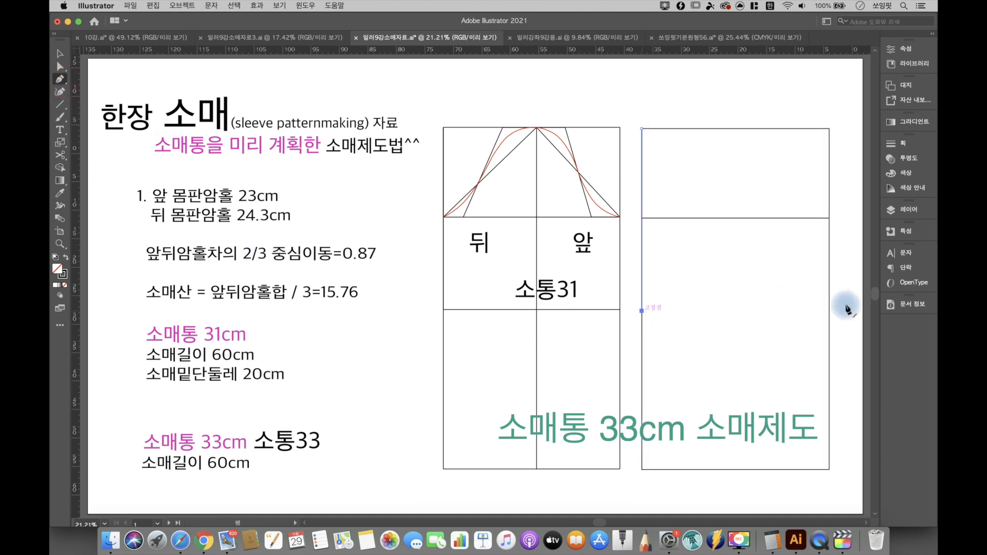
{"action": "left_click", "coordinate": [829, 310]}
{"action": "key", "text": "Escape"}
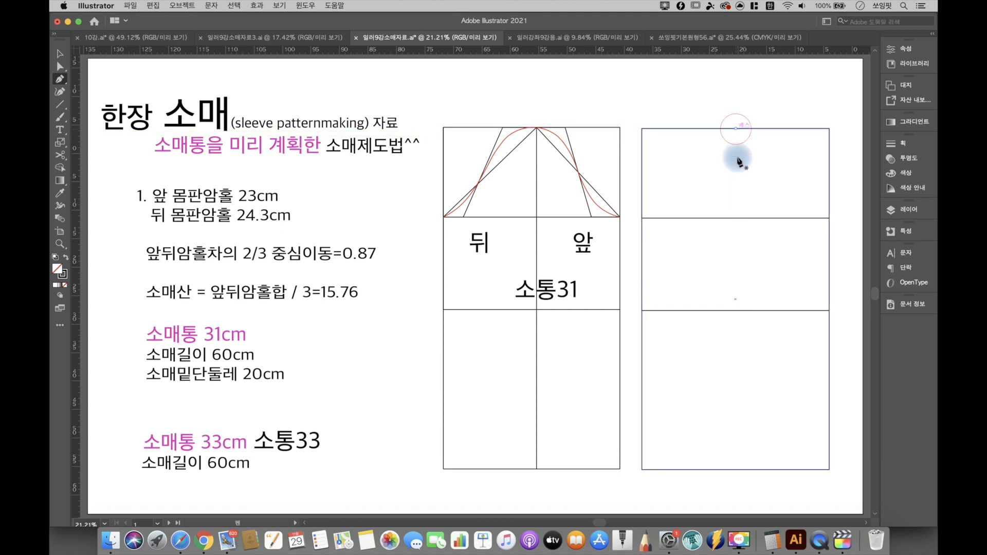
Draw a vertical centre line from the midpoint of the rectangle's upper edge to its lower edge.
{"action": "left_click", "coordinate": [735, 129]}
{"action": "left_click", "coordinate": [737, 470]}
{"action": "key", "text": "Escape"}
Move the vertical centre line 0.87 cm horizontally and 0 cm vertically toward the front side.
{"action": "left_click", "coordinate": [59, 66]}
{"action": "left_click", "coordinate": [736, 187]}
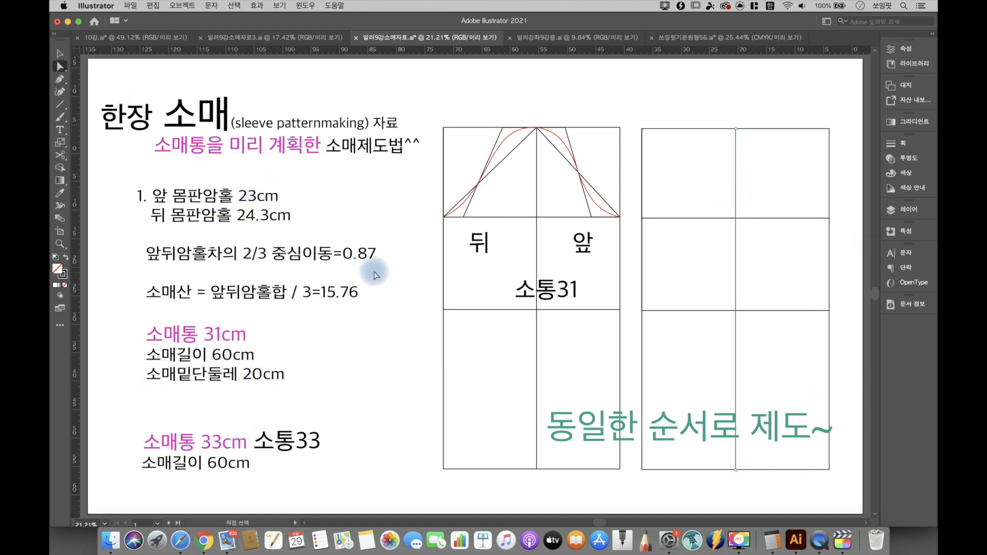
{"action": "double_click", "coordinate": [59, 66]}
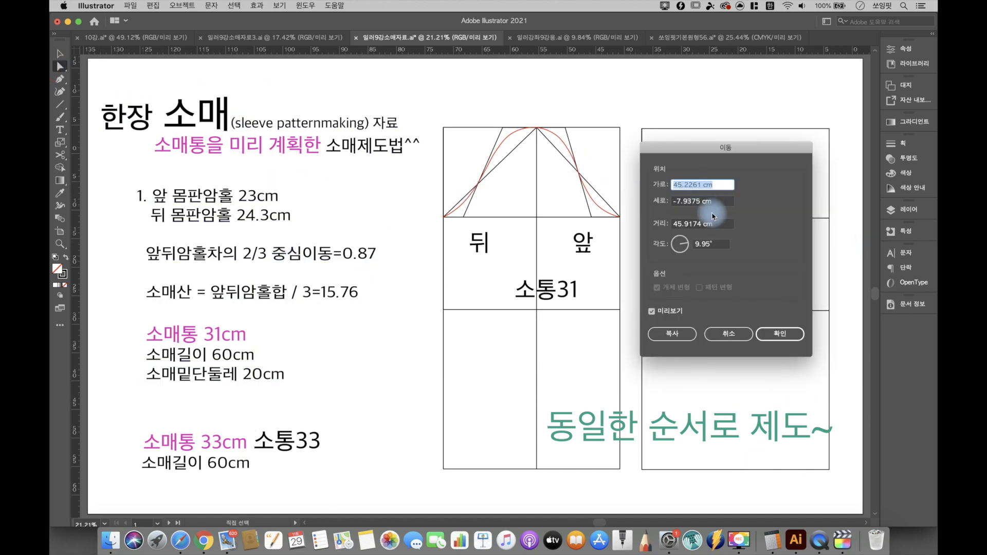
{"action": "left_click", "coordinate": [690, 249]}
{"action": "type", "text": "0"}
{"action": "left_click", "coordinate": [718, 185]}
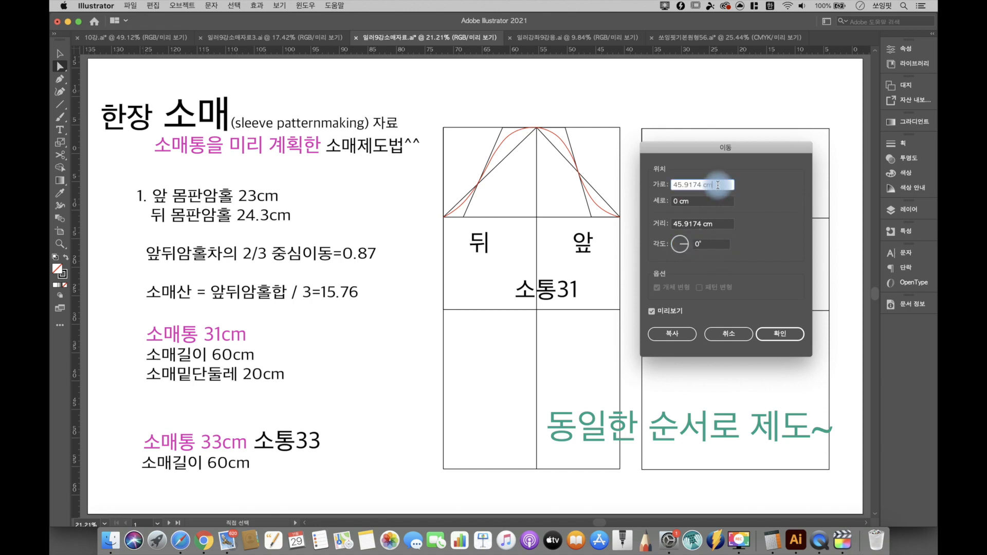
{"action": "type", "text": ".87"}
{"action": "left_click_drag", "start_coordinate": [748, 147], "coordinate": [565, 144]}
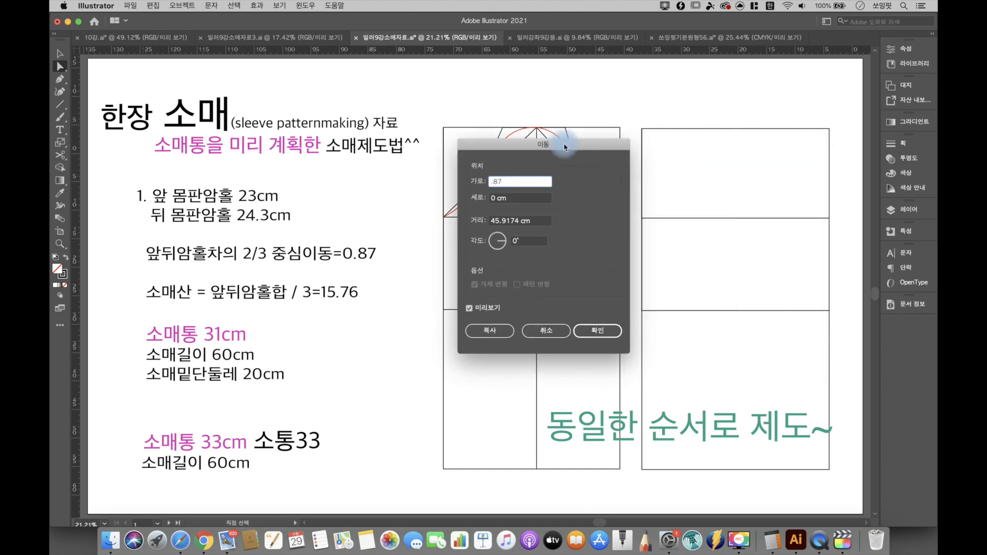
{"action": "left_click", "coordinate": [468, 308]}
{"action": "left_click", "coordinate": [468, 308]}
{"action": "left_click", "coordinate": [468, 307]}
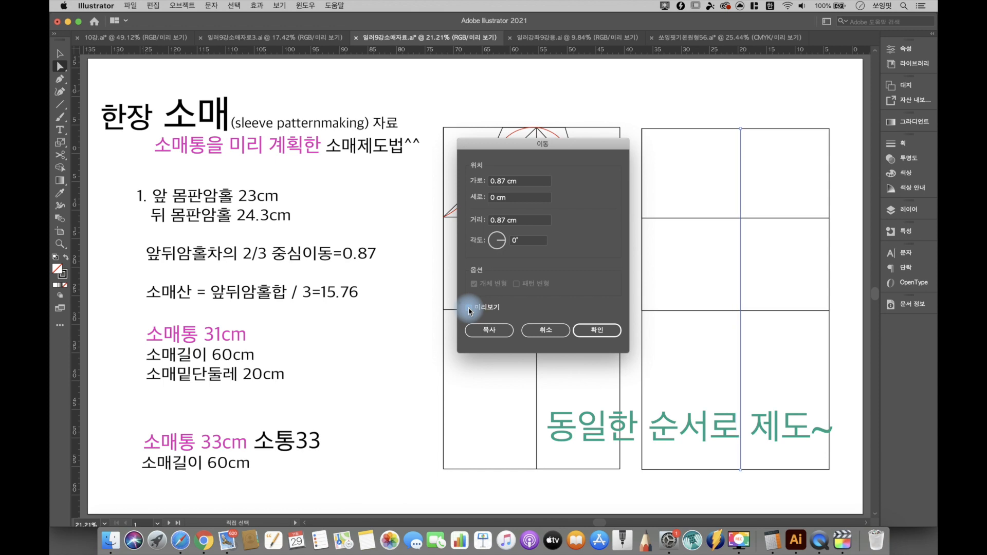
{"action": "left_click", "coordinate": [609, 334]}
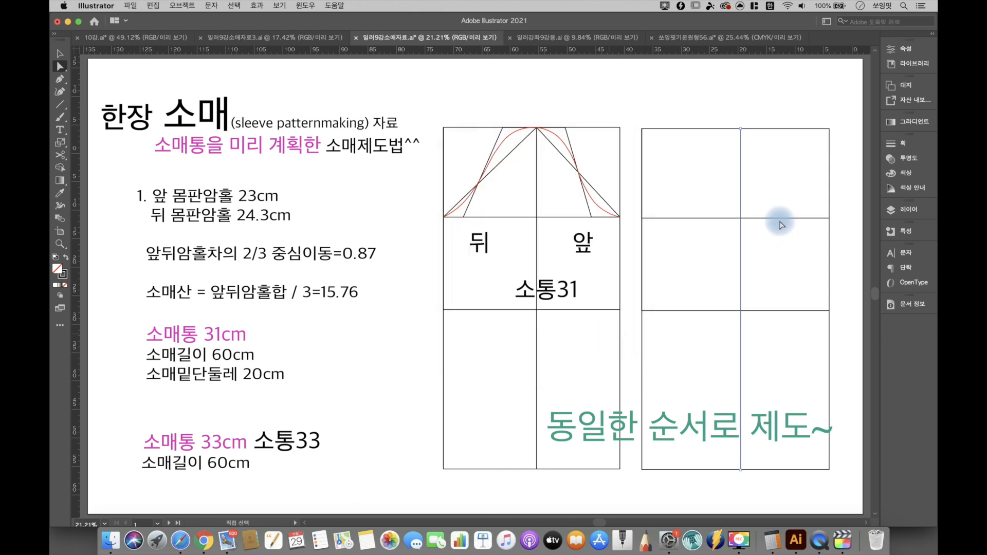
{"action": "left_click", "coordinate": [769, 270]}
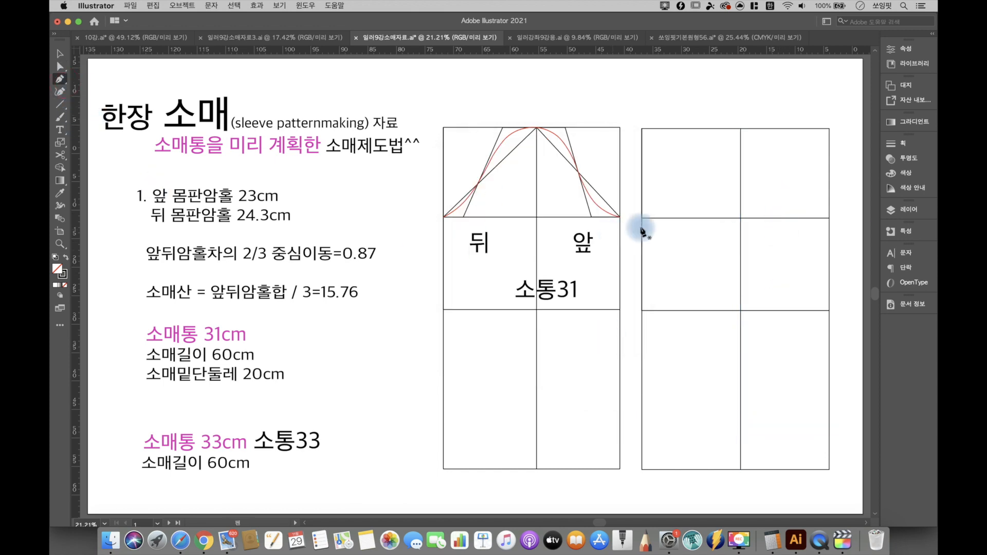
Select the whole 33 cm wide frame with its cap, elbow and centre lines and lock it.
{"action": "key", "text": "a"}
{"action": "left_click_drag", "start_coordinate": [634, 479], "coordinate": [850, 181]}
{"action": "left_click", "coordinate": [184, 11]}
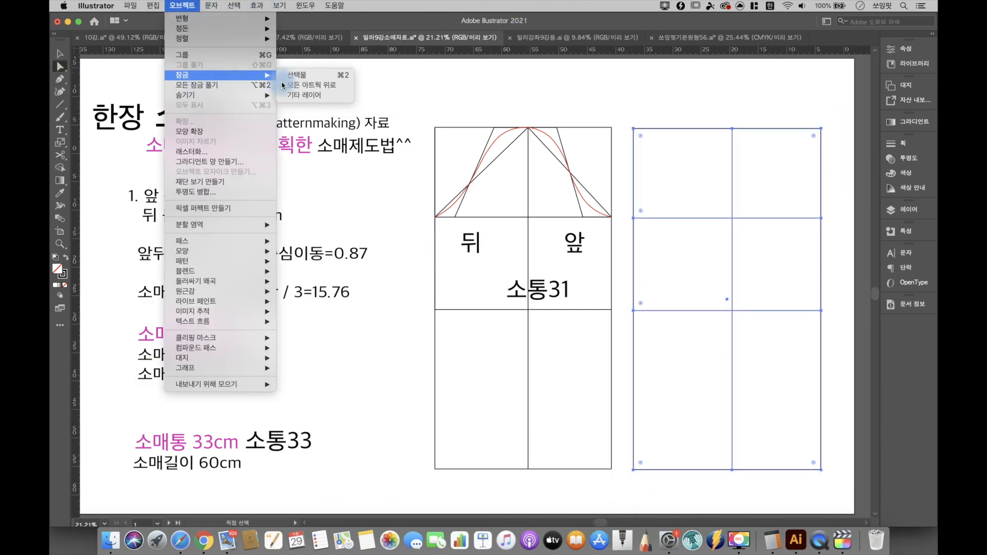
{"action": "left_click", "coordinate": [304, 73]}
Draw a straight line from the back end of the cap line to the cap apex and lock it.
{"action": "left_click", "coordinate": [58, 80]}
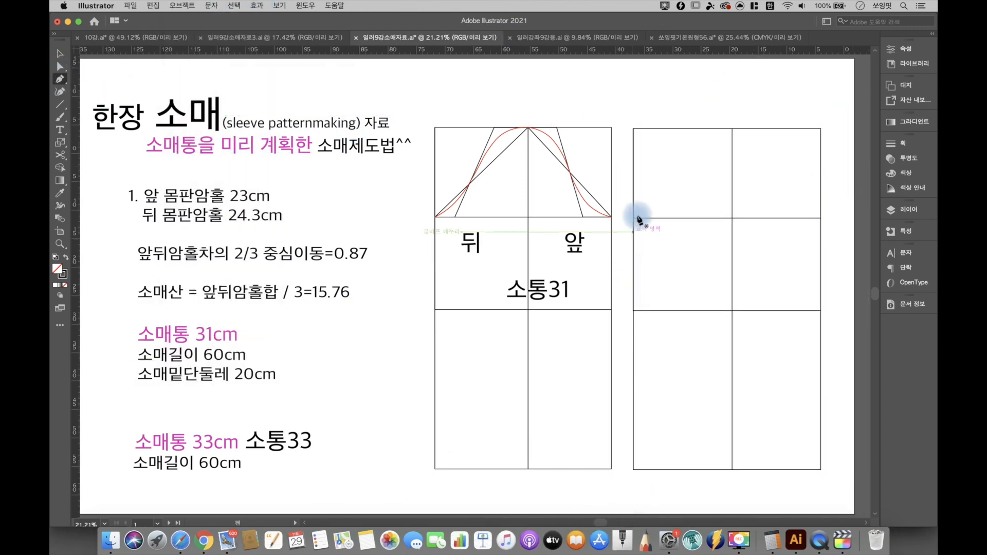
{"action": "left_click", "coordinate": [634, 218]}
{"action": "left_click", "coordinate": [732, 129]}
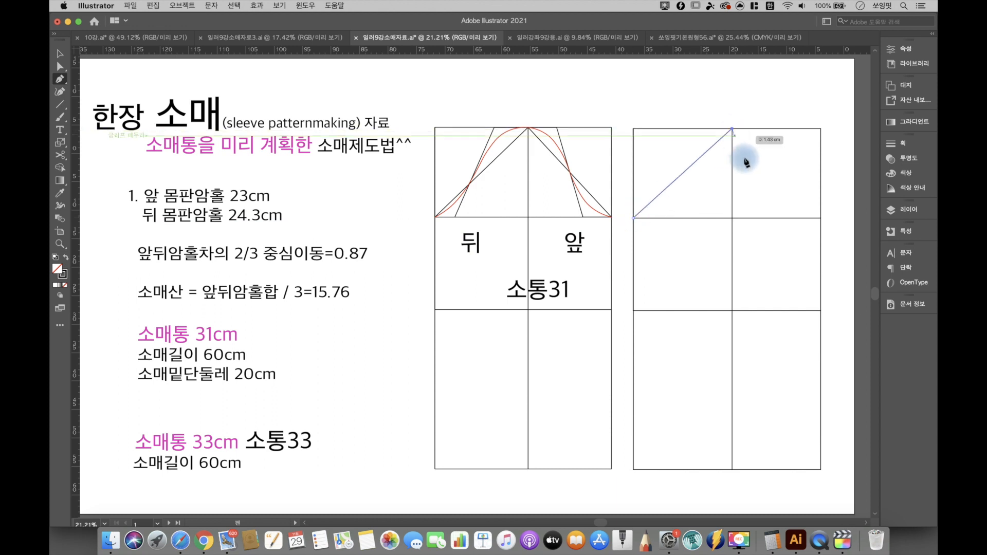
{"action": "left_click", "coordinate": [59, 65]}
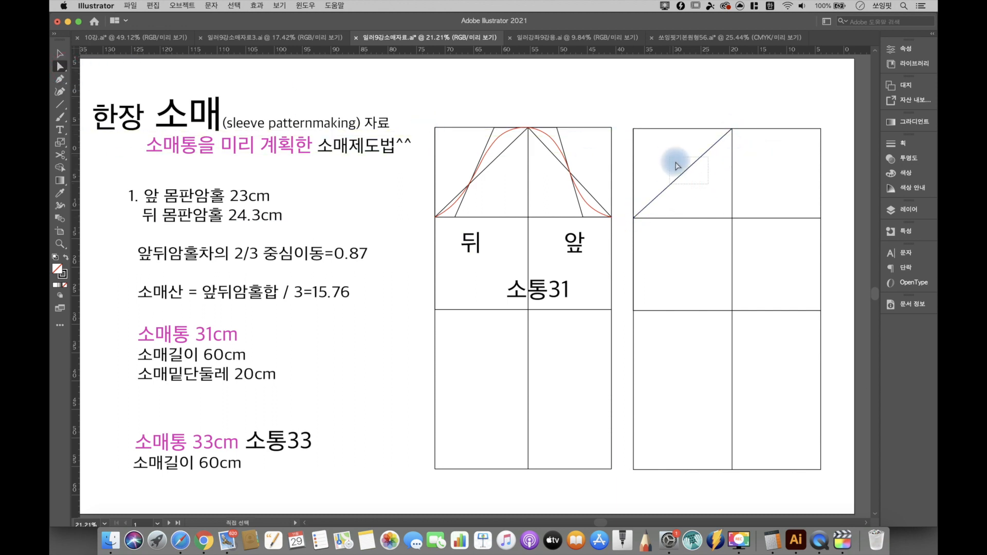
{"action": "left_click", "coordinate": [186, 6]}
{"action": "mouse_move", "coordinate": [228, 78]}
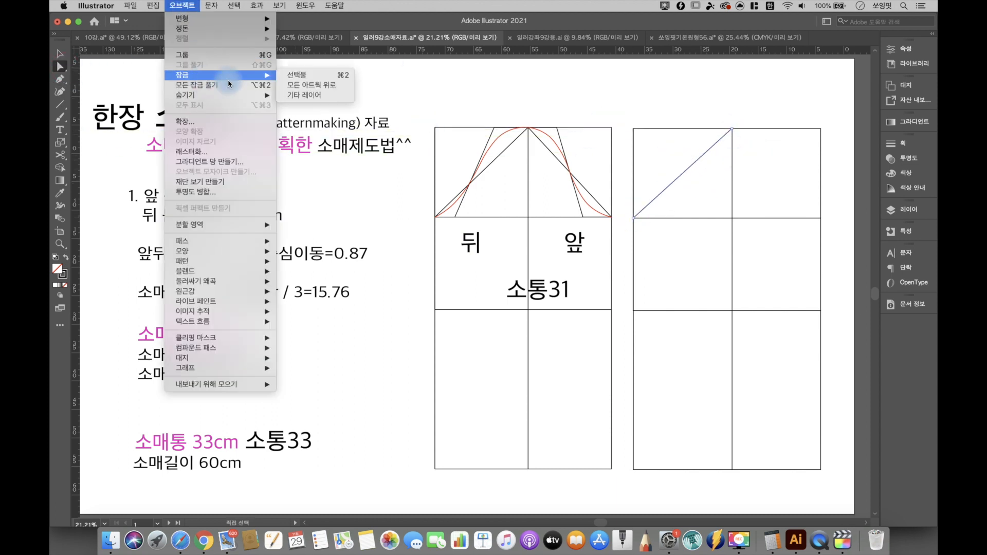
{"action": "left_click", "coordinate": [703, 192]}
Draw a straight line from the cap apex to the front end of the cap line and lock it.
{"action": "left_click", "coordinate": [59, 79]}
{"action": "left_click", "coordinate": [732, 129]}
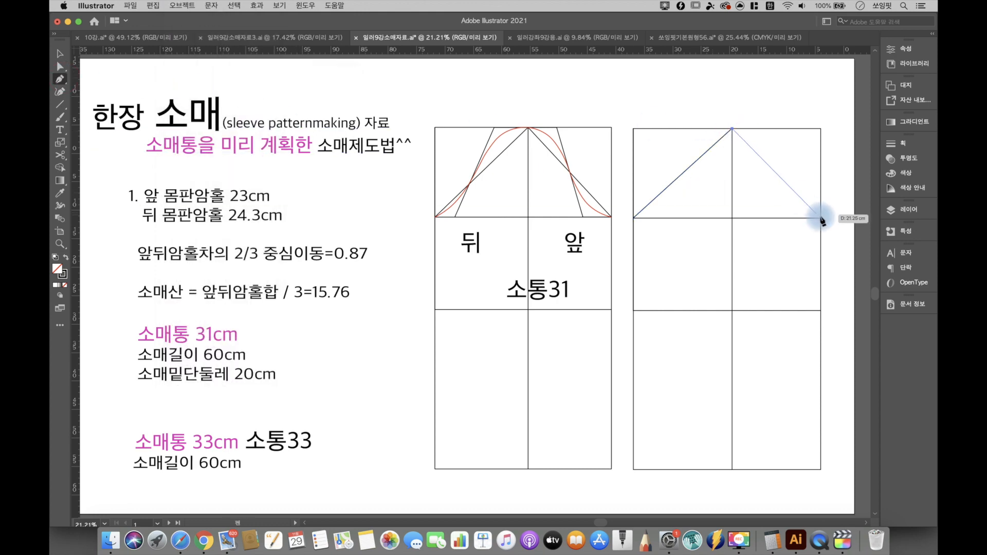
{"action": "left_click", "coordinate": [819, 218]}
{"action": "left_click", "coordinate": [59, 66]}
{"action": "left_click", "coordinate": [709, 204]}
{"action": "left_click", "coordinate": [775, 172]}
{"action": "left_click", "coordinate": [183, 5]}
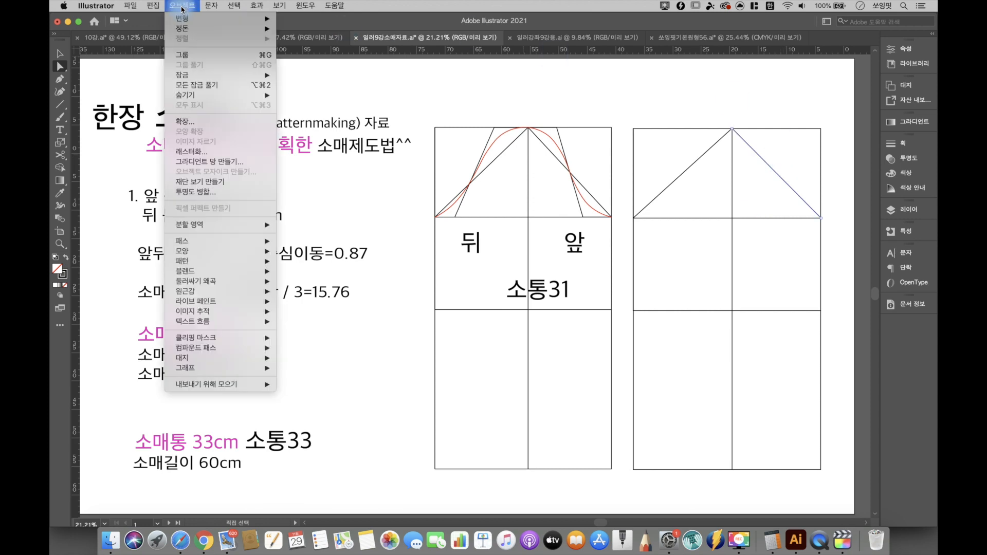
{"action": "left_click", "coordinate": [784, 126]}
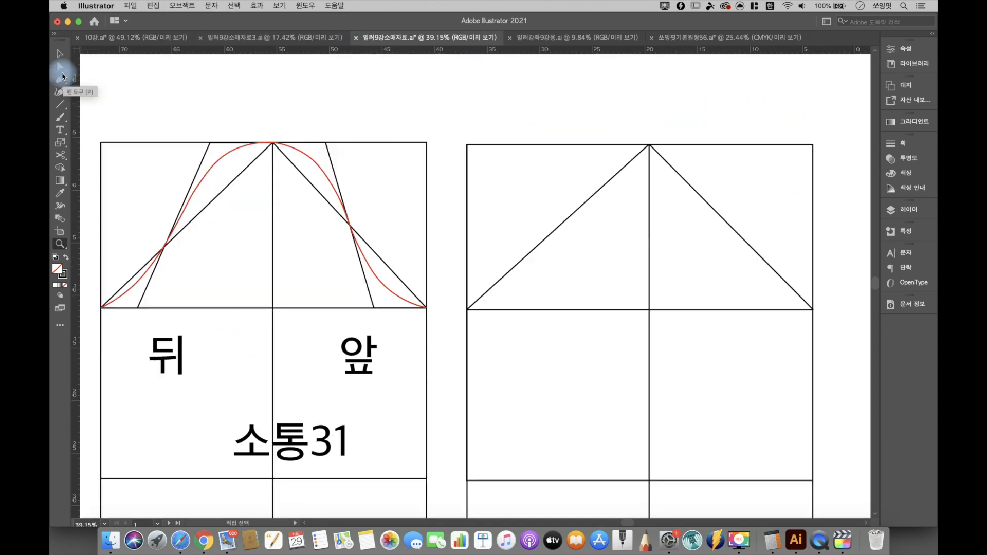
Copy the 앞 and 뒤 labels from the 31 cm draft to the front and back halves of the 33 cm draft.
{"action": "left_click", "coordinate": [60, 67]}
{"action": "left_click_drag", "start_coordinate": [361, 365], "coordinate": [776, 354]}
{"action": "left_click", "coordinate": [177, 353]}
{"action": "left_click_drag", "start_coordinate": [395, 363], "coordinate": [578, 354]}
{"action": "left_click", "coordinate": [550, 168]}
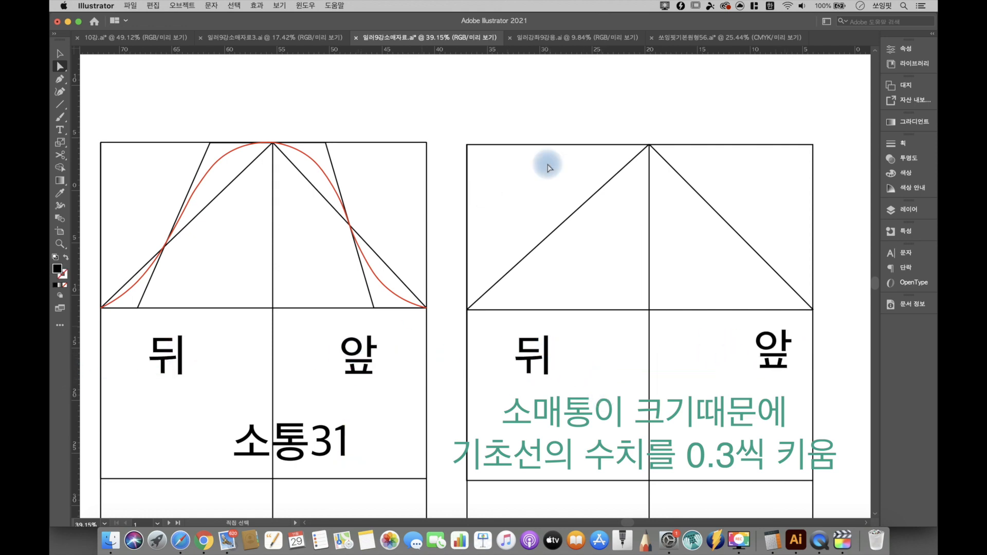
Draw two 5.3 cm guide lines, one at 0° from the cap apex and one at 180° from the cap line's front end.
{"action": "left_click", "coordinate": [57, 105]}
{"action": "left_click", "coordinate": [649, 145]}
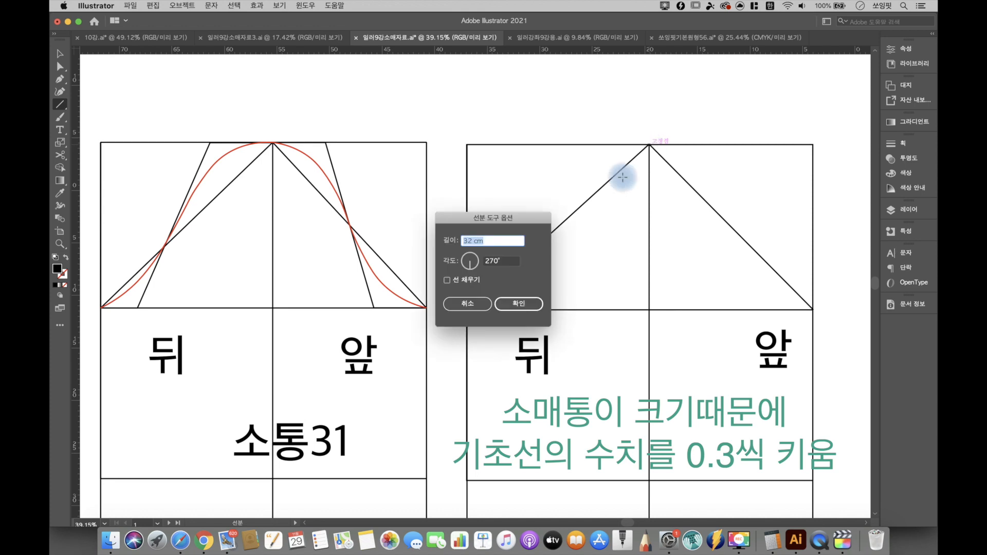
{"action": "type", "text": "0"}
{"action": "left_click", "coordinate": [484, 240]}
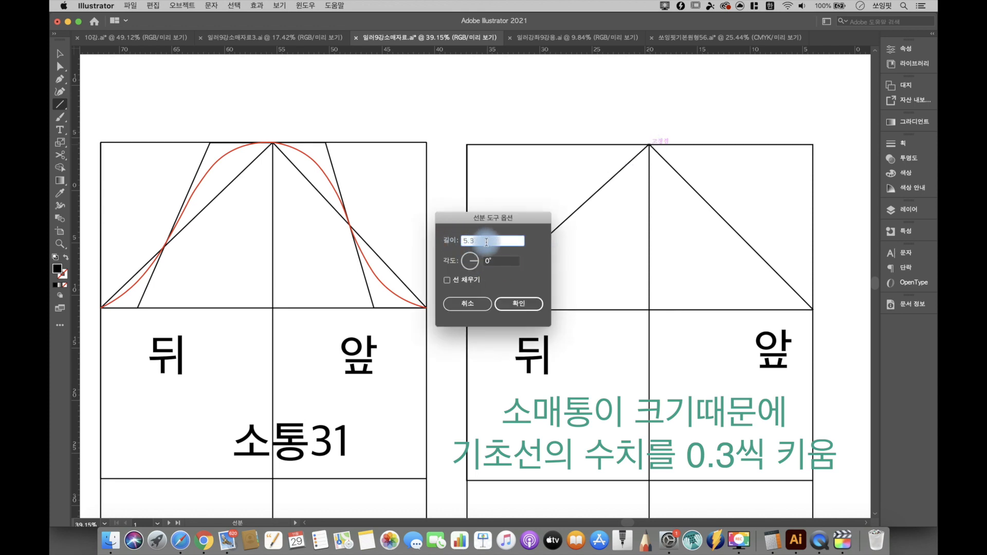
{"action": "left_click", "coordinate": [519, 304]}
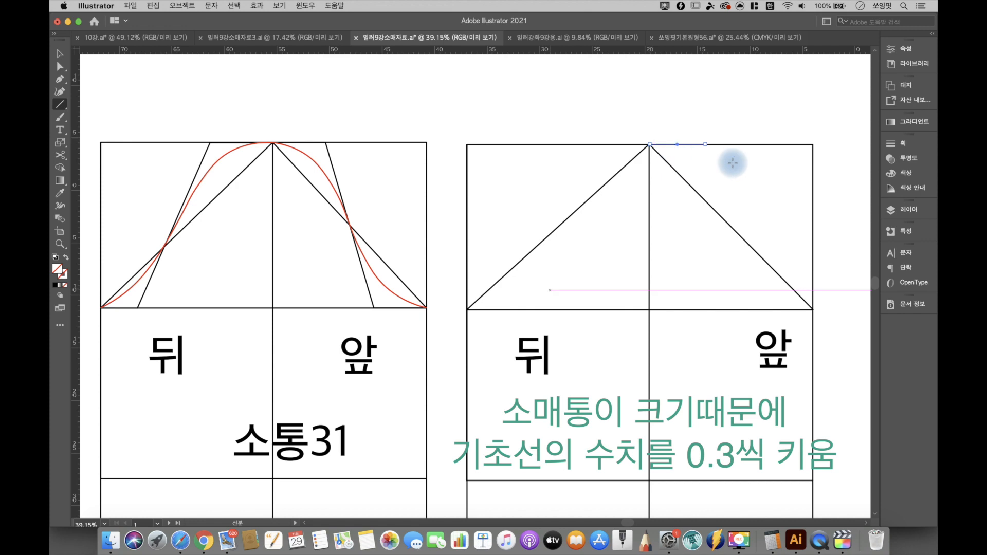
{"action": "left_click", "coordinate": [751, 284]}
{"action": "left_click", "coordinate": [463, 258]}
{"action": "type", "text": "180"}
{"action": "left_click", "coordinate": [513, 303]}
Connect the inner ends of the two 5.3 cm guide lines with a straight Pen tool line.
{"action": "key", "text": "p"}
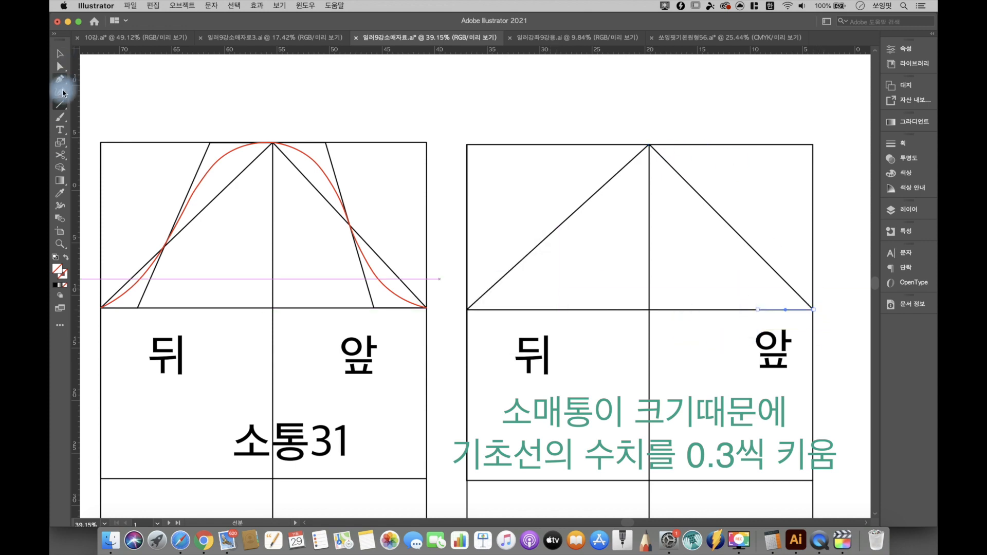
{"action": "left_click", "coordinate": [757, 309]}
{"action": "left_click", "coordinate": [704, 144]}
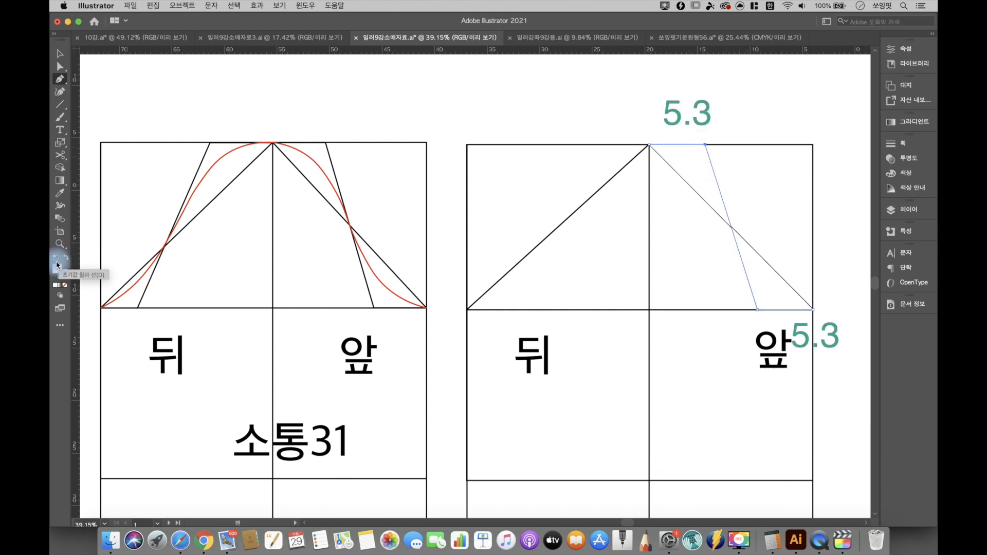
Give the front guide lines a black stroke with no fill and set their stroke weight to 3 pt.
{"action": "left_click", "coordinate": [65, 285]}
{"action": "left_click", "coordinate": [893, 145]}
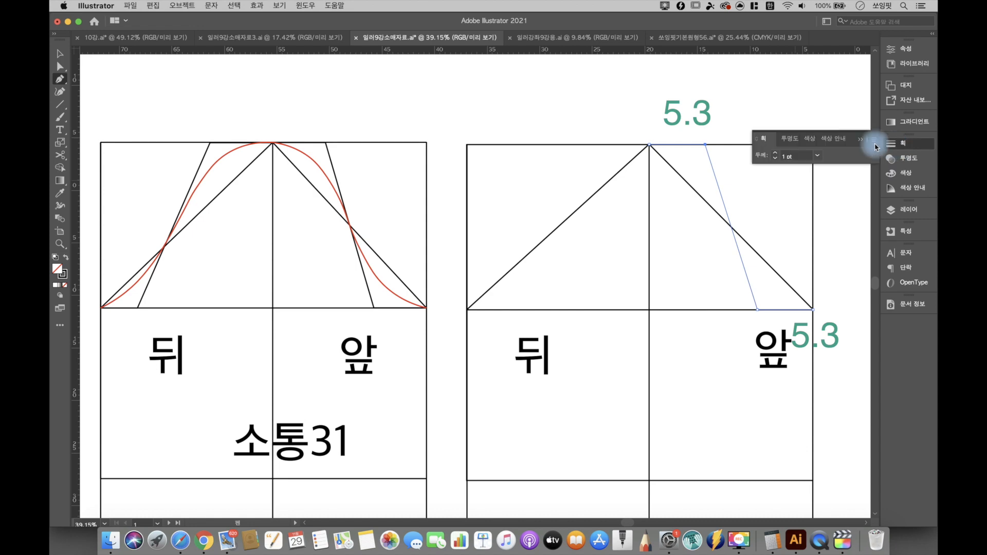
{"action": "left_click", "coordinate": [819, 157]}
{"action": "left_click", "coordinate": [822, 249]}
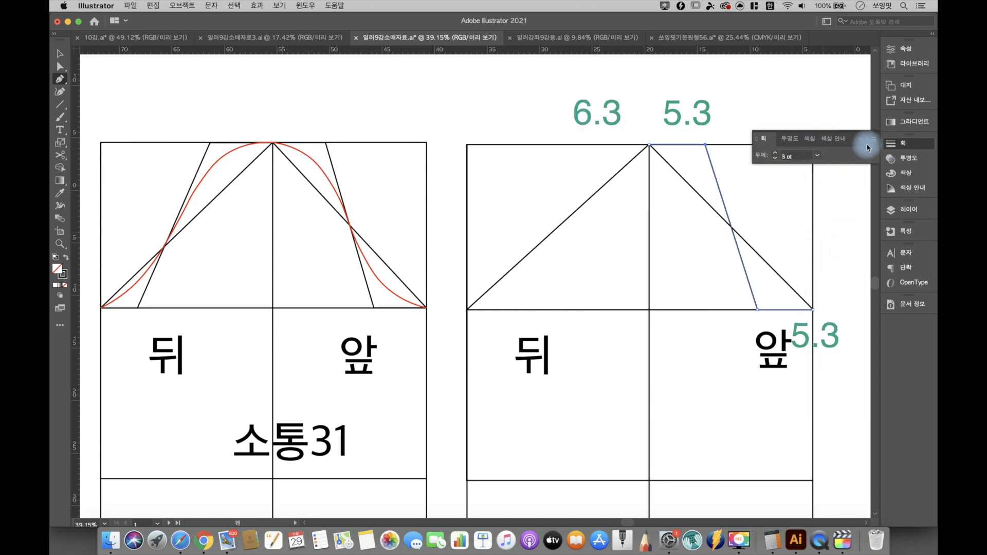
Draw a 6.3 cm guide line at 180° from the cap apex of the 33 cm draft with the Line Segment tool.
{"action": "left_click", "coordinate": [60, 104]}
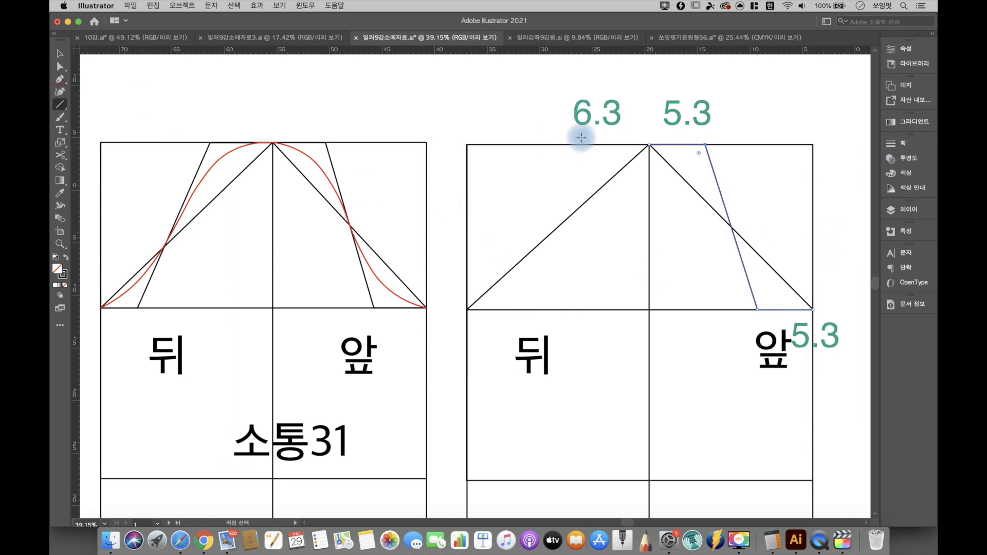
{"action": "left_click", "coordinate": [650, 144]}
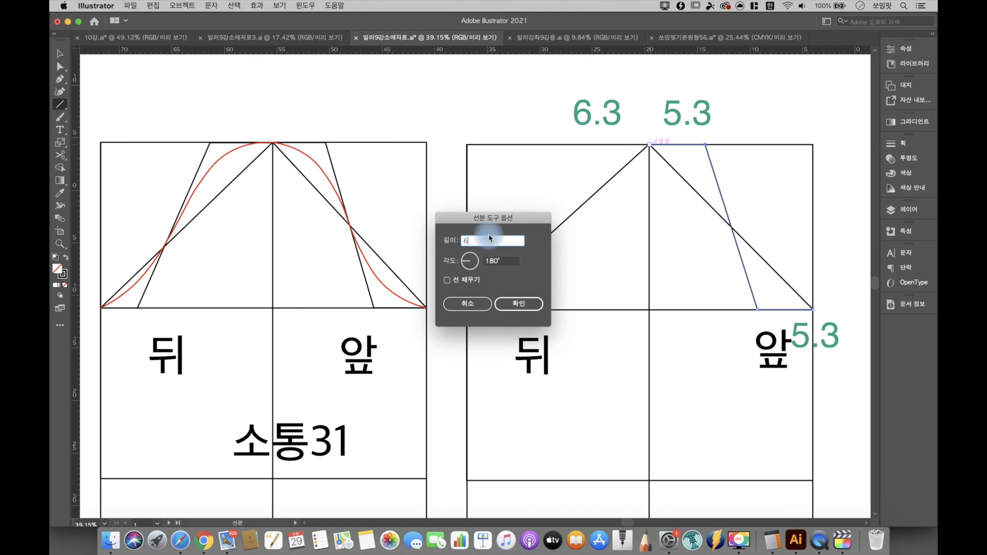
{"action": "left_click", "coordinate": [520, 304]}
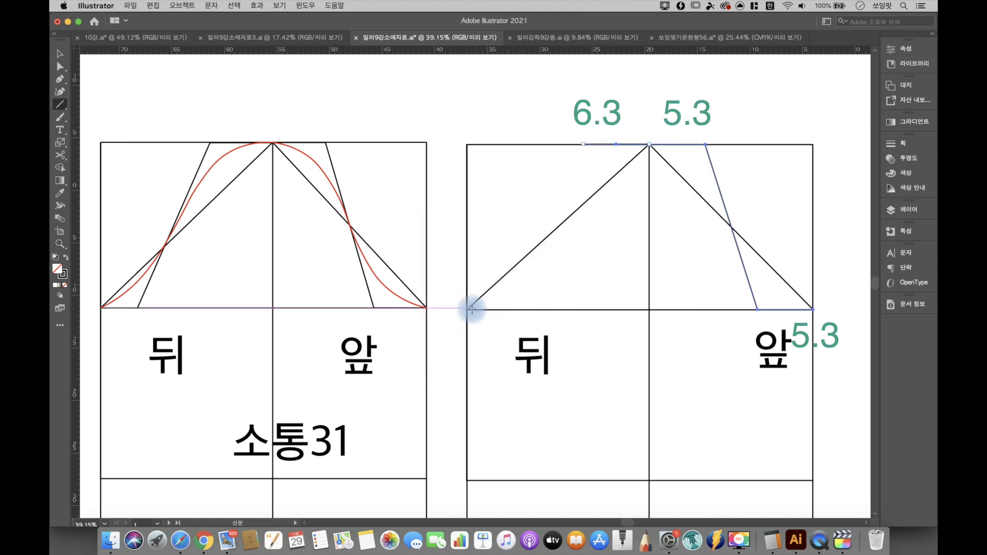
Draw a 3.5 cm guide line at 0° inward from the back end of the 33 cm draft's cap line.
{"action": "left_click", "coordinate": [543, 299]}
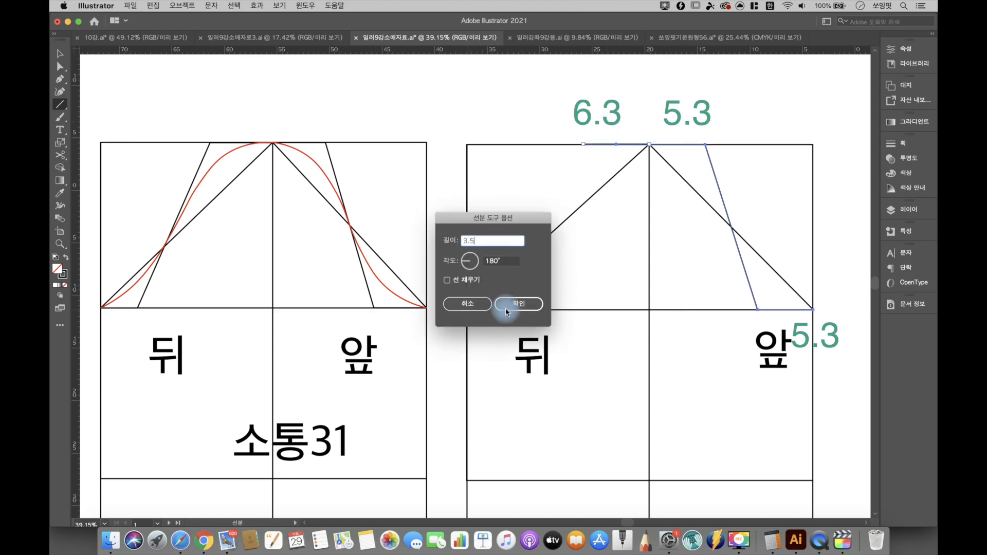
{"action": "type", "text": "3.5"}
{"action": "left_click_drag", "start_coordinate": [458, 265], "coordinate": [474, 272]}
{"action": "double_click", "coordinate": [515, 261]}
{"action": "type", "text": "0"}
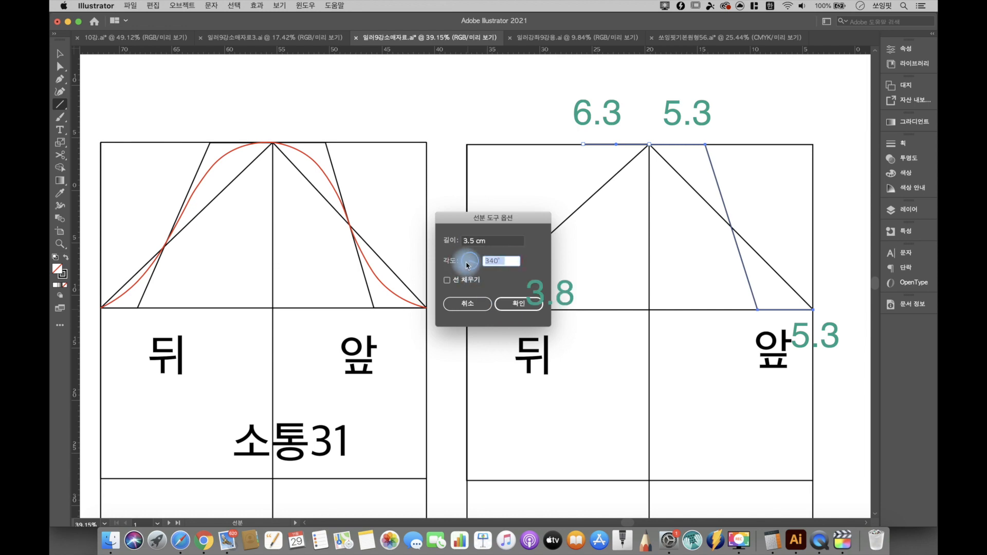
{"action": "left_click", "coordinate": [518, 303]}
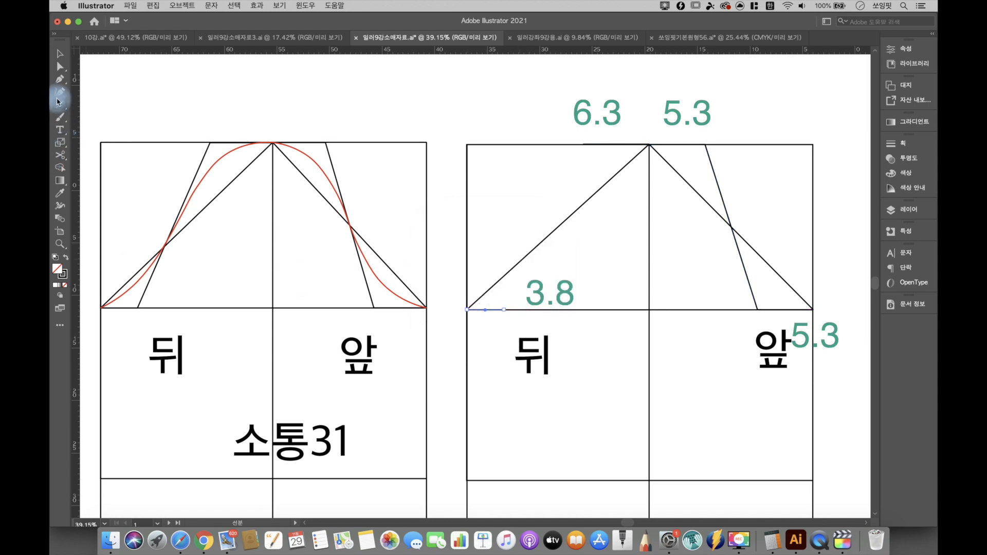
Connect the inner end of the back cap-line guide to the outer end of the 6.3 cm guide and on to the apex with the Pen tool.
{"action": "left_click", "coordinate": [504, 310]}
{"action": "left_click", "coordinate": [583, 145]}
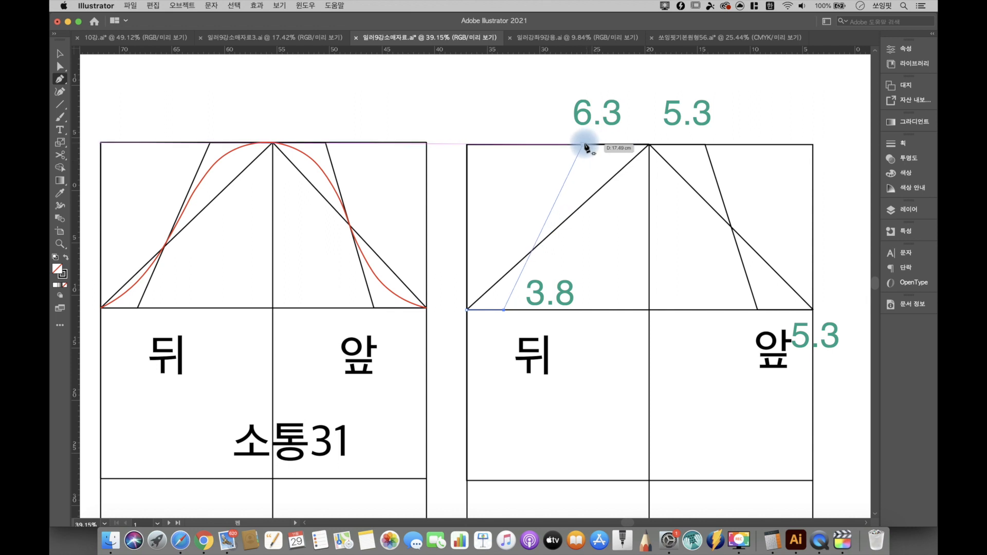
{"action": "left_click", "coordinate": [649, 144]}
Select the front and back cap-curve guide lines of the 33 cm draft and lock the selection.
{"action": "left_click", "coordinate": [60, 67]}
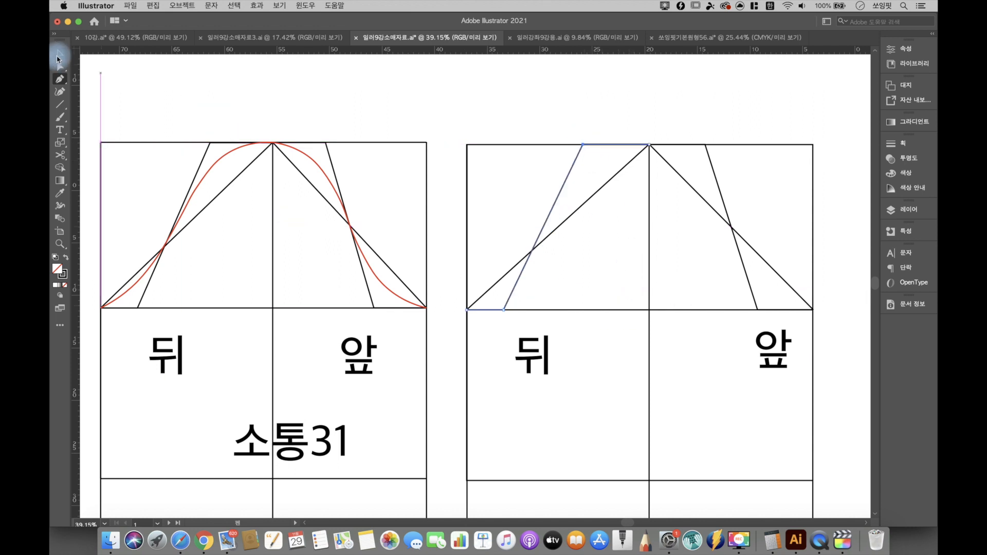
{"action": "left_click_drag", "start_coordinate": [438, 331], "coordinate": [814, 120]}
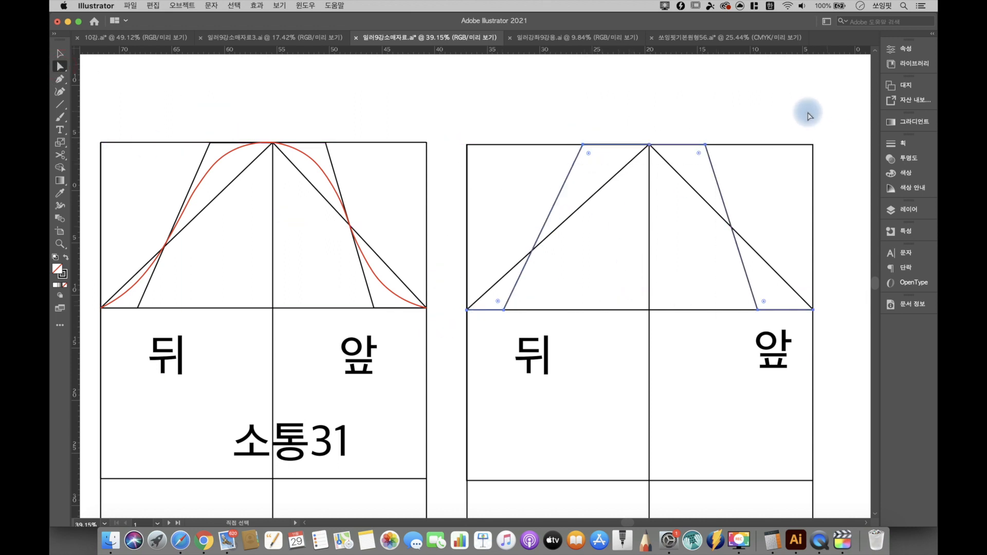
{"action": "left_click", "coordinate": [184, 5]}
{"action": "mouse_move", "coordinate": [205, 75]}
{"action": "left_click", "coordinate": [297, 74]}
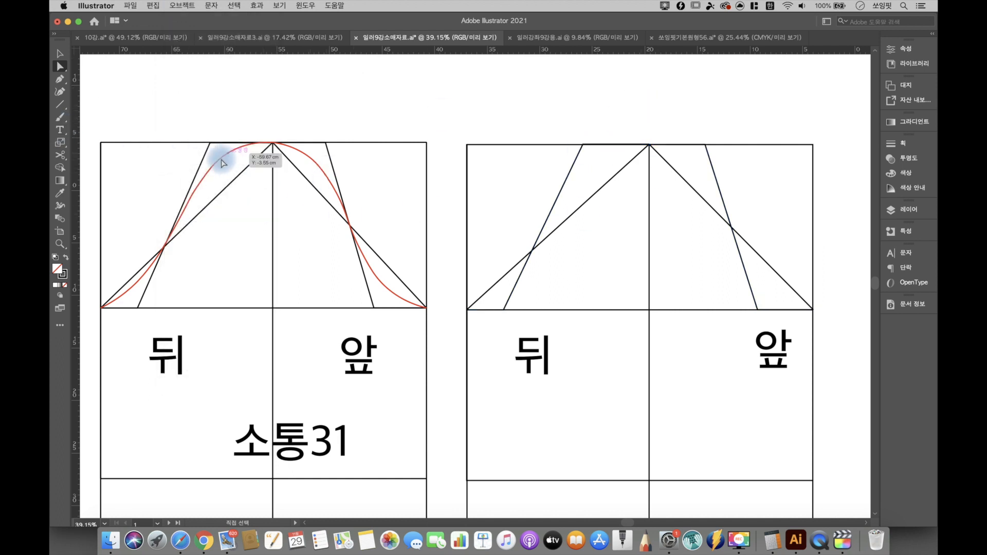
Draw a straight Pen tool line from the back end of the cap line to the cap apex on the 33 cm draft.
{"action": "left_click", "coordinate": [68, 81]}
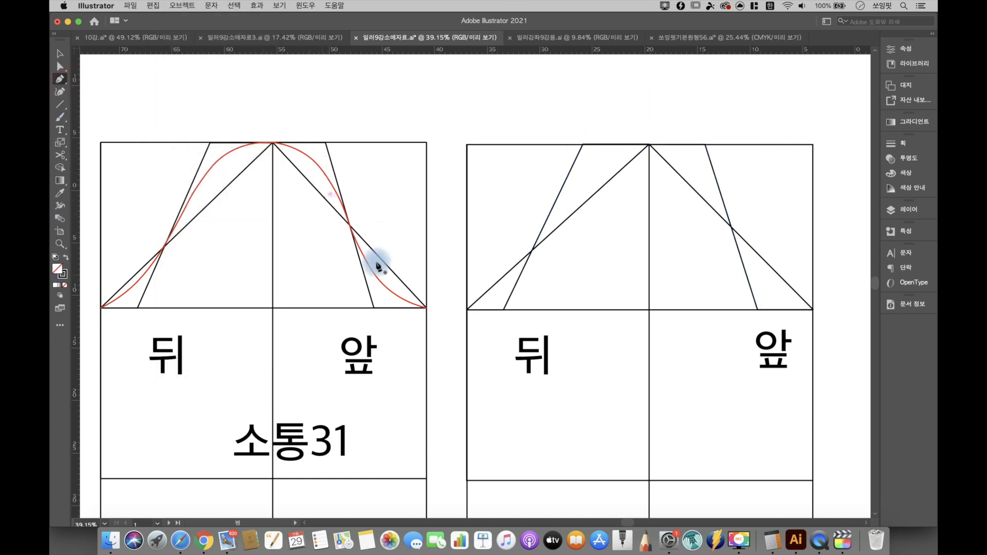
{"action": "left_click", "coordinate": [467, 309]}
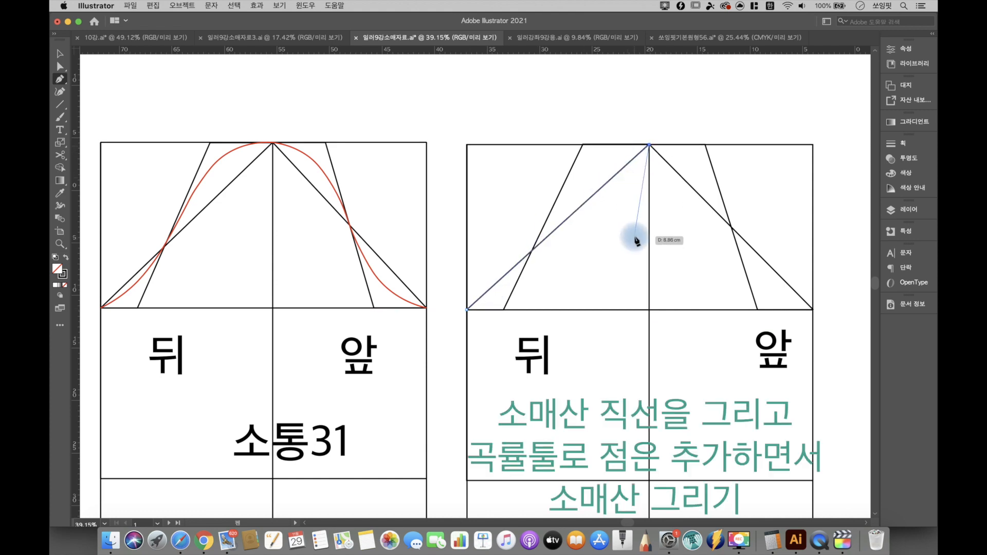
{"action": "left_click", "coordinate": [458, 247], "text": "ctrl"}
Bend the straight back cap line into the S-shaped sleeve cap curve with the Curvature tool, passing through the crossing of the guides.
{"action": "left_click", "coordinate": [65, 87]}
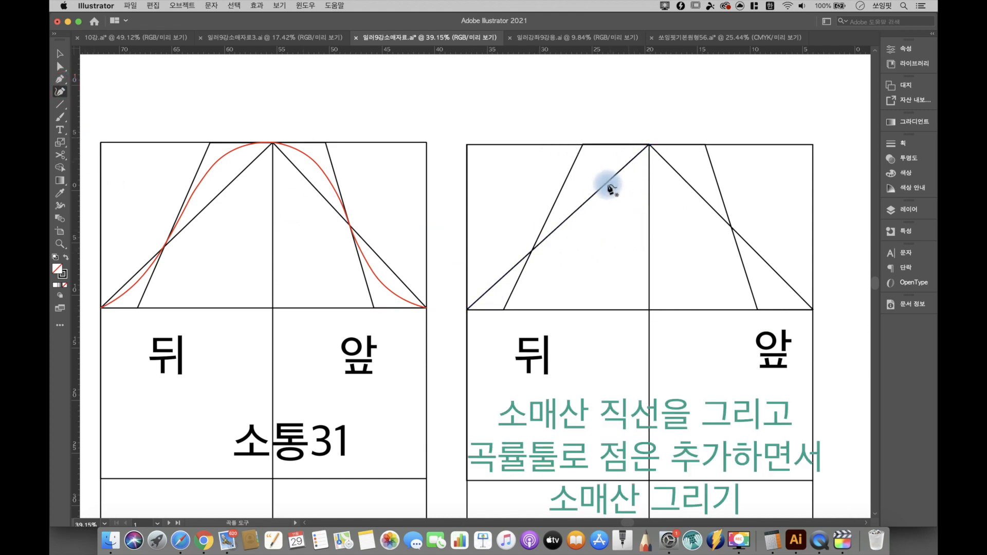
{"action": "left_click", "coordinate": [594, 157]}
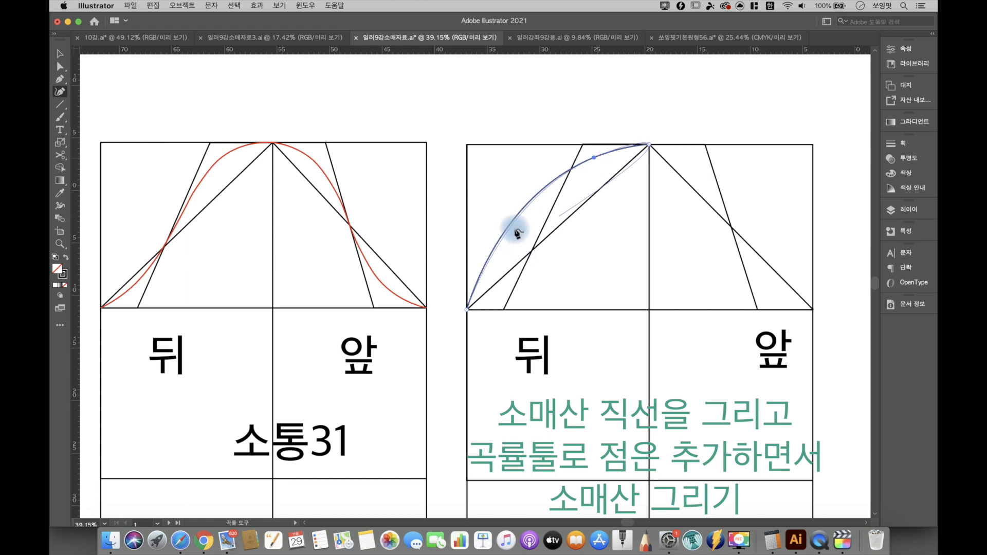
{"action": "left_click", "coordinate": [530, 252]}
{"action": "left_click", "coordinate": [499, 291]}
{"action": "left_click", "coordinate": [568, 186]}
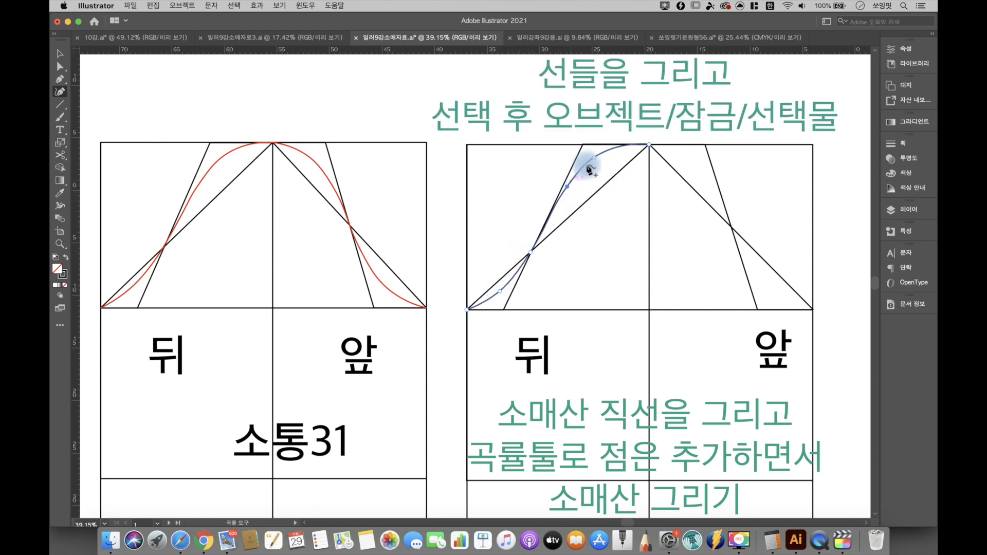
{"action": "left_click", "coordinate": [566, 188]}
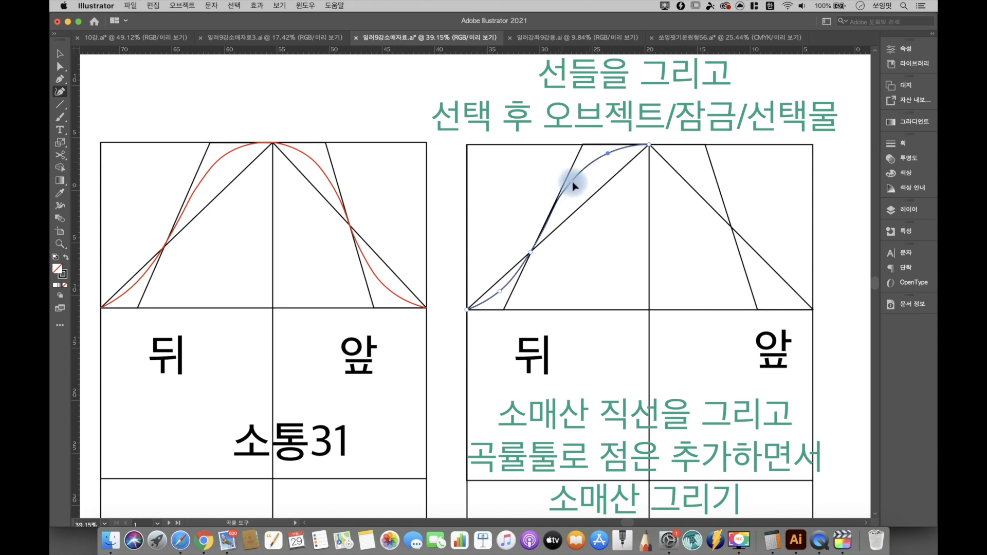
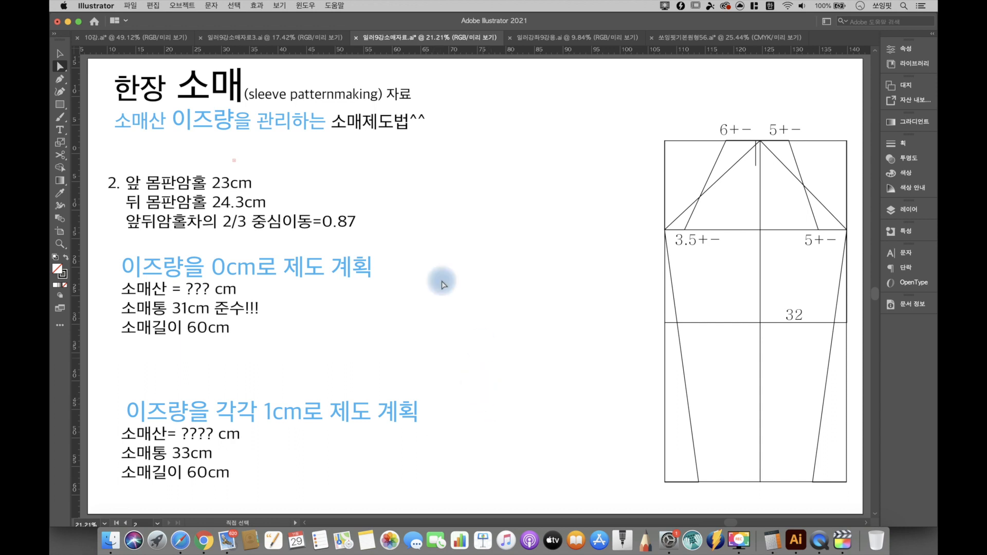
Create a 31 × 60 cm rectangle between the notes and the reference sleeve diagram, level with the diagram's upper edge.
{"action": "left_click", "coordinate": [60, 105]}
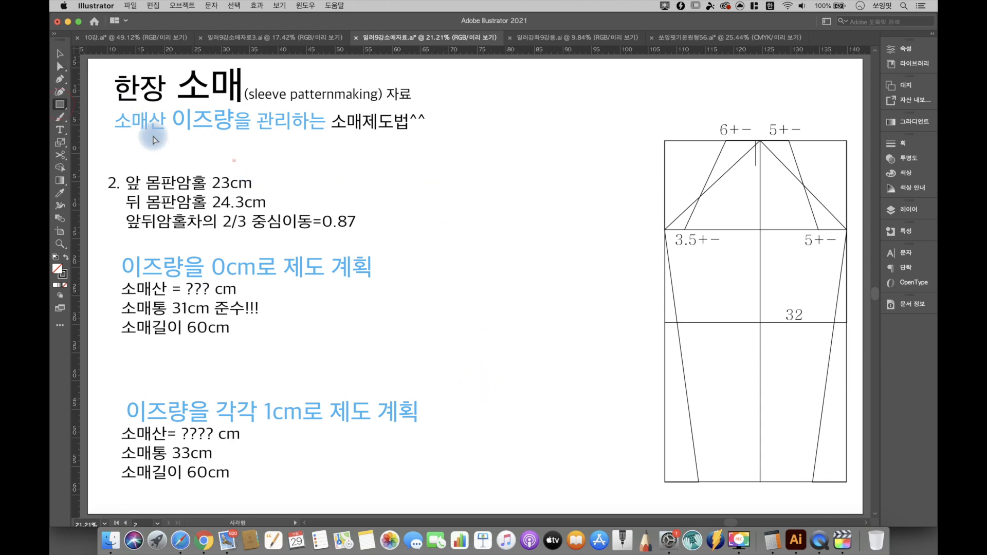
{"action": "left_click", "coordinate": [439, 141]}
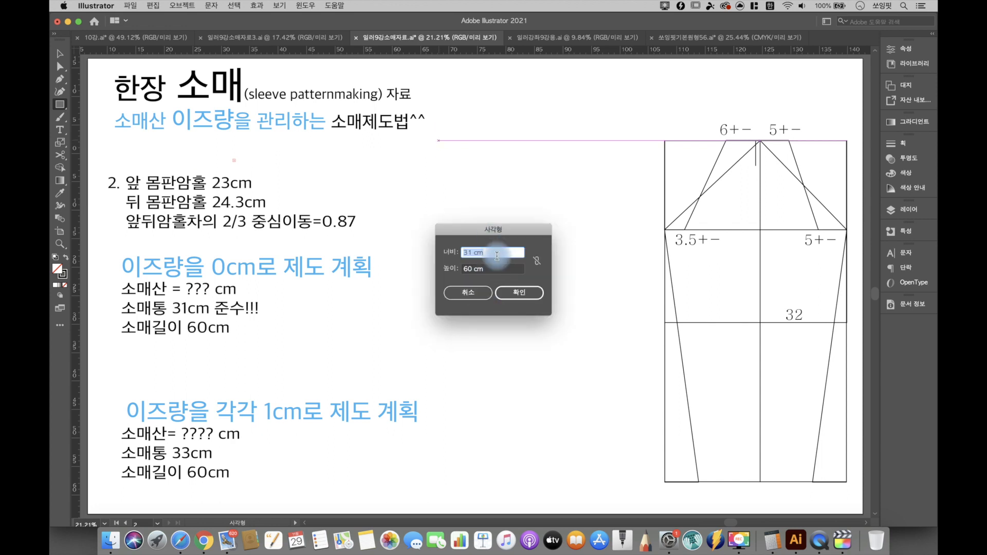
{"action": "left_click", "coordinate": [527, 299]}
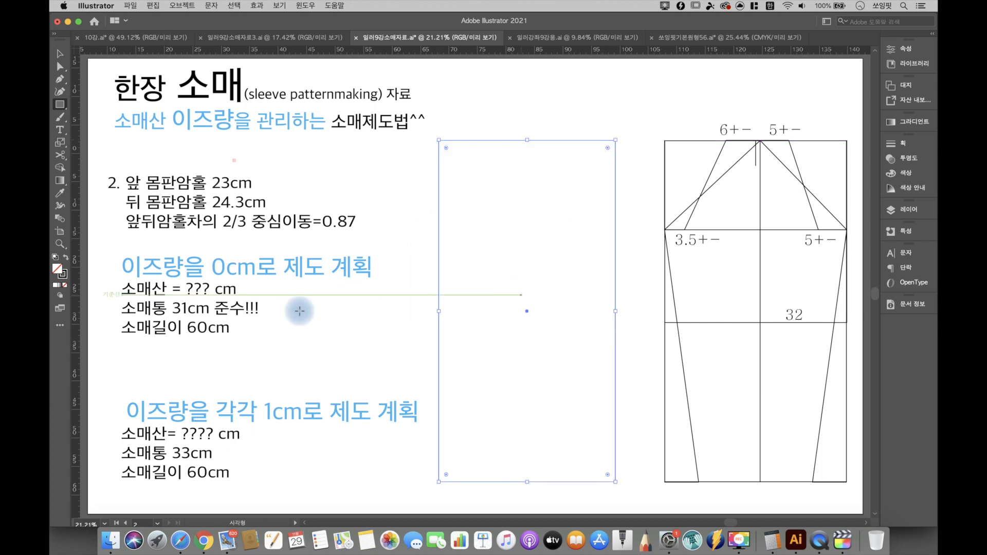
Set the stroke weight of the new sleeve rectangle to 3 pt and deselect it.
{"action": "left_click", "coordinate": [68, 276]}
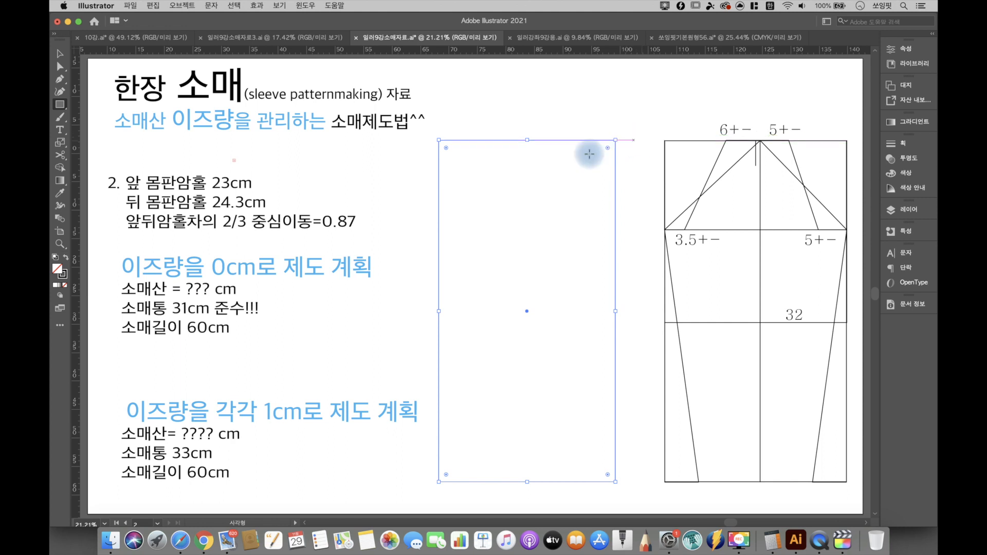
{"action": "left_click", "coordinate": [893, 145]}
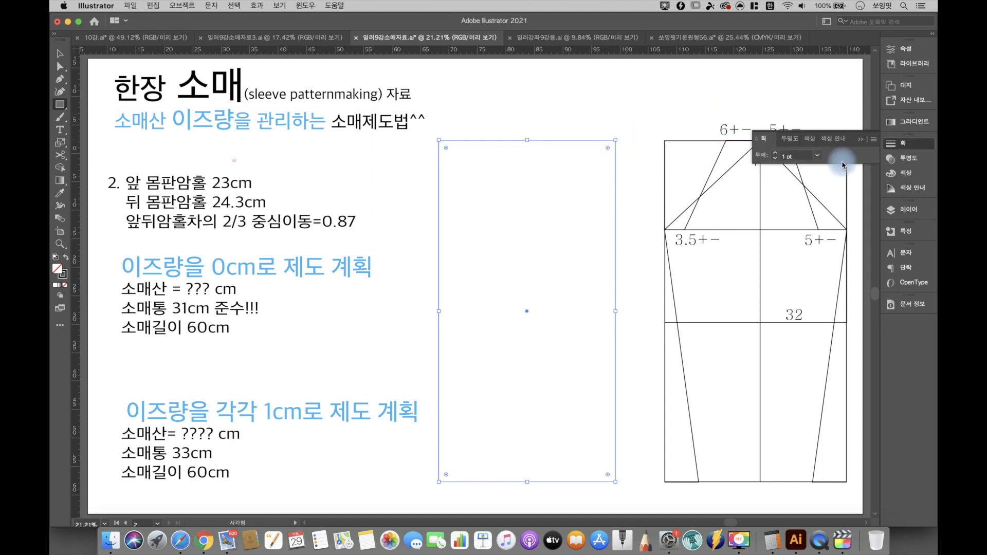
{"action": "left_click", "coordinate": [817, 156]}
{"action": "left_click", "coordinate": [831, 223]}
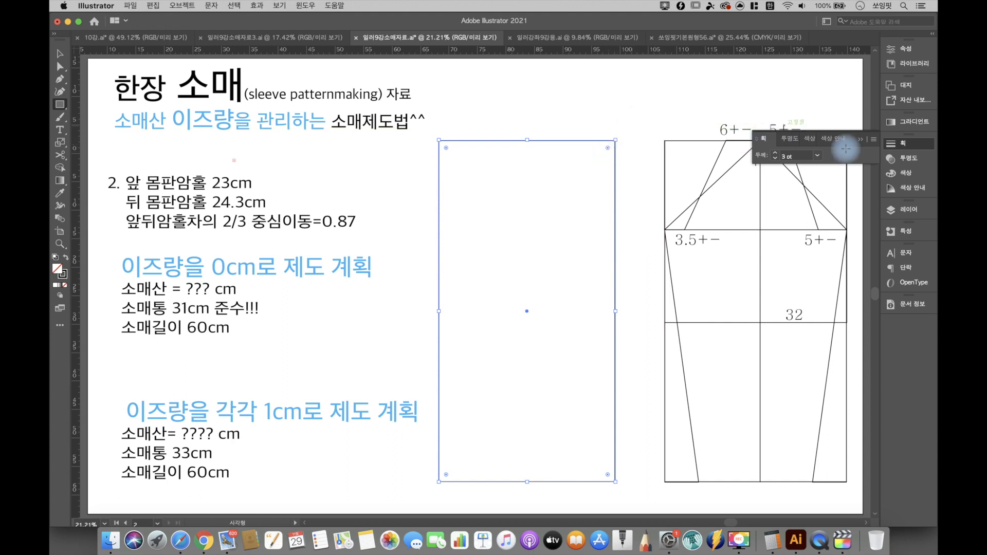
{"action": "left_click", "coordinate": [859, 141]}
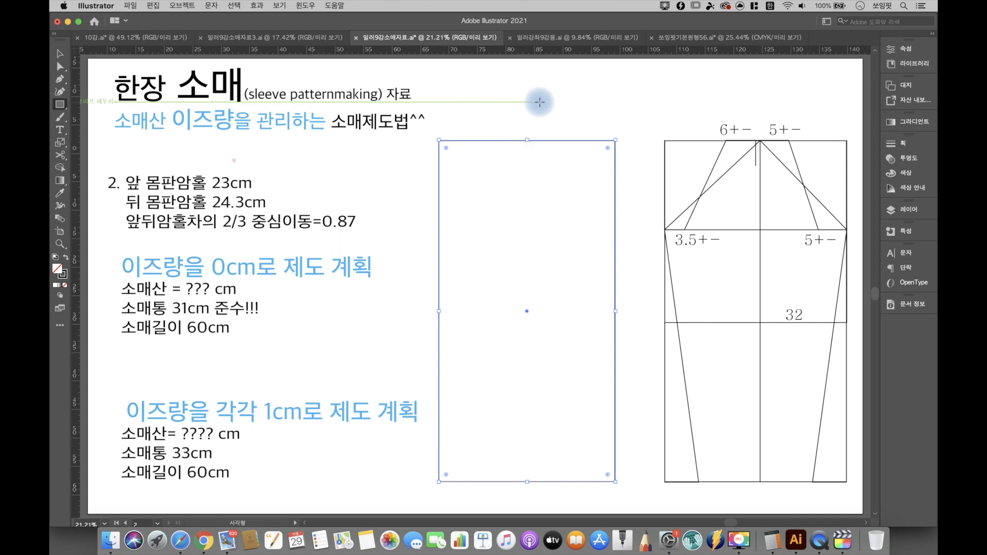
{"action": "key", "text": "a"}
{"action": "left_click", "coordinate": [618, 106]}
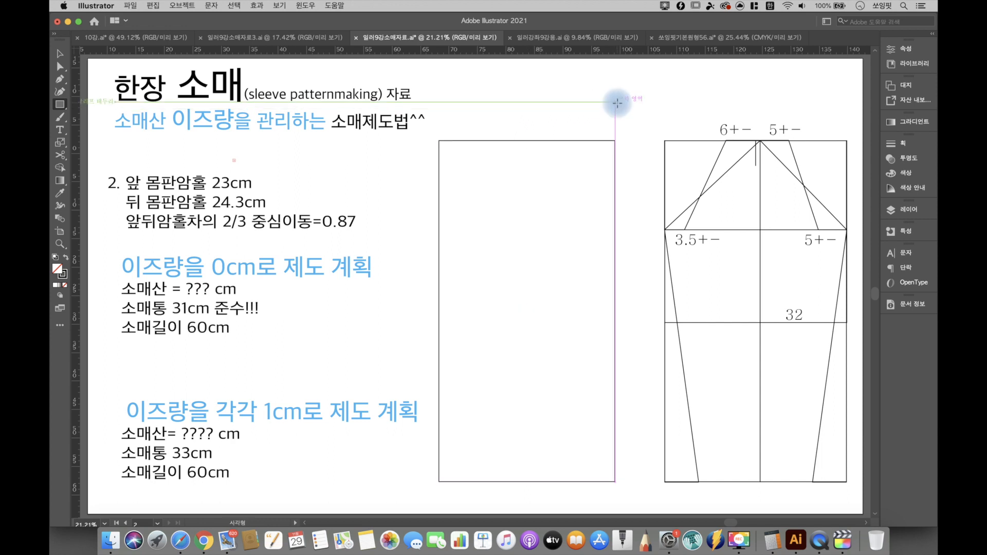
{"action": "key", "text": "m"}
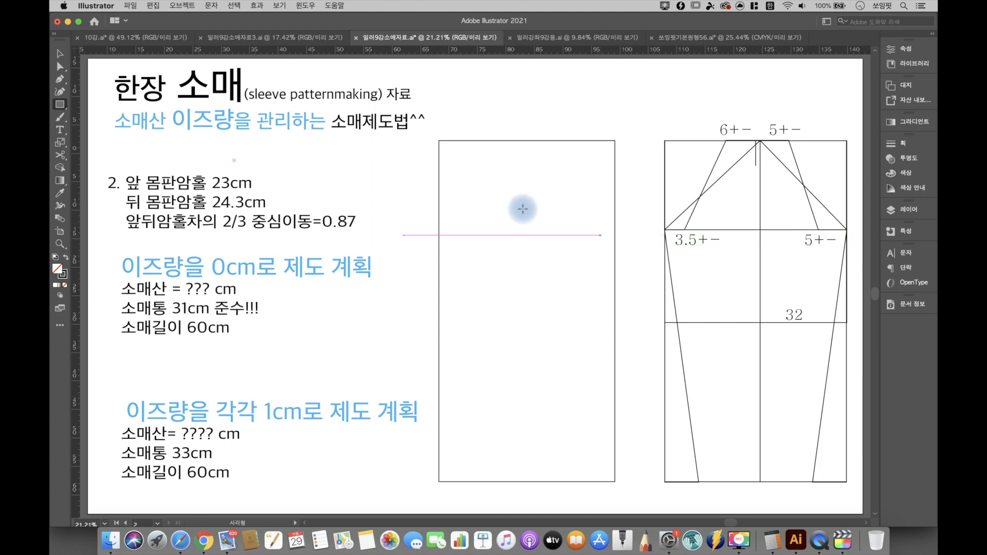
{"action": "left_click", "coordinate": [60, 66]}
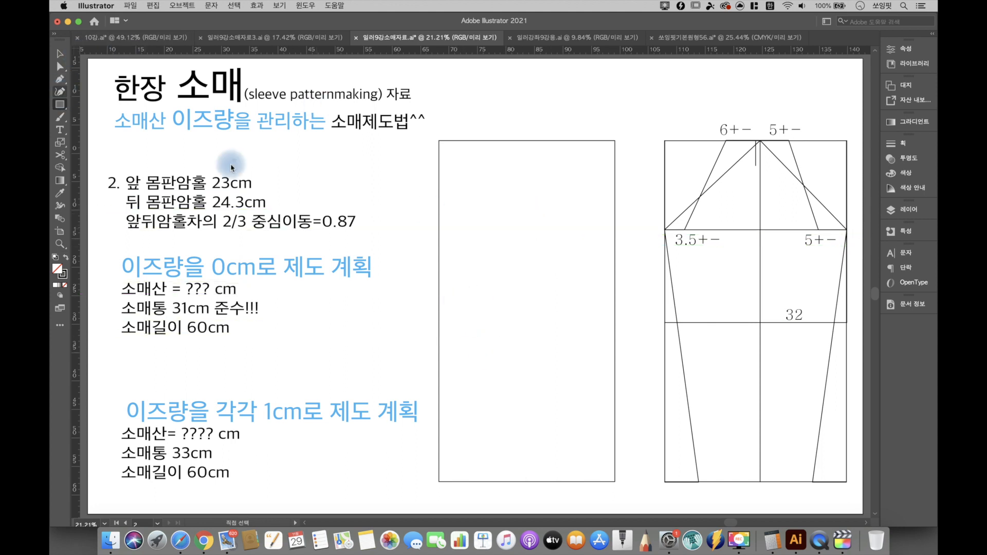
{"action": "key", "text": "m"}
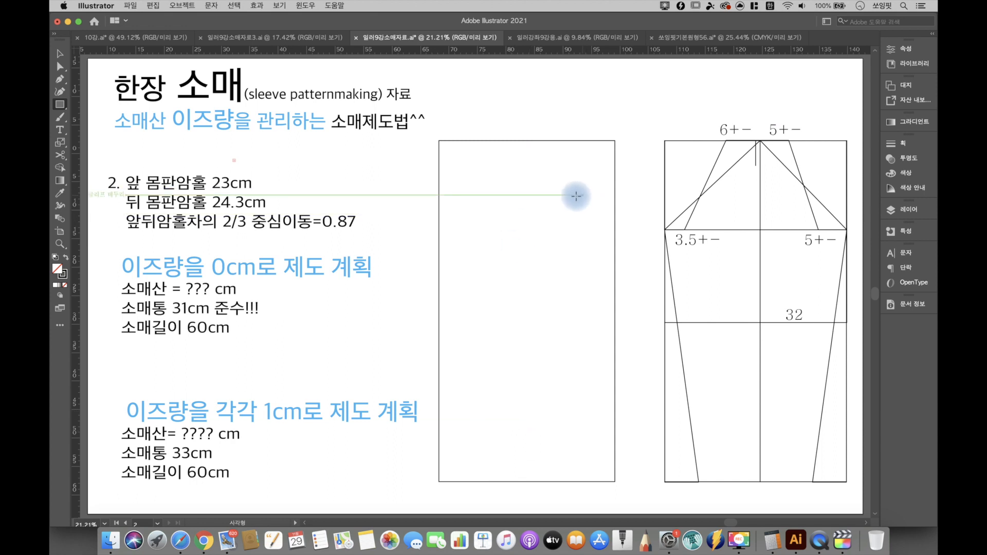
{"action": "left_click", "coordinate": [60, 72]}
Draw a 32 cm line at 270° from the top-left corner of the sleeve rectangle with the Line Segment tool.
{"action": "left_click_drag", "start_coordinate": [61, 104], "coordinate": [93, 142]}
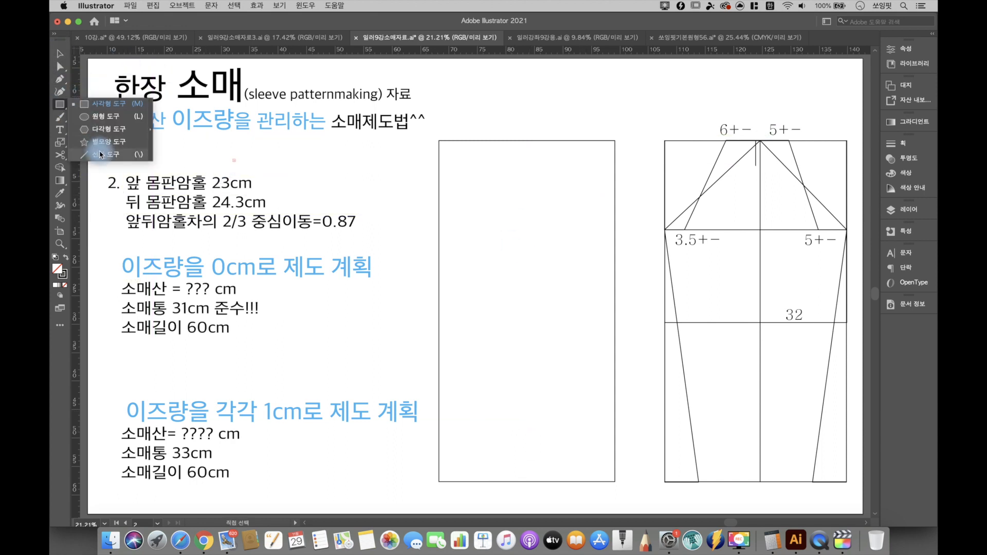
{"action": "left_click", "coordinate": [439, 140]}
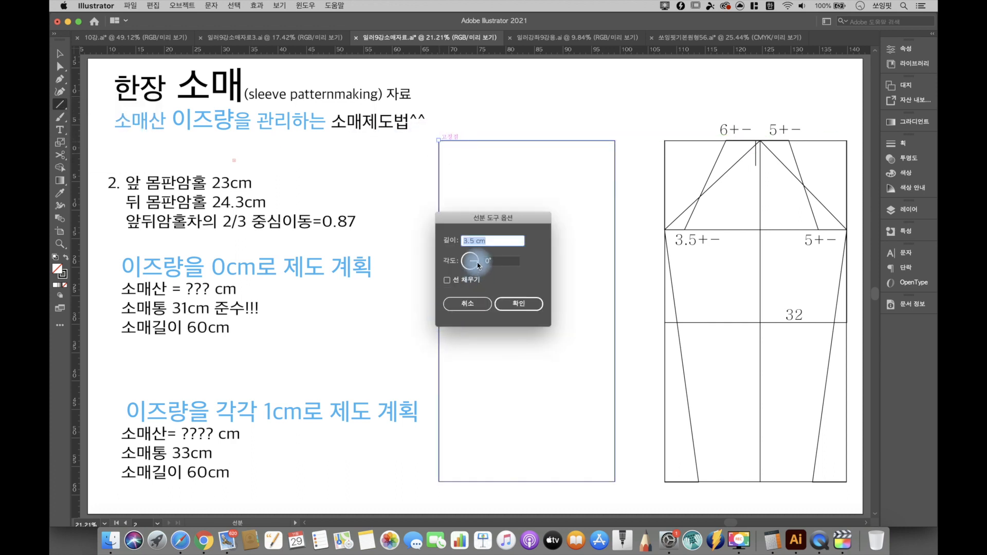
{"action": "key", "text": "Tab"}
{"action": "left_click", "coordinate": [499, 261]}
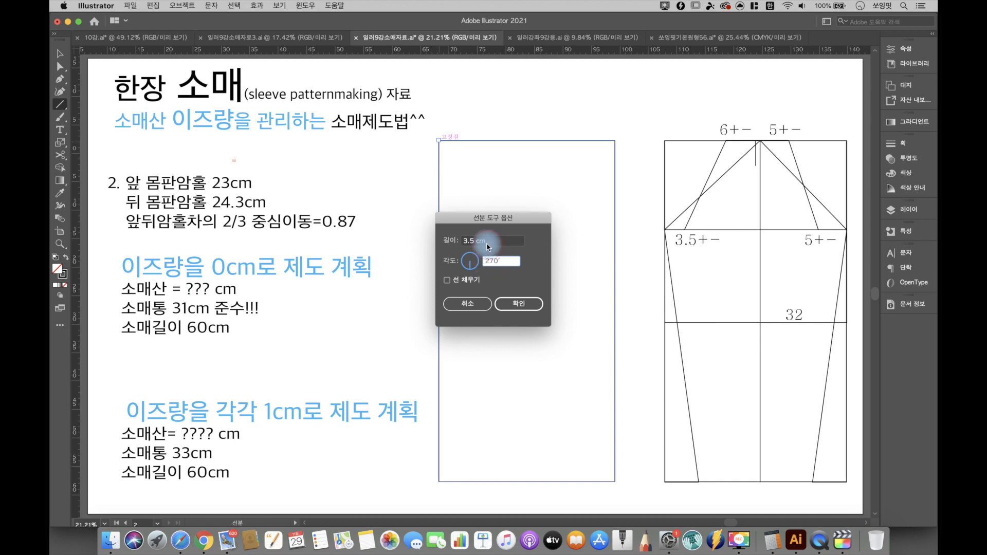
{"action": "left_click", "coordinate": [486, 242]}
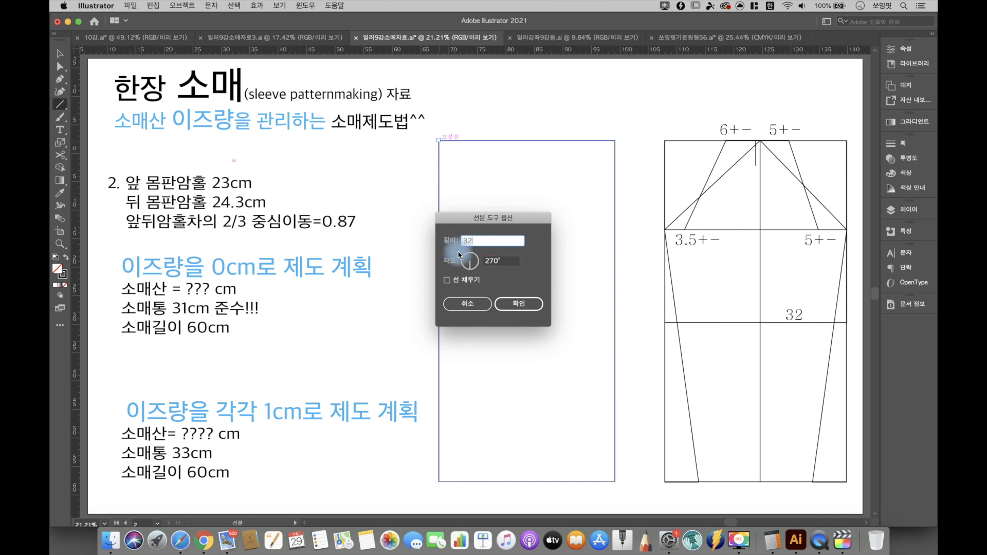
{"action": "left_click", "coordinate": [519, 304]}
Draw a horizontal elbow line from the lower end of the 32 cm line to the rectangle's opposite edge with the Pen tool.
{"action": "left_click", "coordinate": [60, 78]}
{"action": "left_click", "coordinate": [439, 323]}
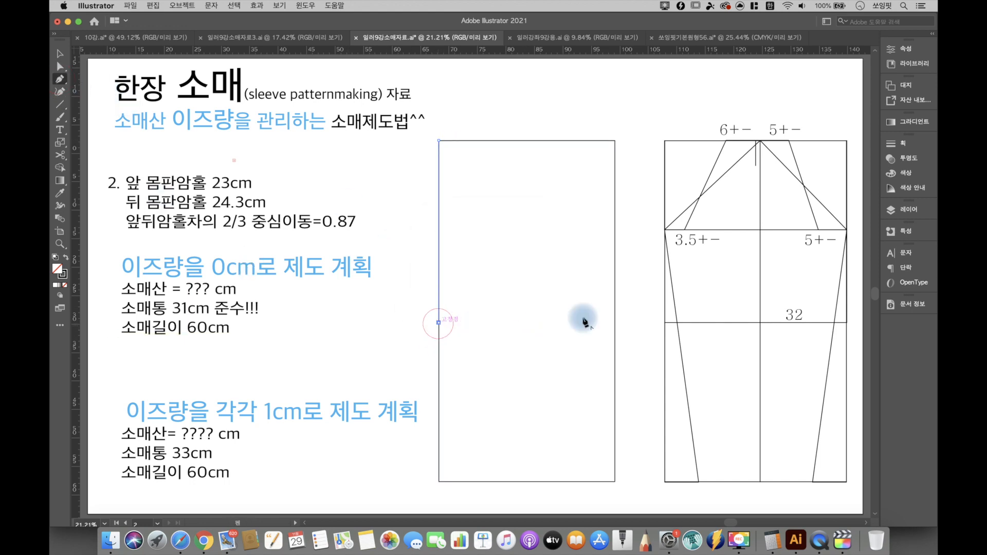
{"action": "left_click", "coordinate": [615, 324]}
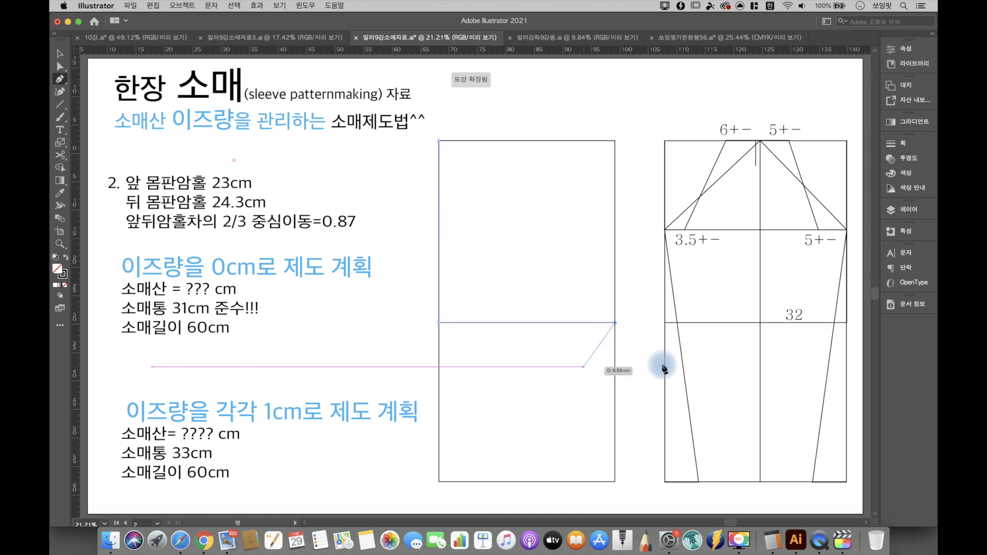
{"action": "key", "text": "ctrl"}
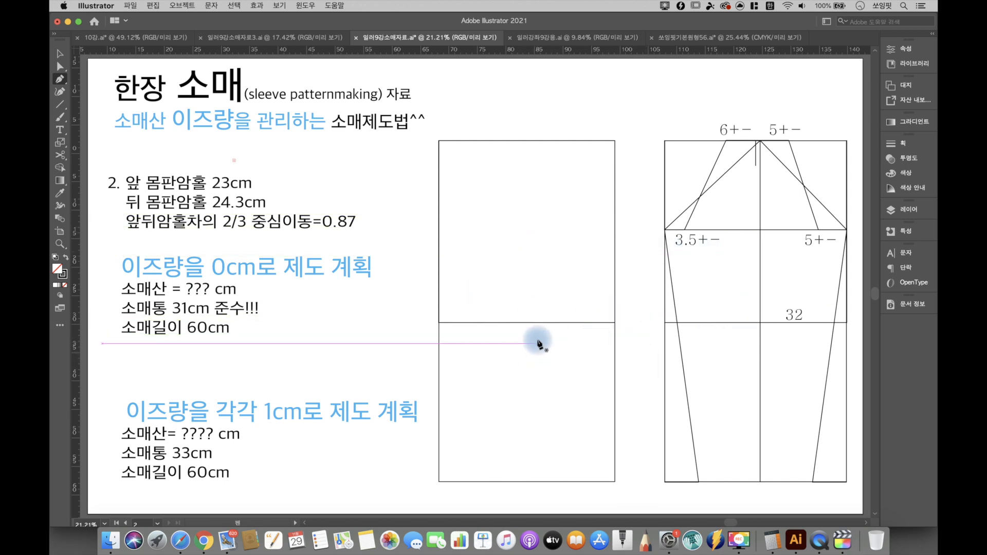
Draw a vertical centre line through the sleeve rectangle from the upper edge's midpoint to the lower edge with the Pen tool.
{"action": "left_click", "coordinate": [527, 140]}
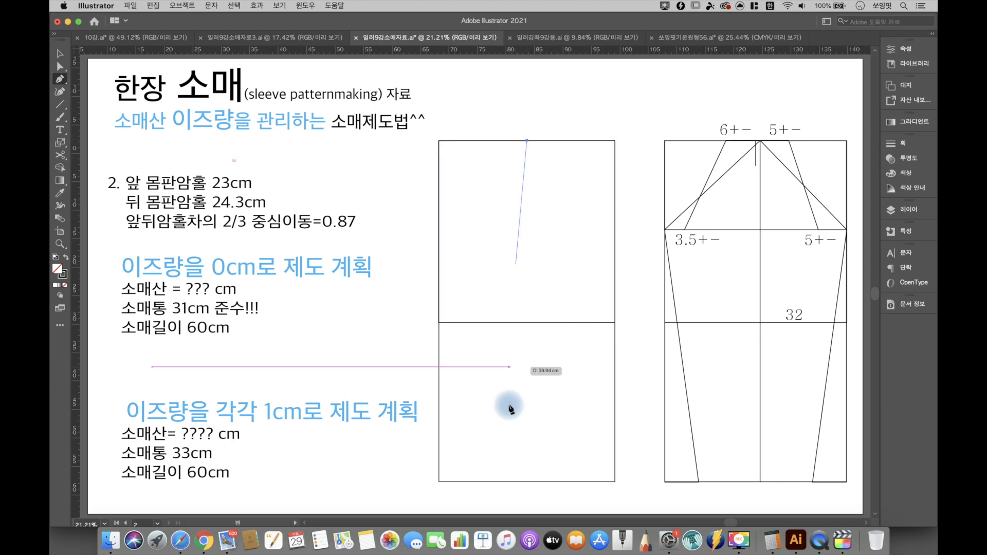
{"action": "left_click", "coordinate": [527, 483]}
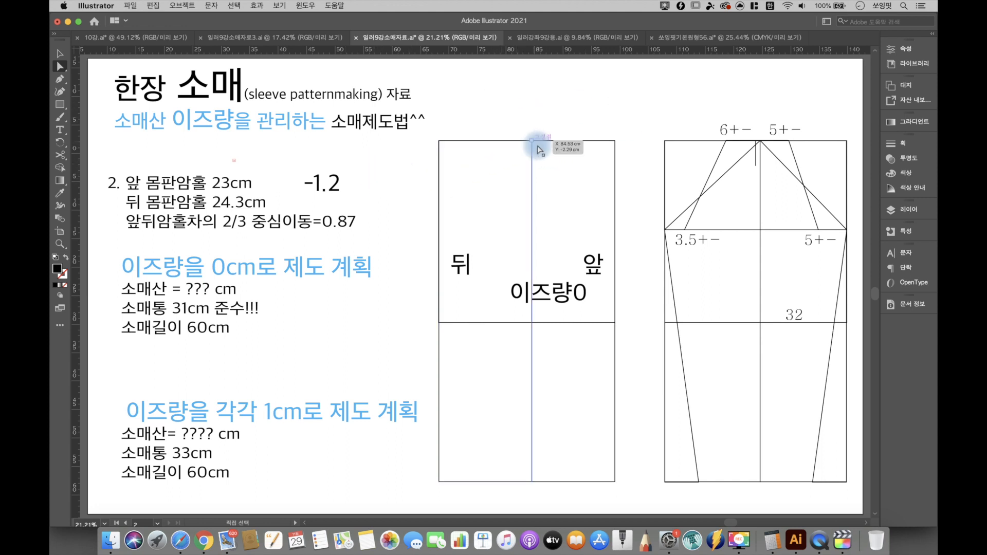
Create an unfilled 21.8 × 2 cm rectangle with a black stroke and place its top-left corner on the centre line's upper end.
{"action": "left_click", "coordinate": [60, 106]}
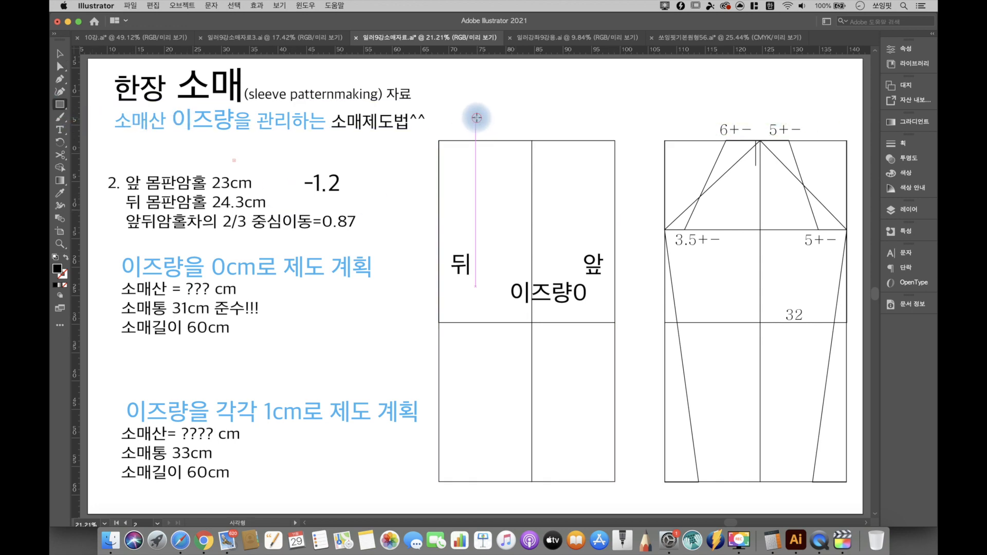
{"action": "left_click", "coordinate": [476, 118]}
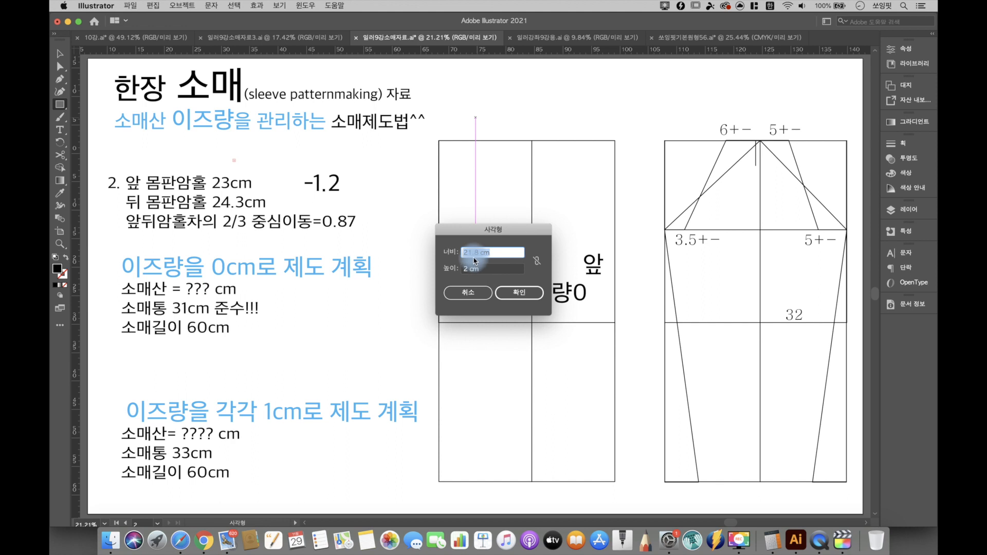
{"action": "left_click", "coordinate": [509, 292]}
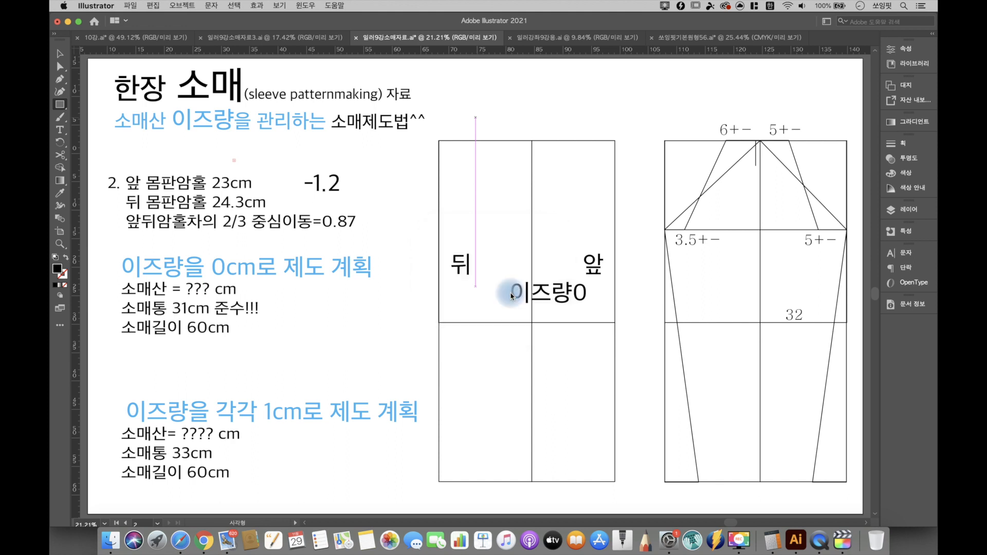
{"action": "left_click", "coordinate": [55, 257]}
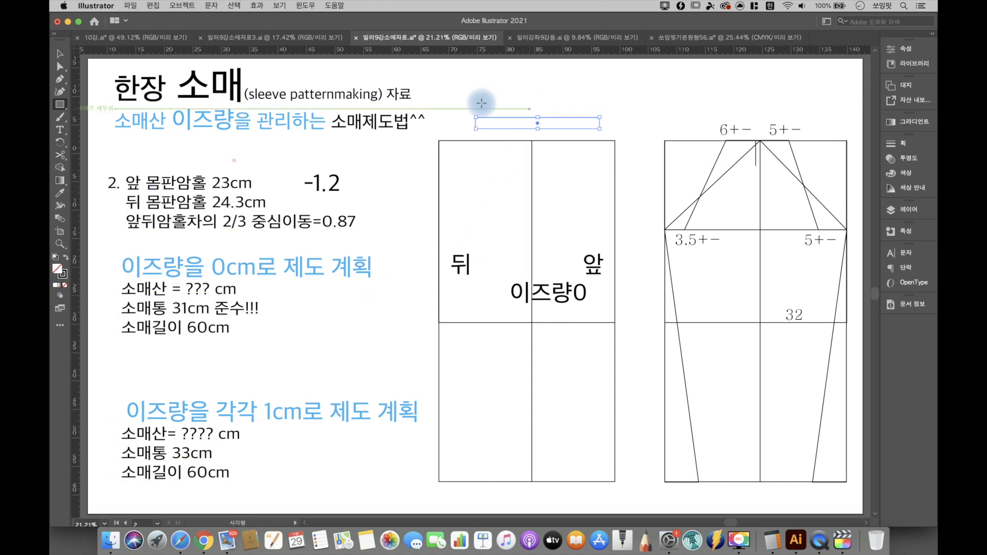
{"action": "left_click", "coordinate": [59, 54]}
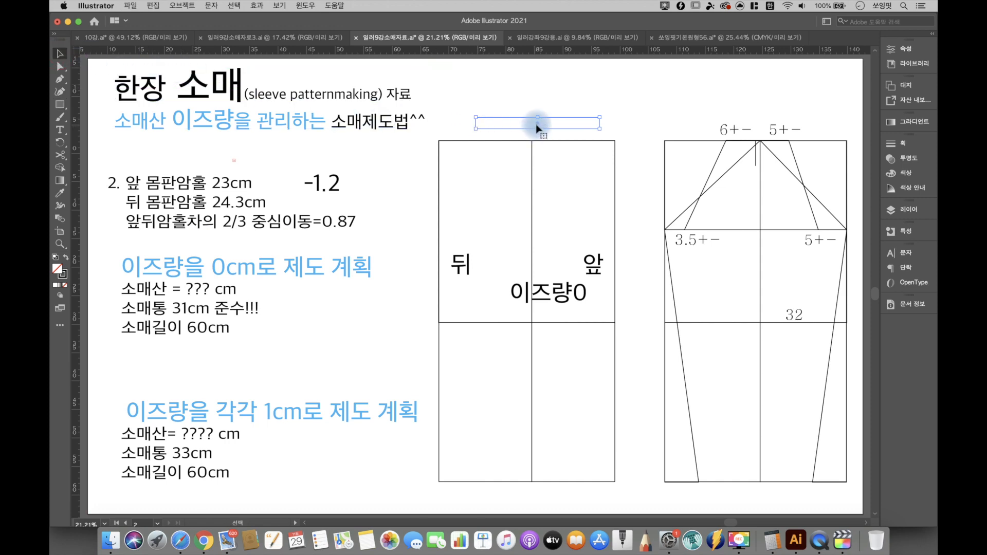
{"action": "left_click_drag", "start_coordinate": [537, 124], "coordinate": [595, 149]}
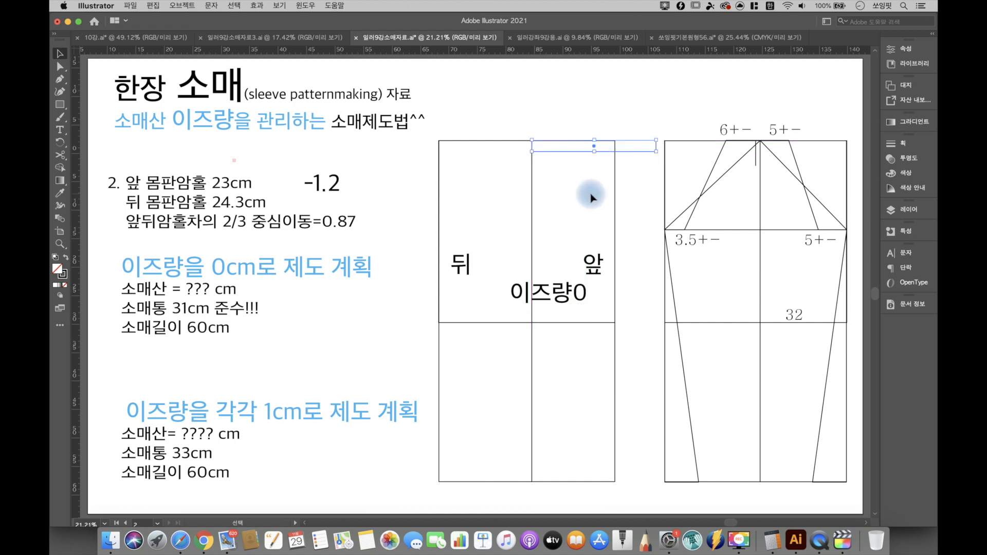
Rotate the narrow rectangle about the centre line's upper end until its far corner meets the front edge, and deselect it.
{"action": "left_click", "coordinate": [60, 146]}
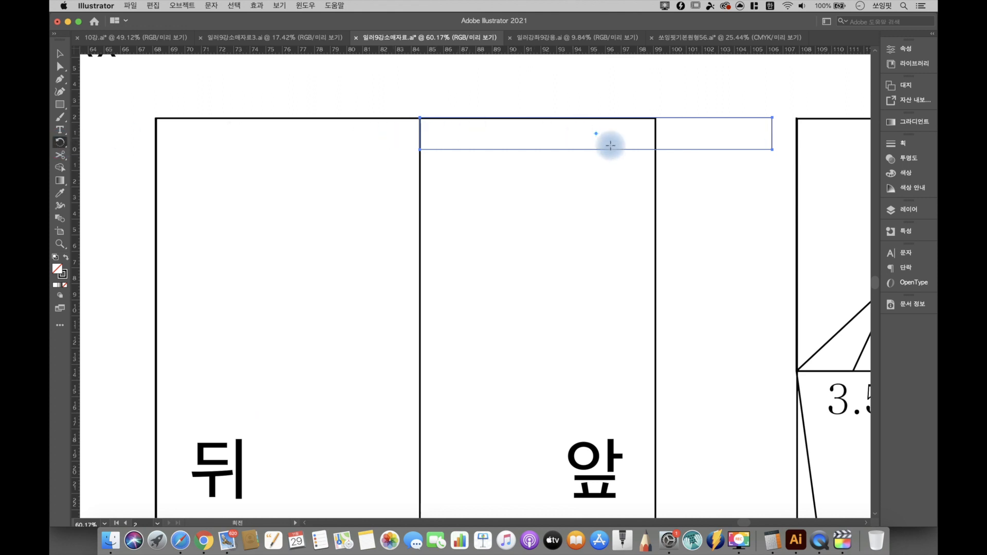
{"action": "left_click", "coordinate": [422, 118]}
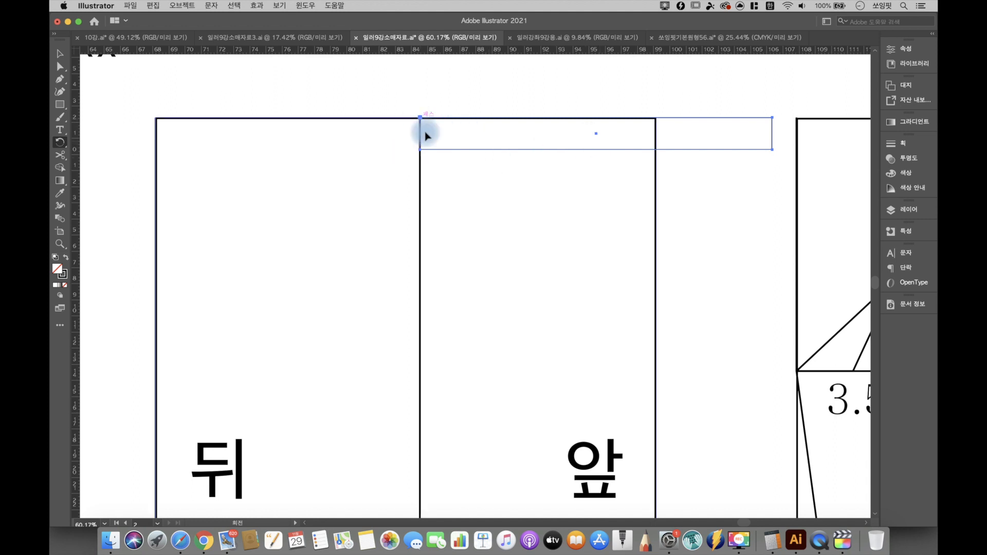
{"action": "left_click_drag", "start_coordinate": [775, 119], "coordinate": [661, 390]}
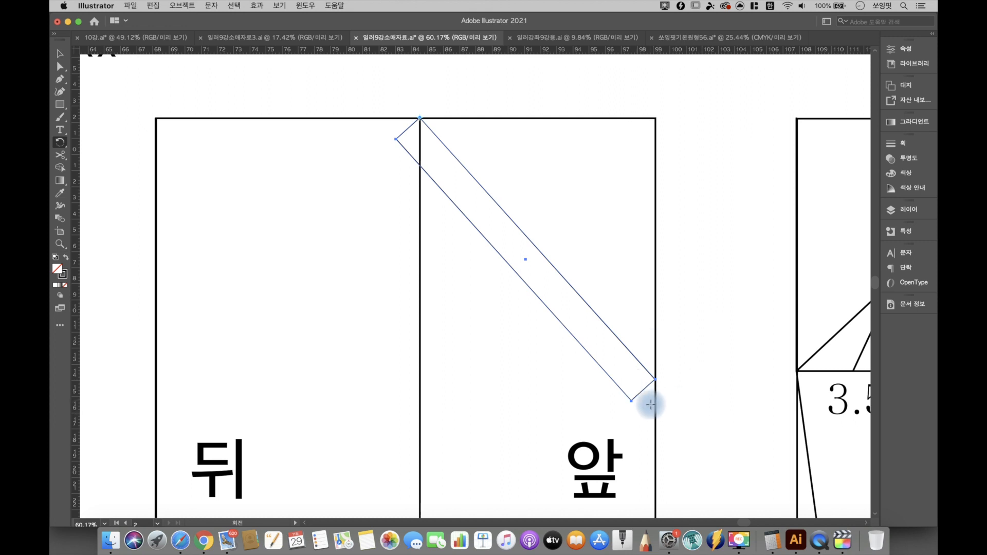
{"action": "key", "text": "a"}
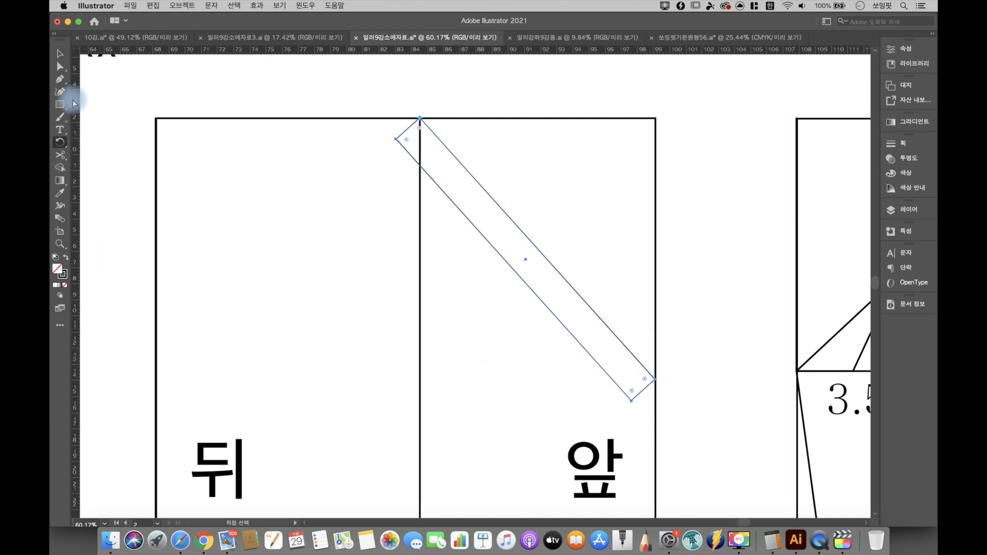
{"action": "left_click", "coordinate": [60, 68]}
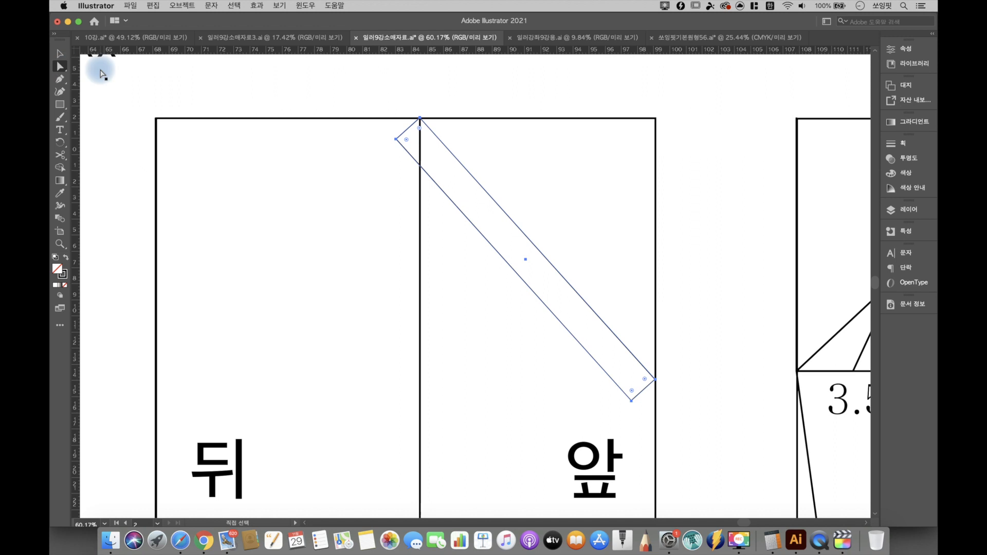
{"action": "left_click", "coordinate": [708, 180]}
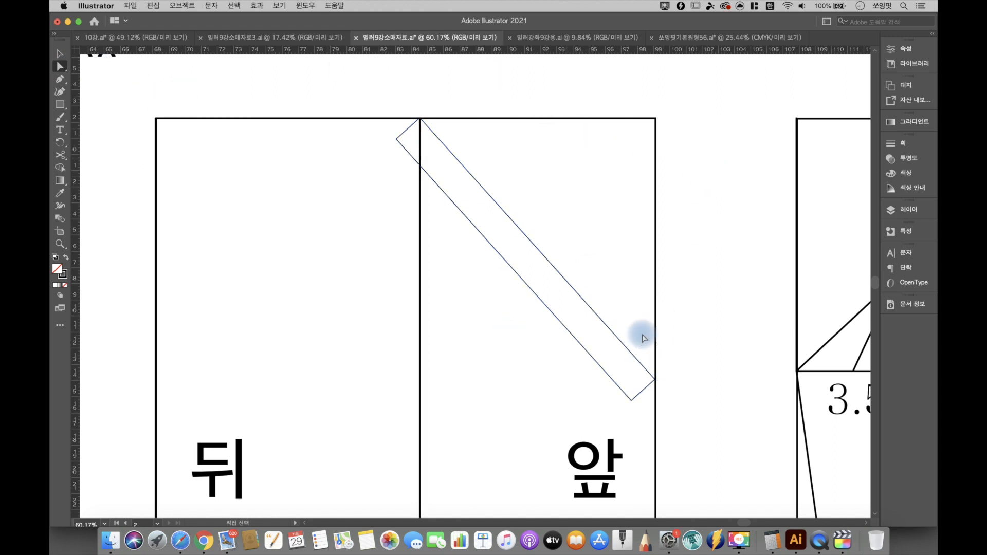
Draw a horizontal cap line across the draft from the rotated rectangle's corner on the front edge, and delete that narrow rectangle.
{"action": "left_click", "coordinate": [60, 79]}
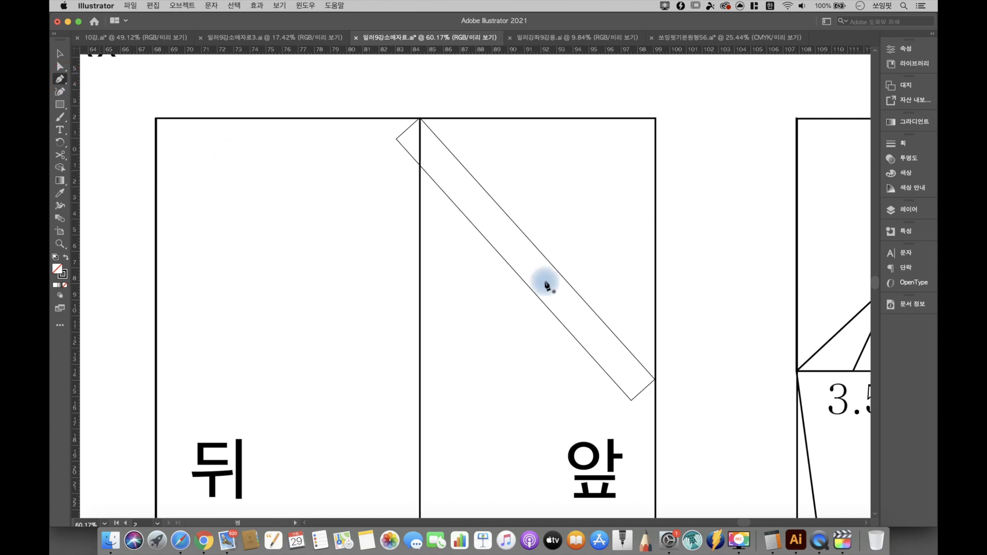
{"action": "left_click", "coordinate": [655, 379]}
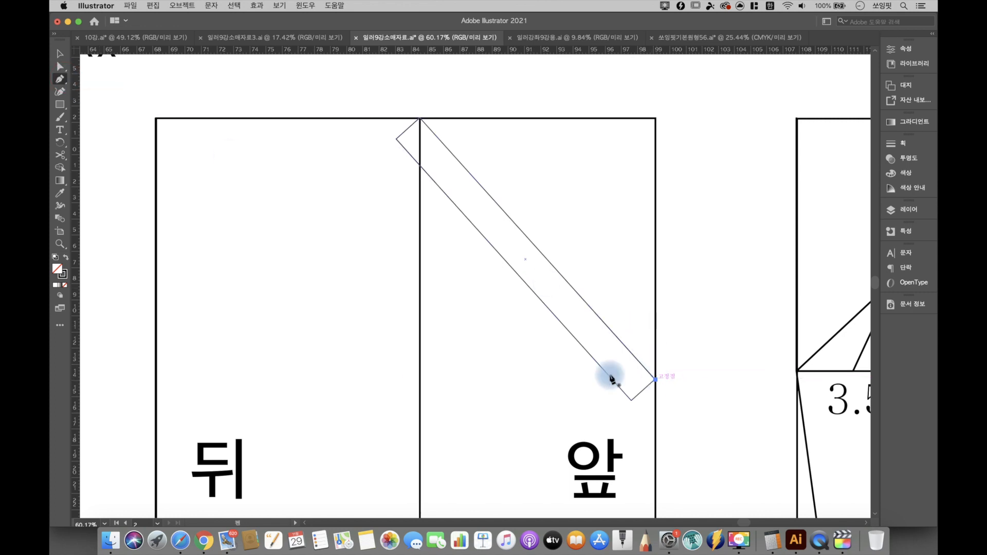
{"action": "left_click", "coordinate": [157, 380]}
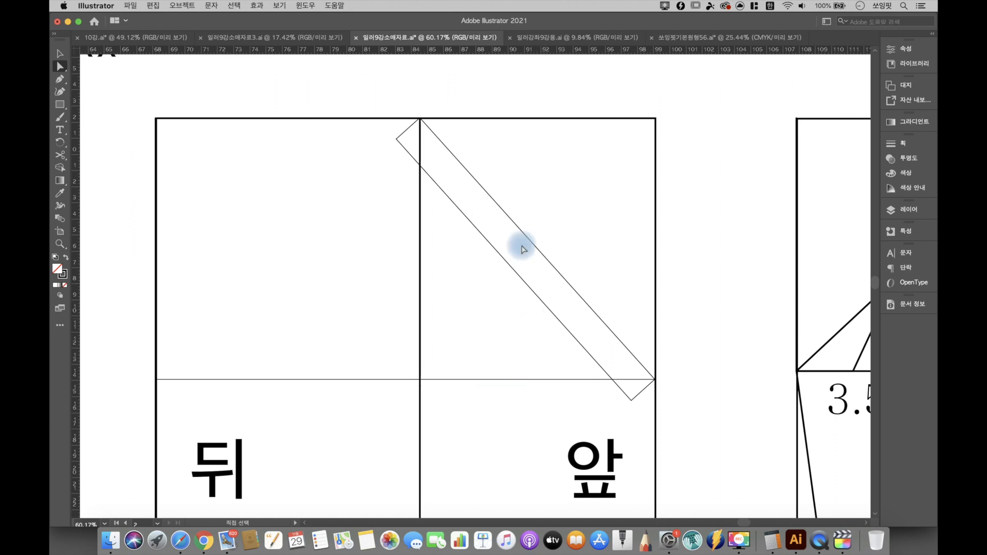
{"action": "left_click_drag", "start_coordinate": [497, 308], "coordinate": [561, 233]}
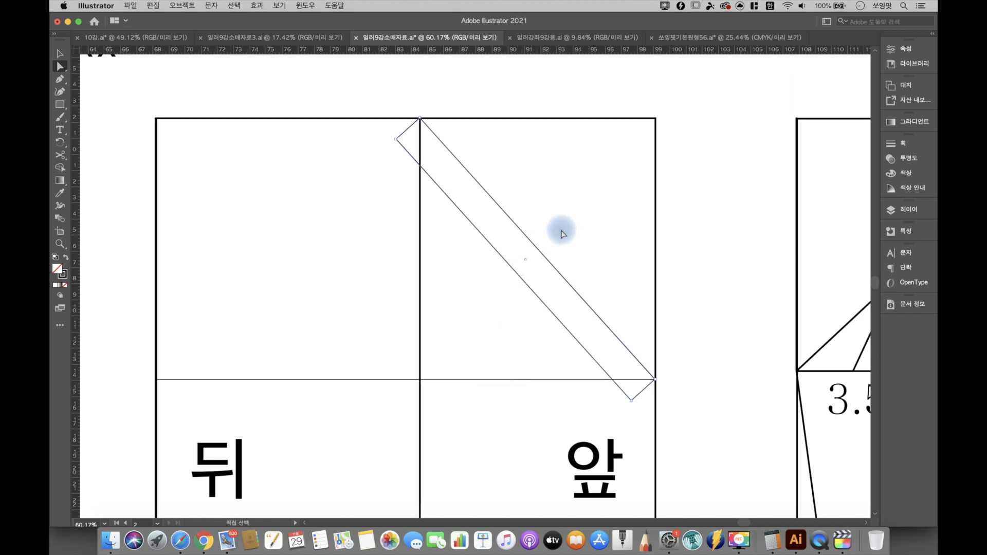
{"action": "key", "text": "BackSpace"}
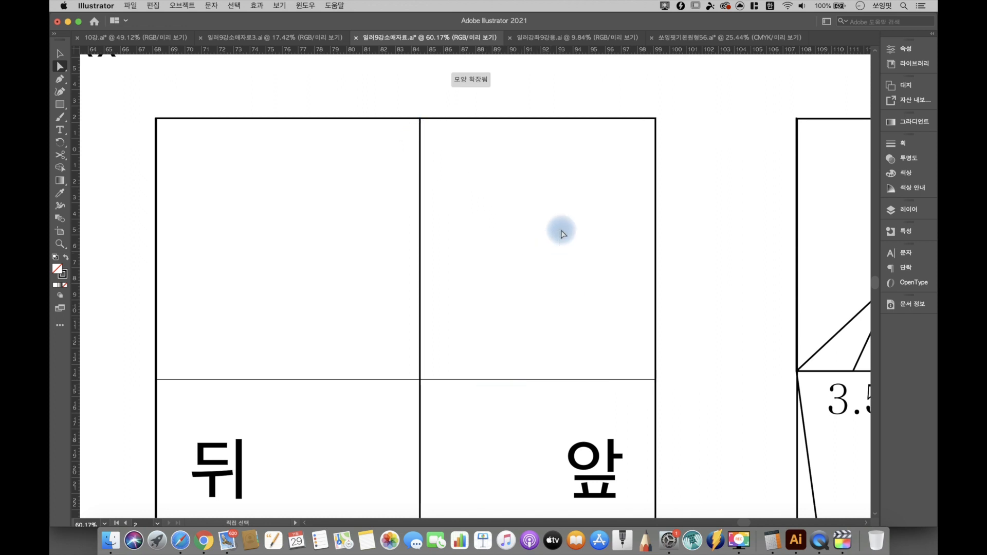
Lock the whole sleeve draft, including its frame, construction lines and the 뒤, 앞 and 이즈량0 labels.
{"action": "key", "text": "super+0"}
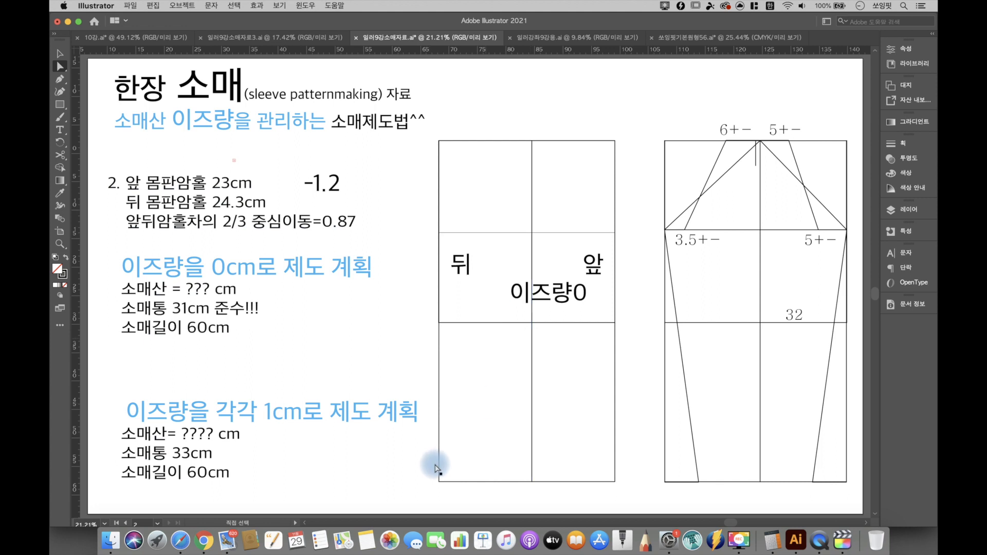
{"action": "left_click_drag", "start_coordinate": [431, 491], "coordinate": [619, 135]}
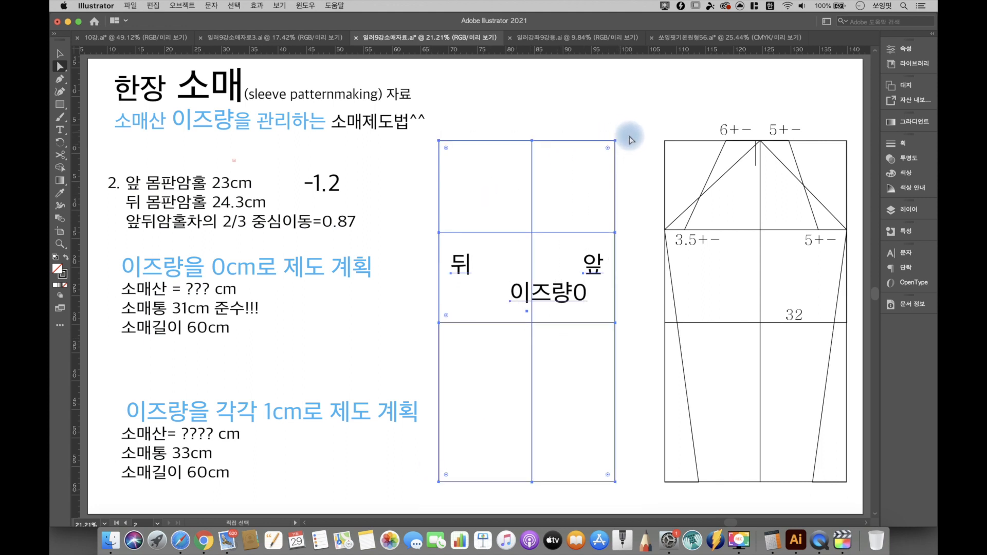
{"action": "left_click", "coordinate": [188, 6]}
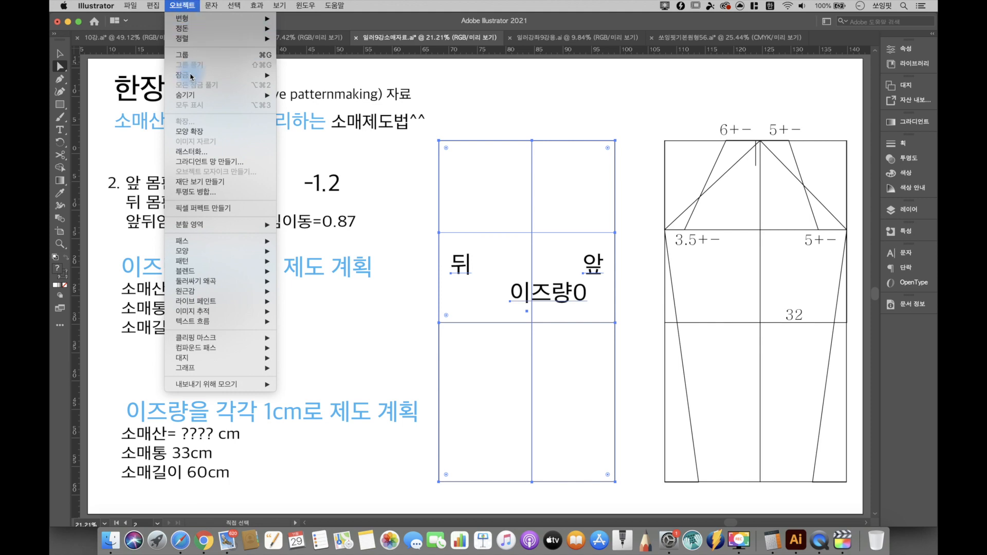
{"action": "mouse_move", "coordinate": [191, 78]}
{"action": "left_click", "coordinate": [304, 77]}
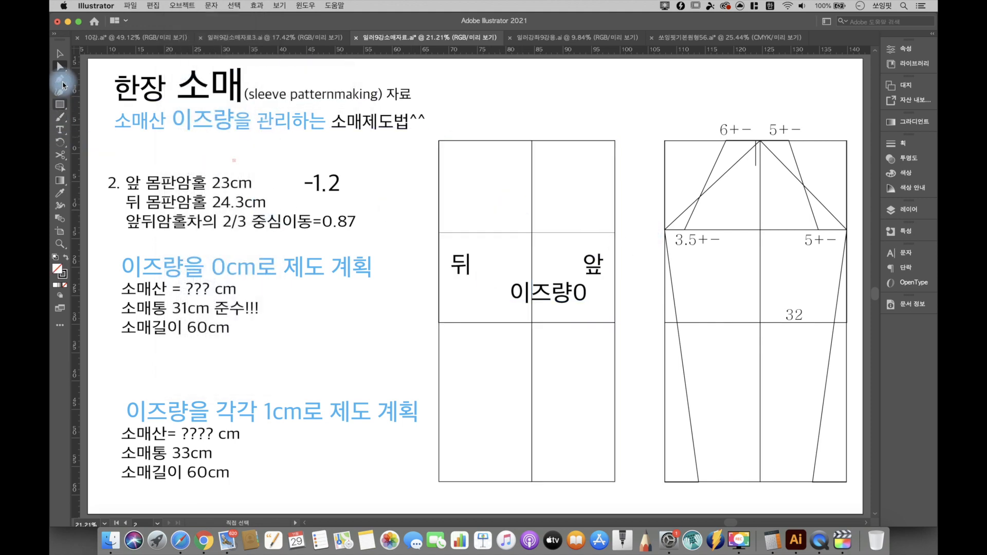
Draw the back and front cap diagonals through the centre line's upper end with the Pen tool, and split the path there with Scissors.
{"action": "left_click", "coordinate": [60, 79]}
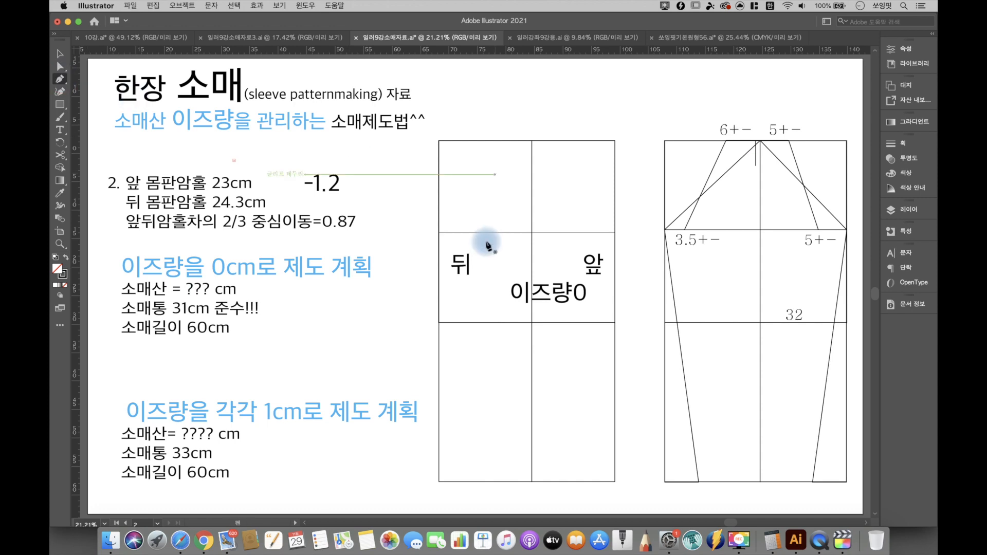
{"action": "left_click", "coordinate": [438, 233]}
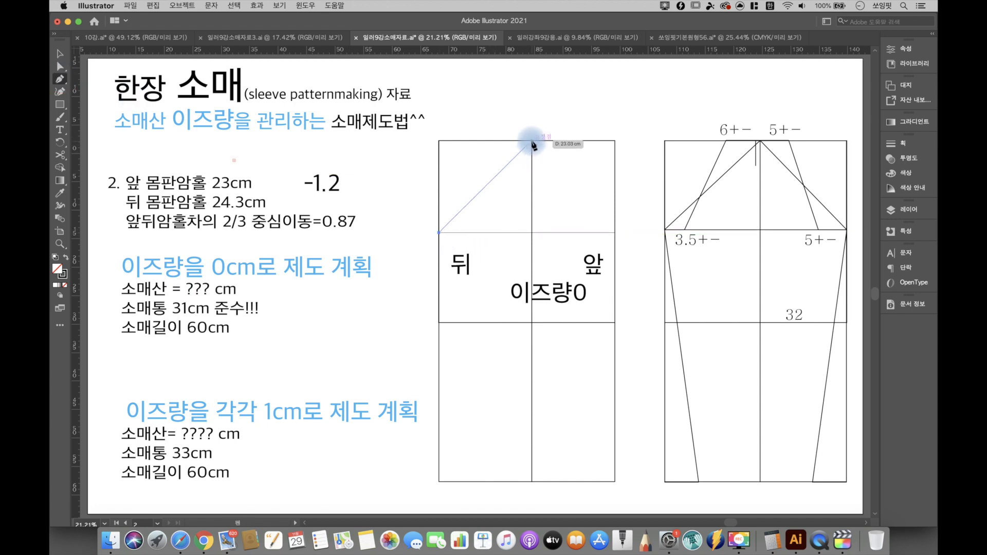
{"action": "left_click", "coordinate": [532, 140]}
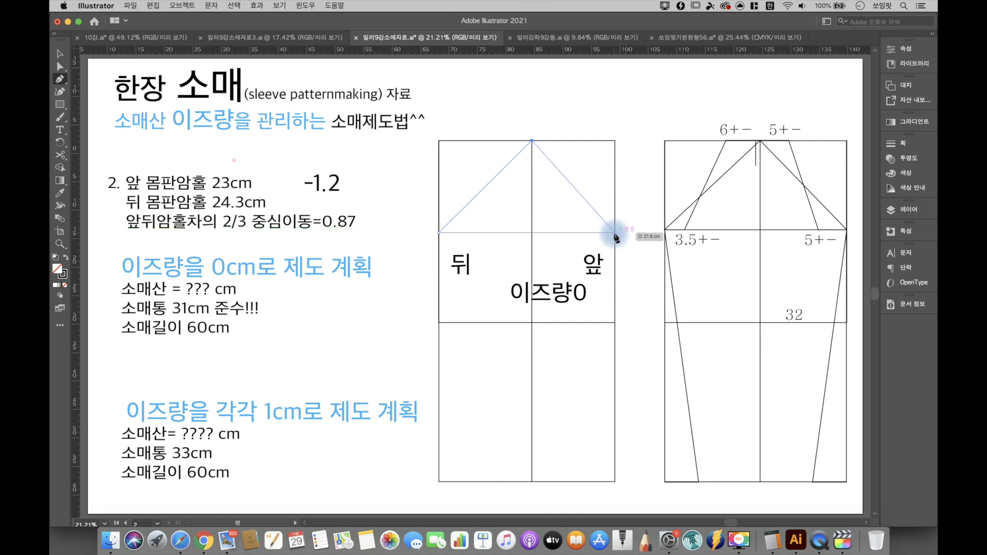
{"action": "left_click", "coordinate": [616, 233]}
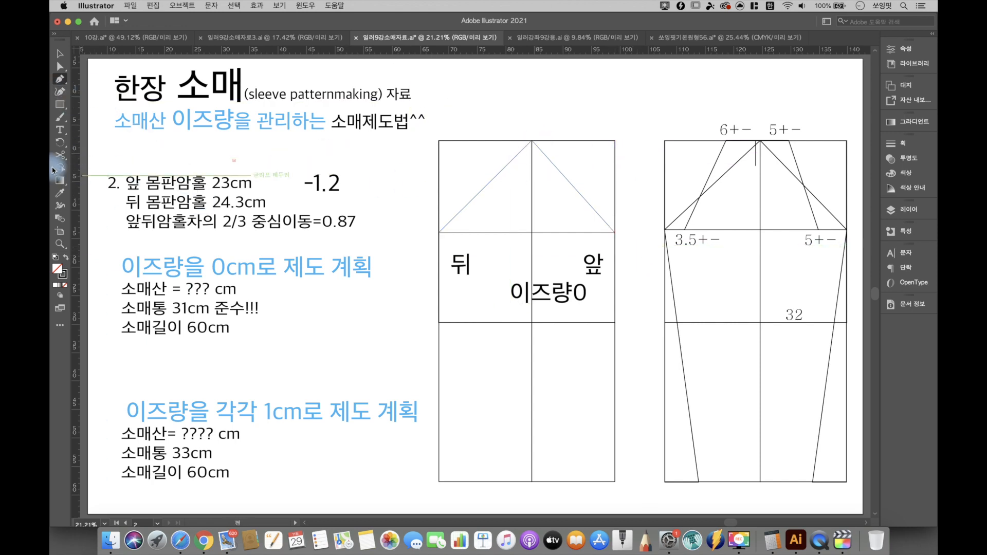
{"action": "left_click", "coordinate": [62, 158]}
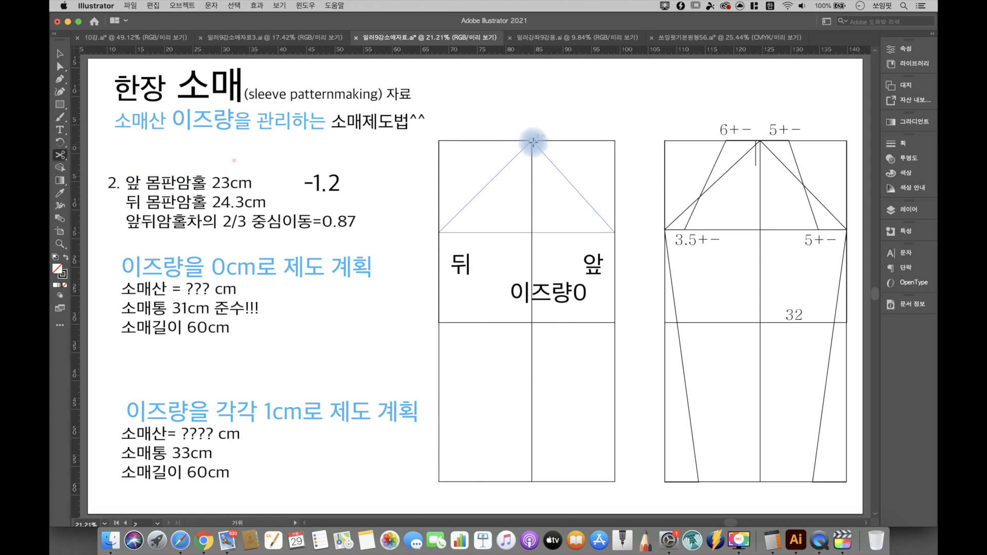
Check the lengths of the front and back cap diagonals in the document info against the armhole measurements in the notes.
{"action": "key", "text": "a"}
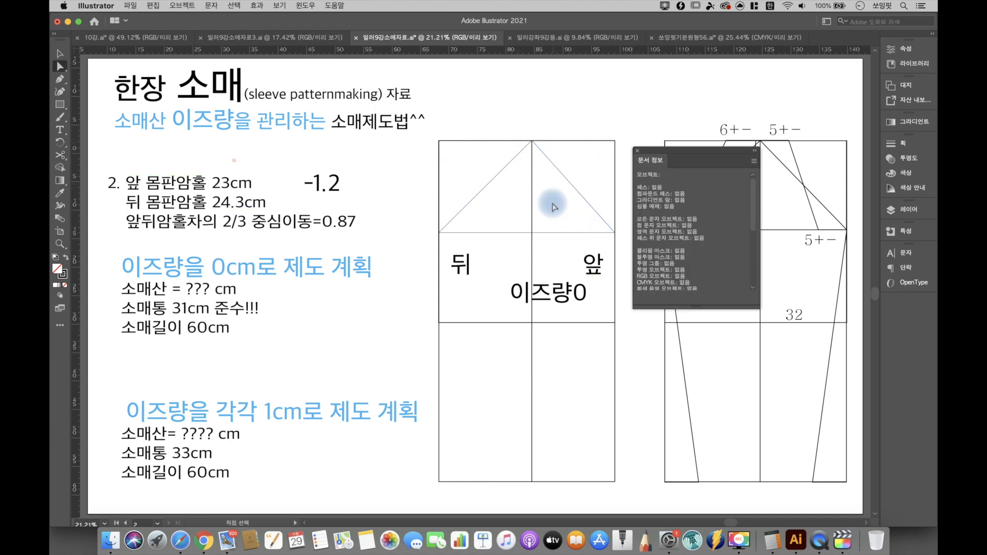
{"action": "left_click_drag", "start_coordinate": [554, 206], "coordinate": [562, 159]}
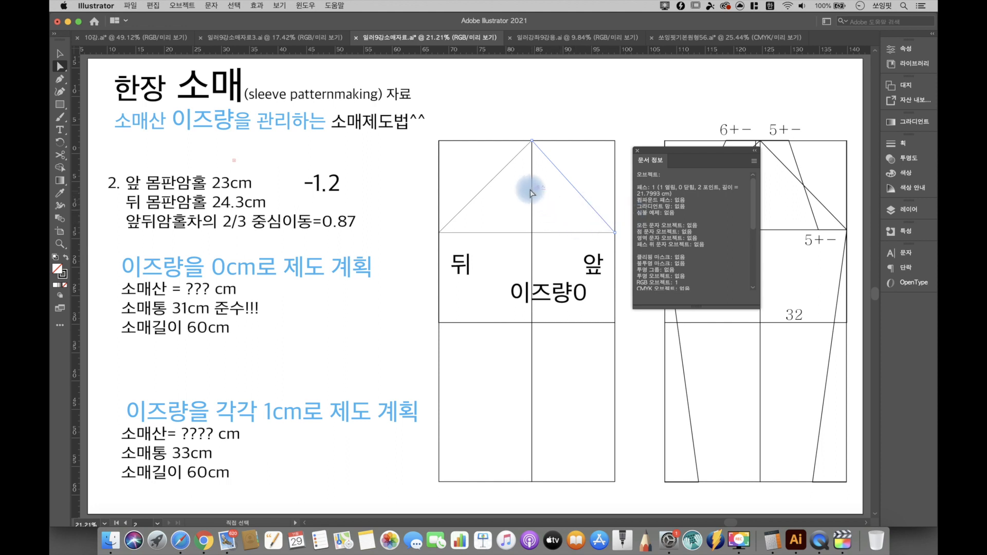
{"action": "left_click_drag", "start_coordinate": [511, 202], "coordinate": [468, 189]}
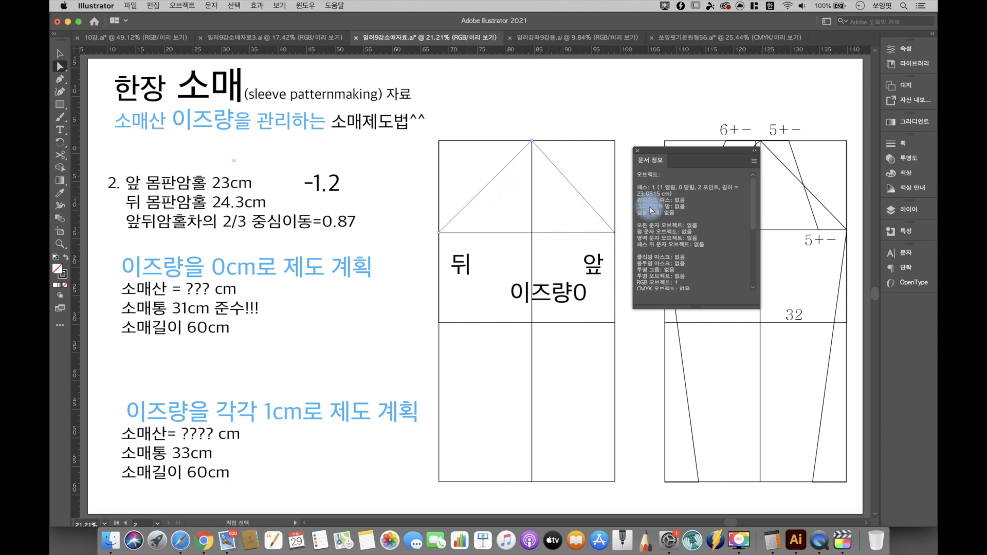
{"action": "left_click", "coordinate": [257, 203]}
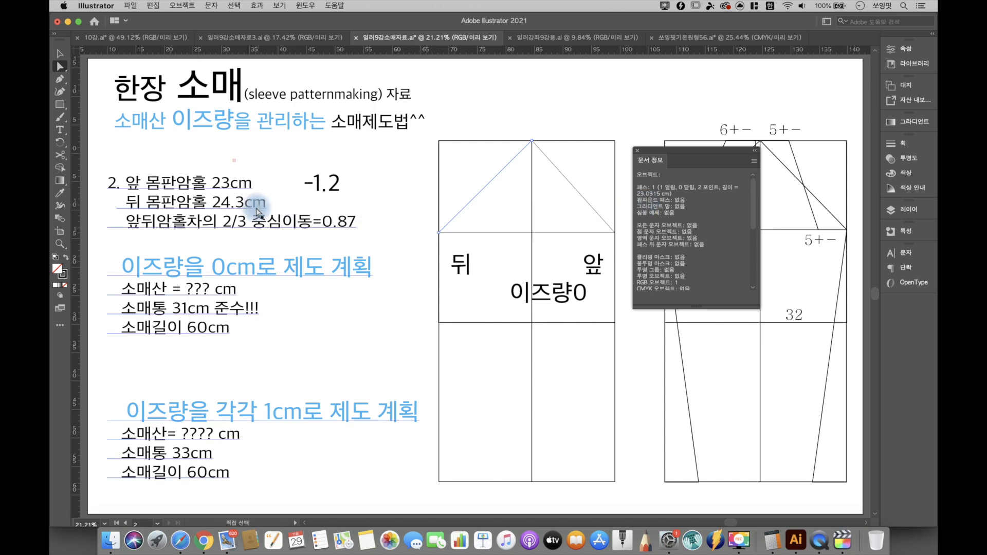
{"action": "left_click", "coordinate": [431, 205]}
{"action": "left_click", "coordinate": [376, 197]}
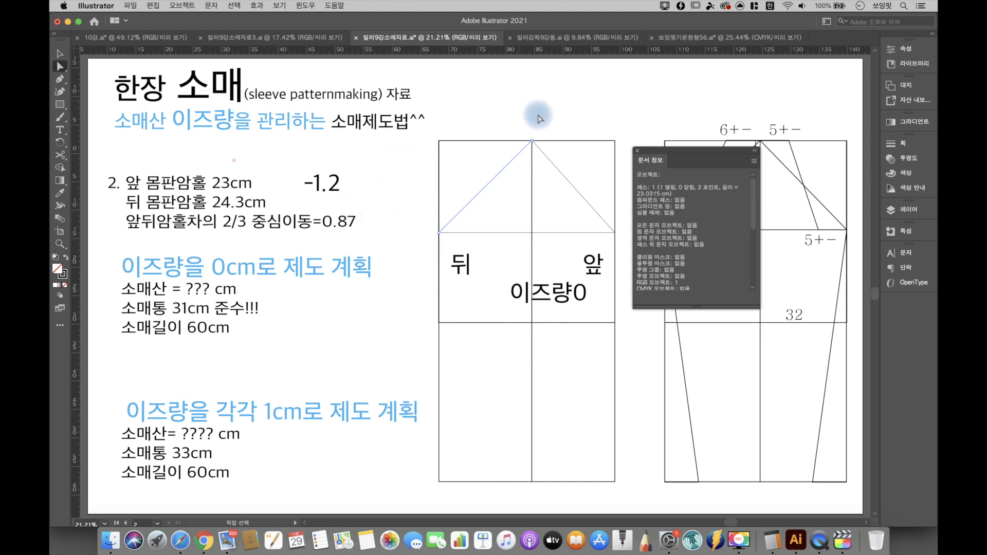
{"action": "left_click", "coordinate": [588, 116]}
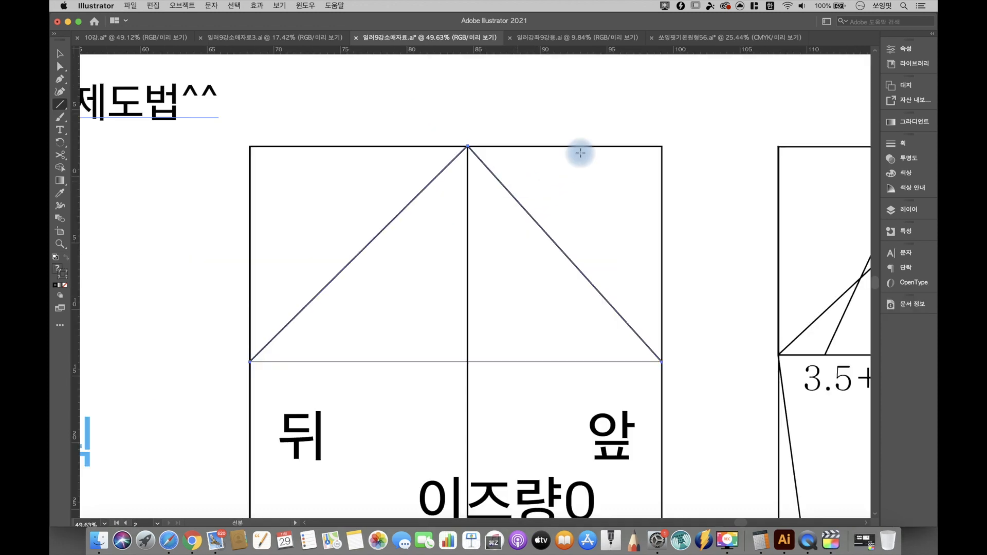
{"action": "left_click", "coordinate": [60, 66]}
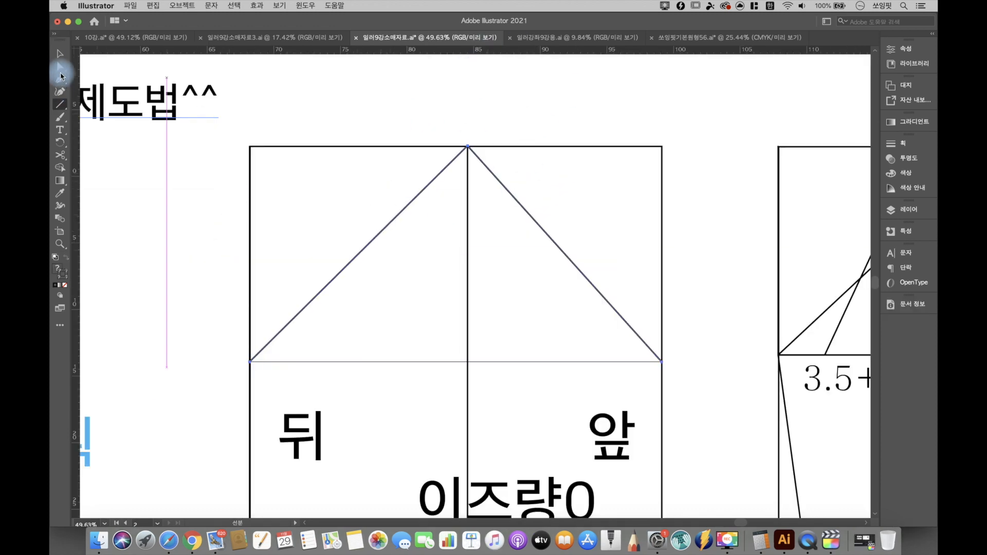
Lock the front and back cap diagonals.
{"action": "left_click", "coordinate": [211, 250]}
{"action": "left_click_drag", "start_coordinate": [237, 392], "coordinate": [704, 135]}
{"action": "left_click", "coordinate": [182, 5]}
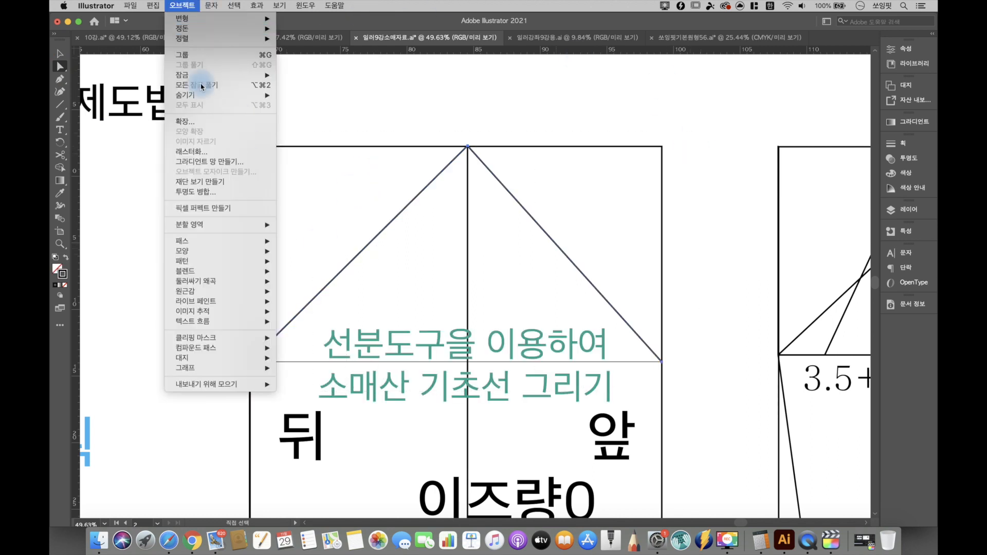
{"action": "mouse_move", "coordinate": [198, 75]}
{"action": "left_click", "coordinate": [310, 76]}
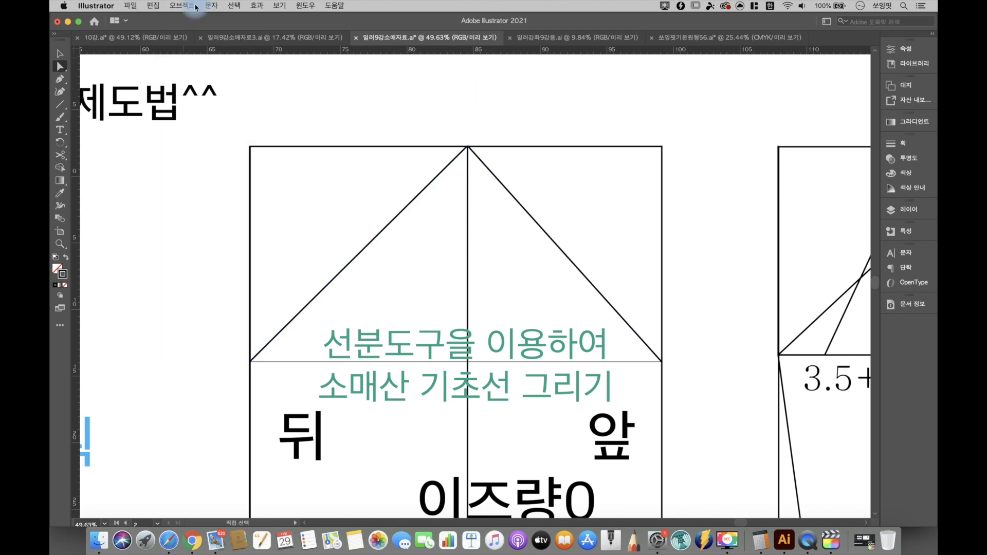
{"action": "left_click", "coordinate": [60, 104]}
{"action": "left_click", "coordinate": [467, 146]}
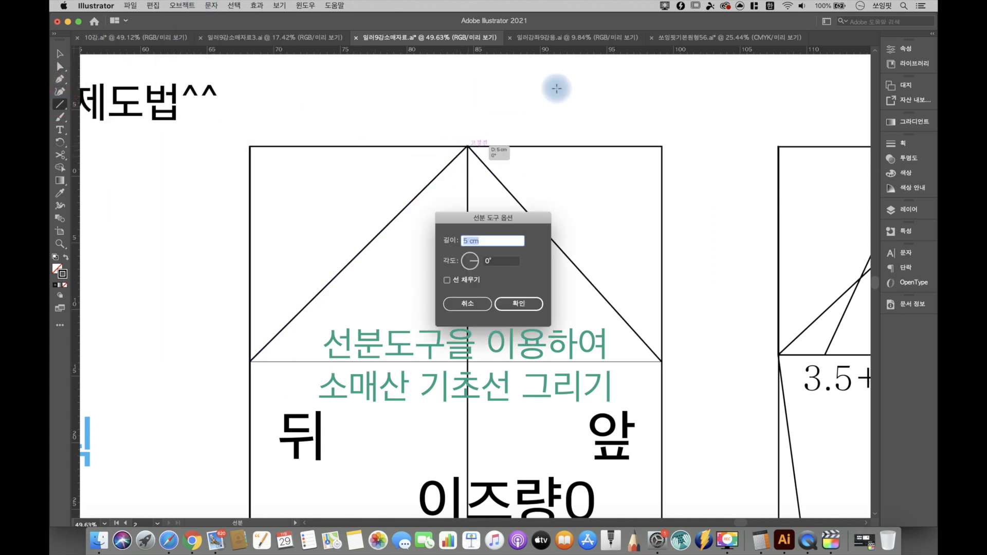
{"action": "type", "text": "5"}
{"action": "left_click", "coordinate": [513, 304]}
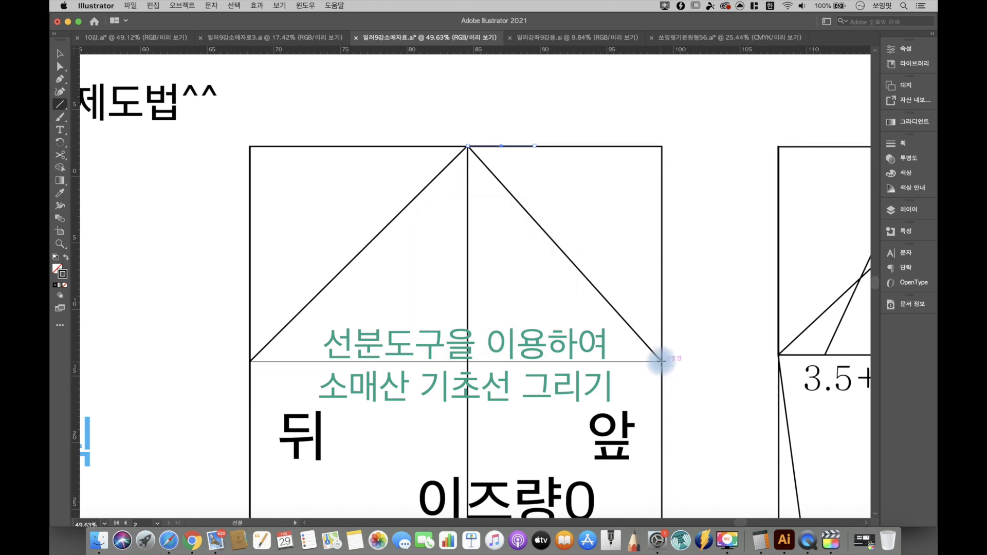
{"action": "left_click", "coordinate": [662, 361]}
{"action": "type", "text": "5"}
{"action": "left_click", "coordinate": [512, 304]}
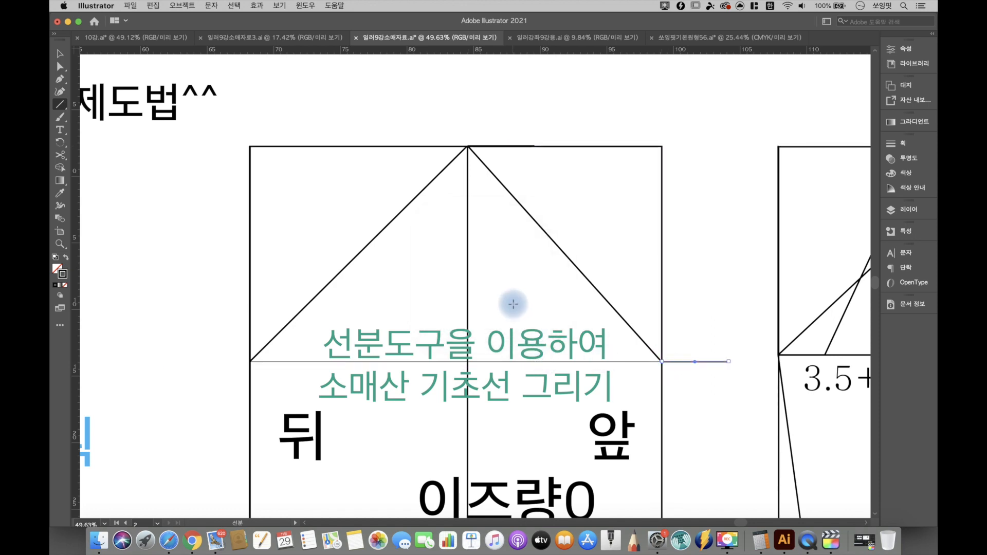
{"action": "key", "text": "ctrl+z"}
{"action": "key", "text": "ctrl+z"}
{"action": "left_click", "coordinate": [467, 146]}
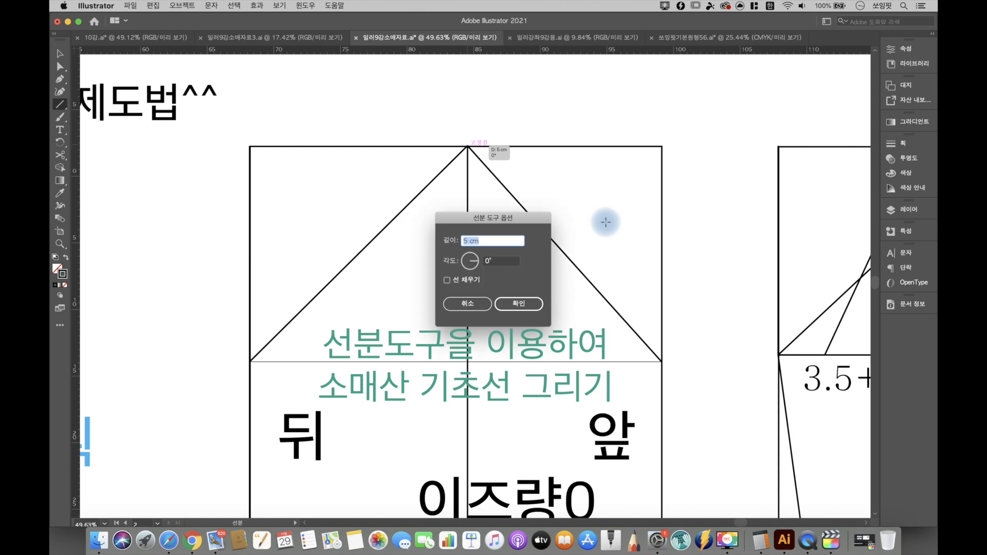
{"action": "left_click", "coordinate": [515, 307]}
{"action": "left_click_drag", "start_coordinate": [661, 362], "coordinate": [660, 361]}
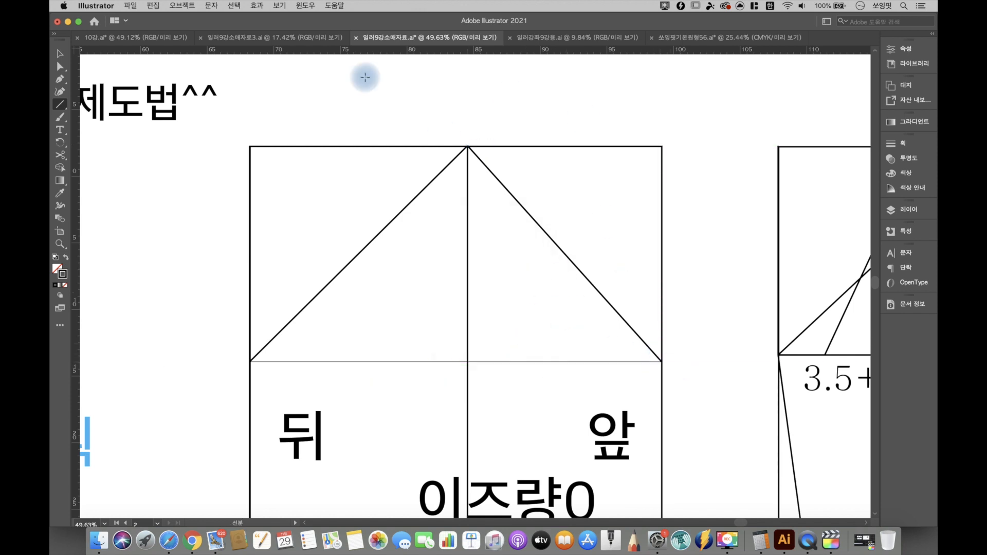
Draw a 5 cm line at 0° from the cap's peak and a 5 cm line at 180° from the front end of the cap line.
{"action": "left_click", "coordinate": [468, 147]}
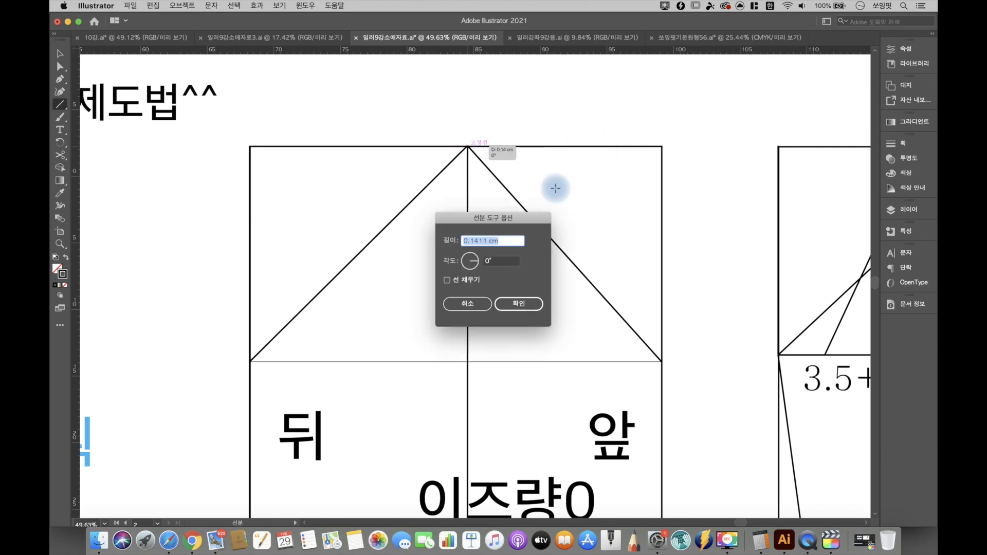
{"action": "left_click", "coordinate": [527, 303]}
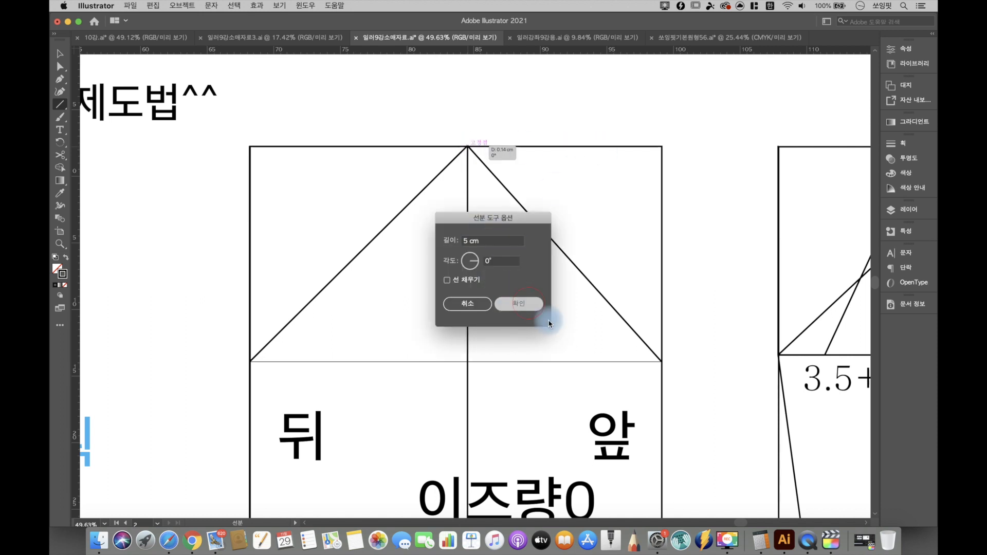
{"action": "left_click", "coordinate": [660, 362]}
{"action": "left_click_drag", "start_coordinate": [475, 265], "coordinate": [461, 262]}
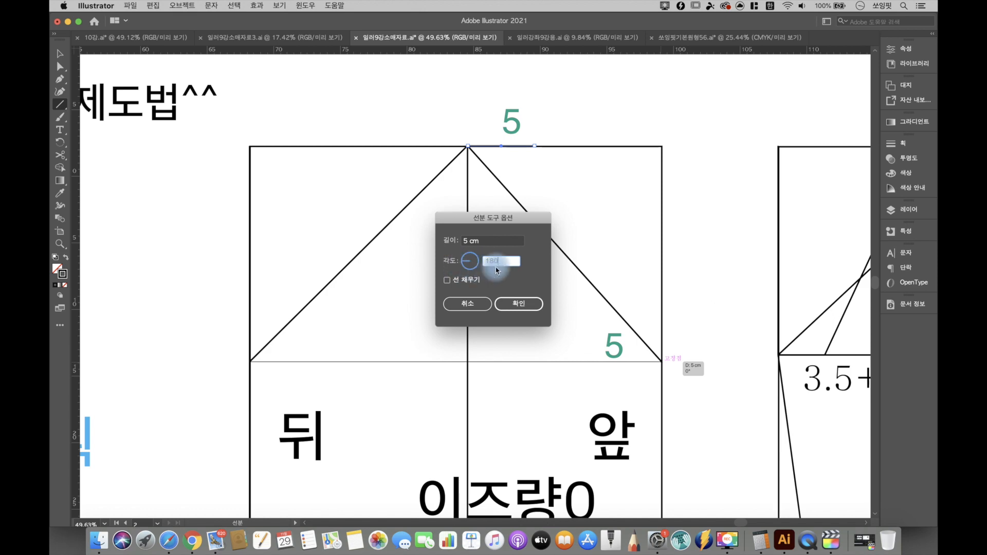
{"action": "left_click", "coordinate": [516, 305]}
Connect the free ends of the two front 5 cm lines with the Pen tool.
{"action": "left_click", "coordinate": [60, 79]}
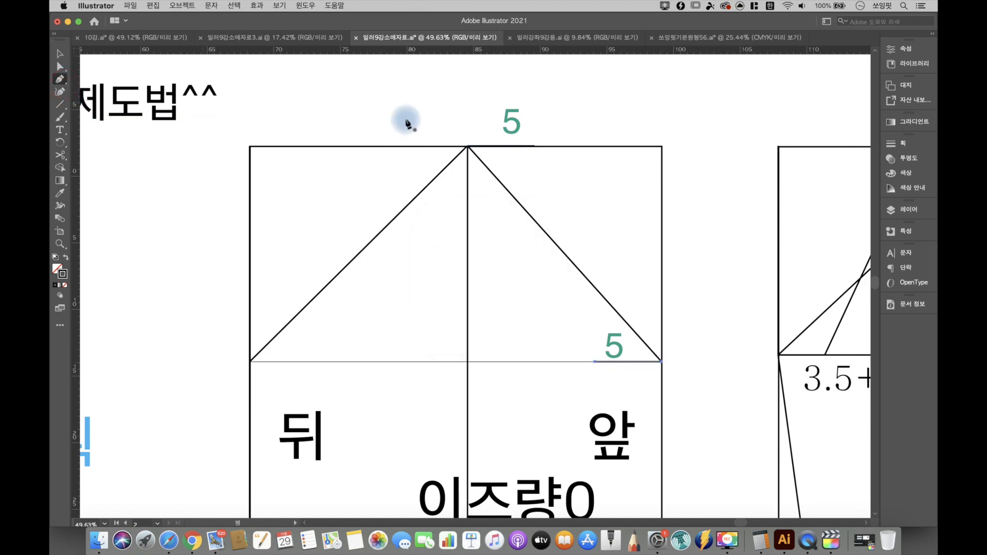
{"action": "left_click", "coordinate": [535, 147]}
{"action": "left_click", "coordinate": [594, 362]}
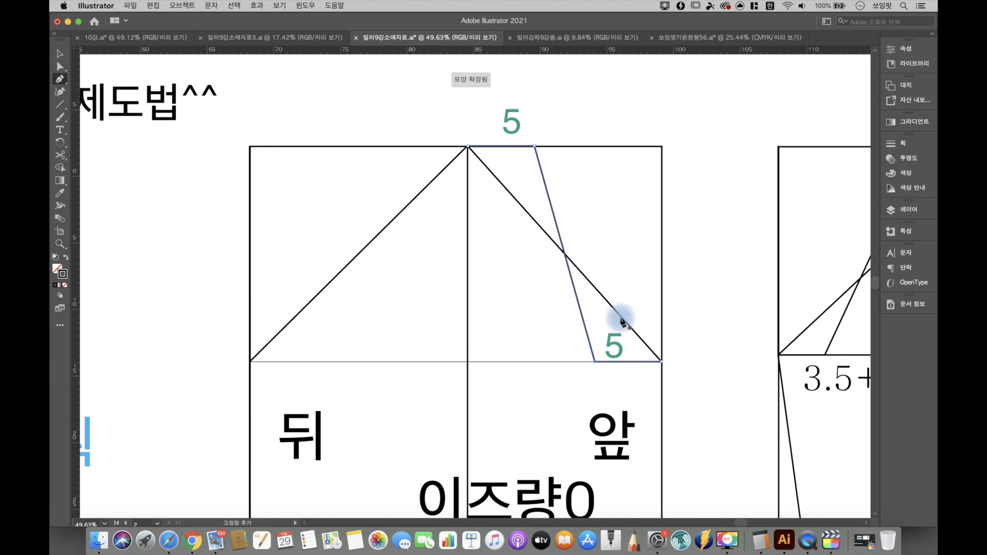
Draw a 6 cm line at 180° from the cap's peak and a 3.5 cm line at 360° from the back end of the cap line.
{"action": "left_click", "coordinate": [59, 104]}
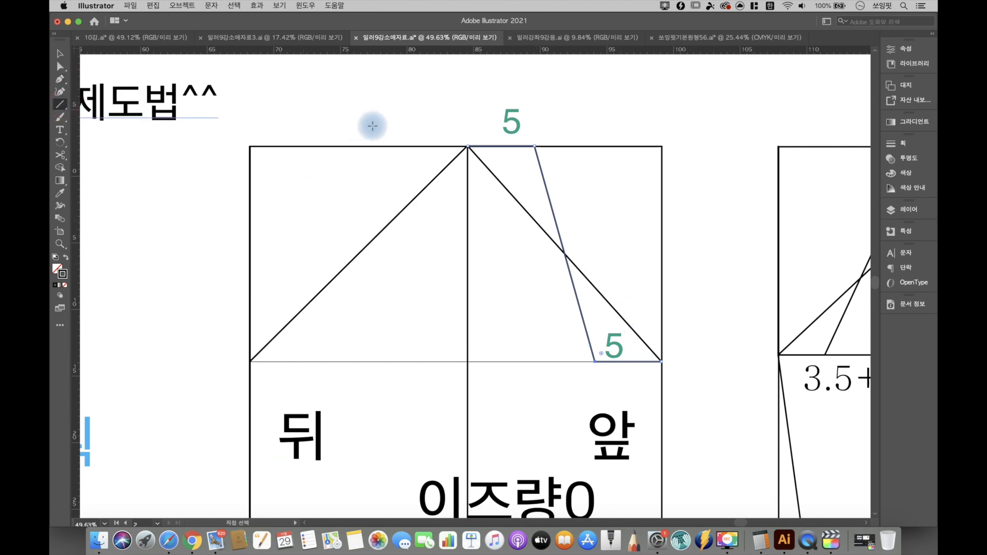
{"action": "left_click", "coordinate": [467, 146]}
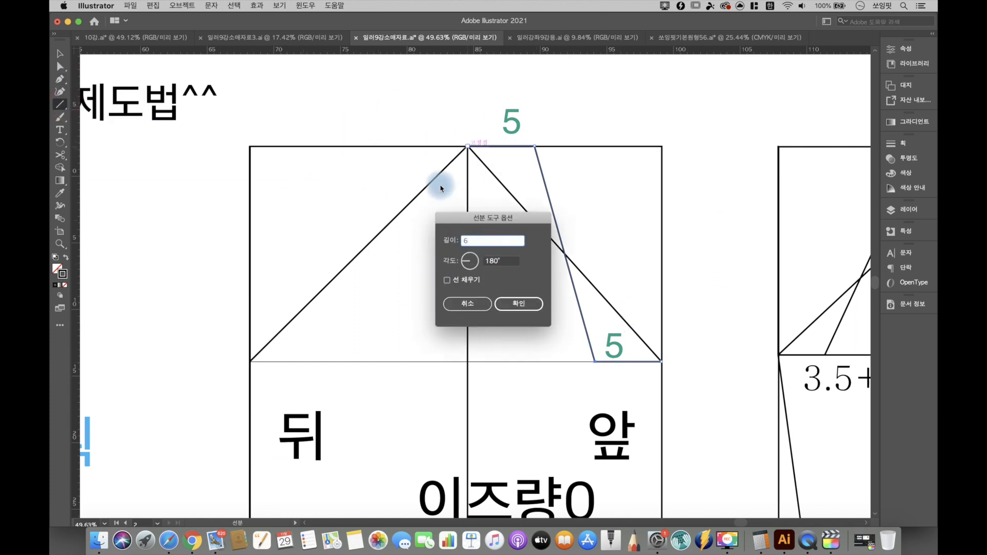
{"action": "type", "text": "6"}
{"action": "left_click", "coordinate": [518, 303]}
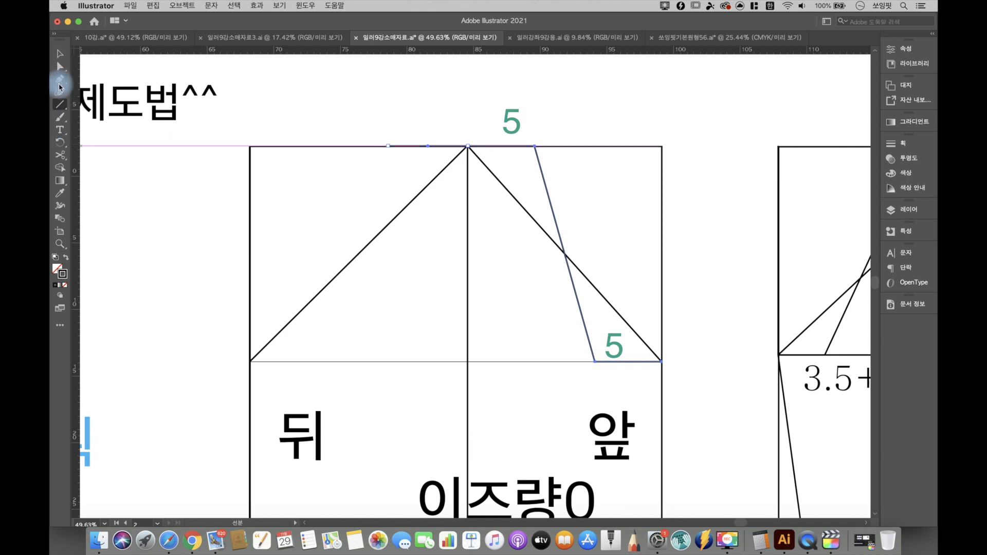
{"action": "left_click", "coordinate": [251, 361]}
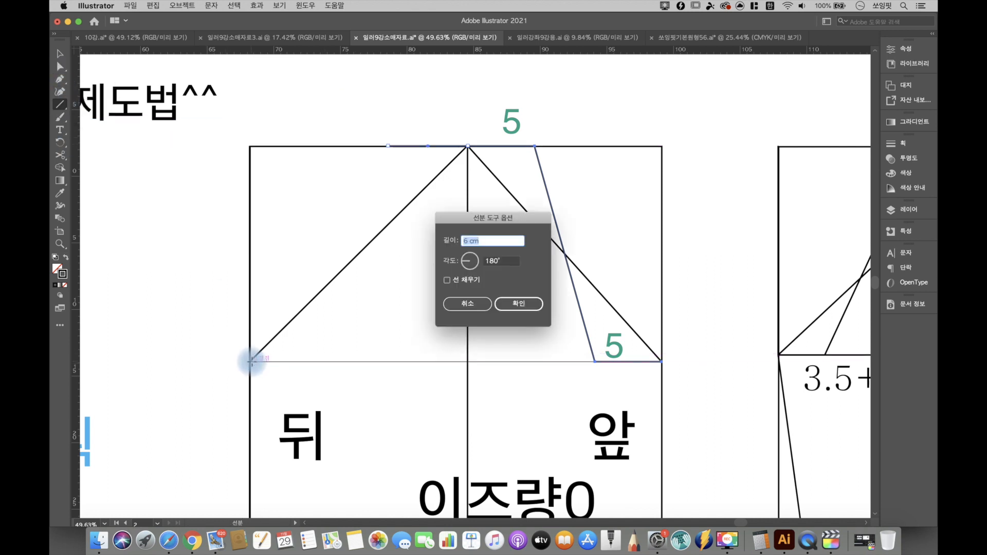
{"action": "left_click_drag", "start_coordinate": [465, 262], "coordinate": [479, 262]}
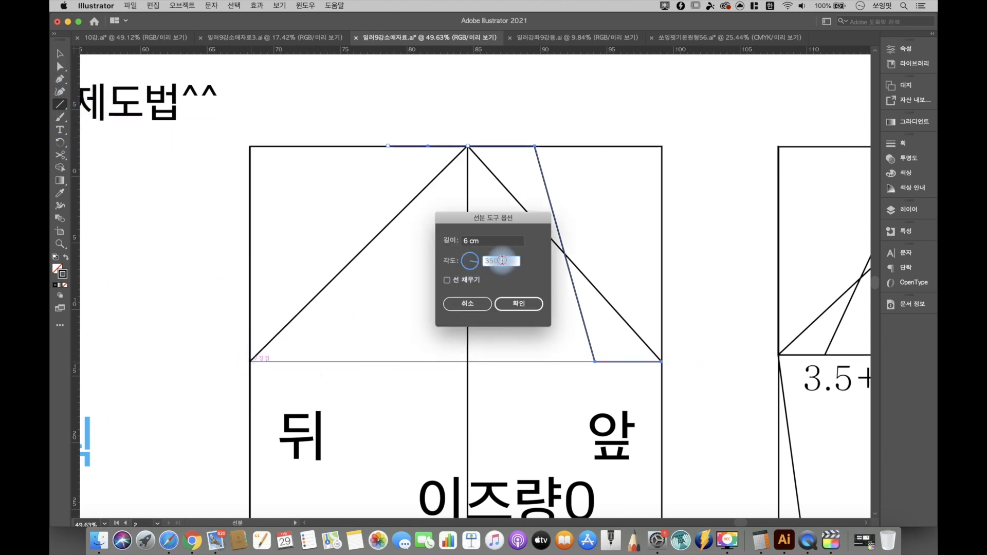
{"action": "left_click", "coordinate": [475, 241]}
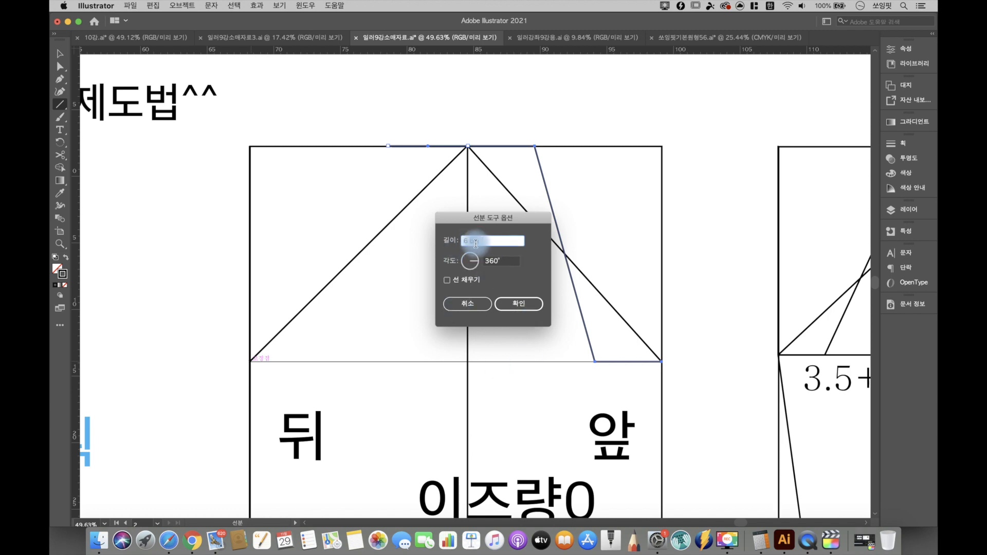
{"action": "left_click", "coordinate": [513, 309]}
Connect the free ends of the back 6 cm and 3.5 cm lines with the Pen tool.
{"action": "key", "text": "p"}
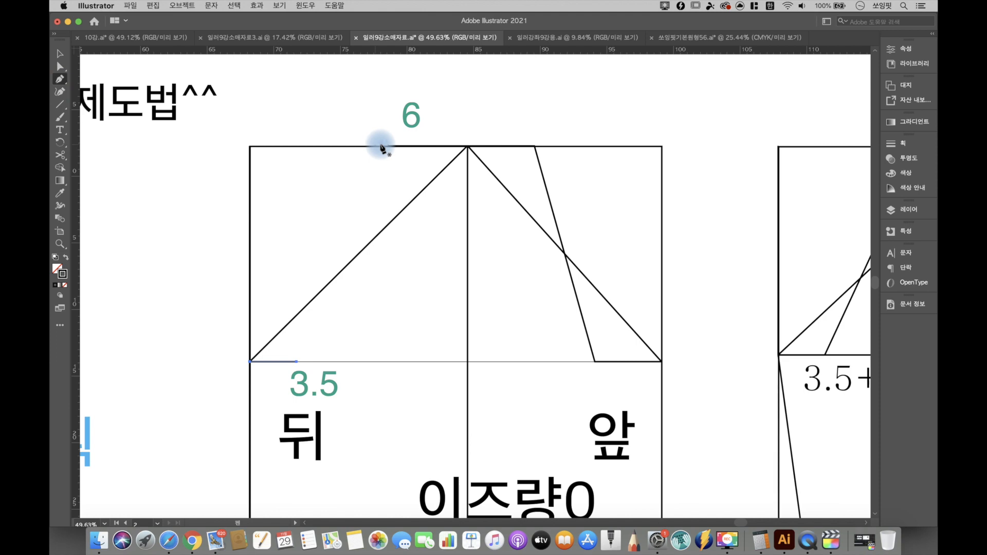
{"action": "left_click", "coordinate": [297, 361]}
{"action": "left_click", "coordinate": [256, 324]}
Lock the front and back cap guide lines.
{"action": "key", "text": "a"}
{"action": "left_click", "coordinate": [419, 401]}
{"action": "left_click_drag", "start_coordinate": [211, 393], "coordinate": [691, 118]}
{"action": "left_click", "coordinate": [188, 7]}
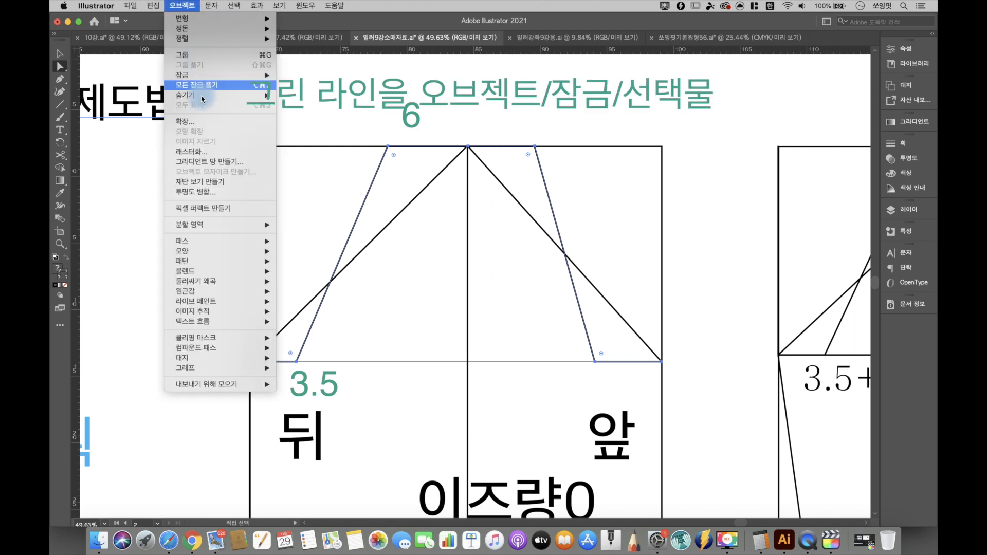
{"action": "left_click", "coordinate": [334, 81]}
Trace the back cap diagonal with the Pen tool and bend it with the Curvature tool into an S-curve crossing the guide line.
{"action": "key", "text": "p"}
{"action": "left_click", "coordinate": [467, 147]}
{"action": "left_click", "coordinate": [252, 361]}
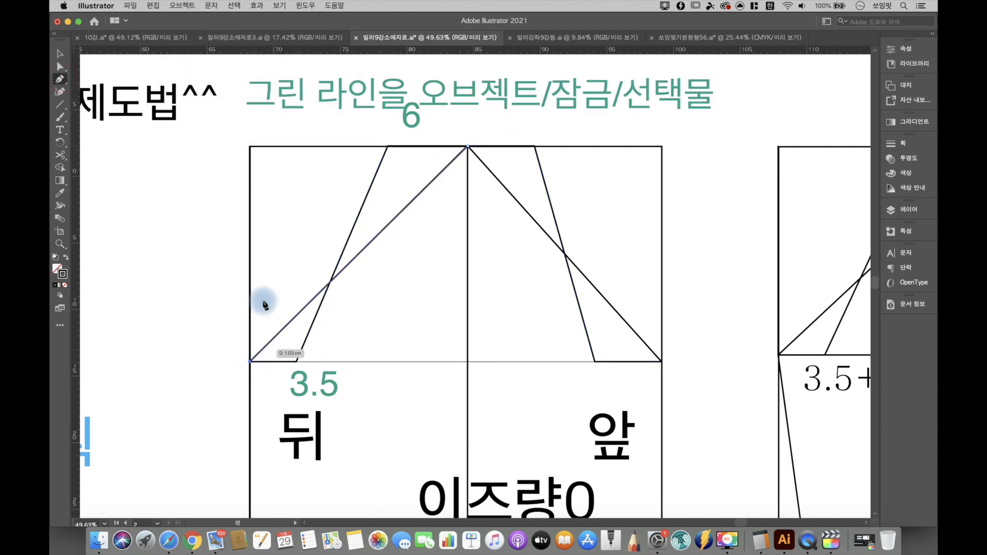
{"action": "left_click", "coordinate": [60, 91]}
{"action": "left_click_drag", "start_coordinate": [418, 203], "coordinate": [404, 178]}
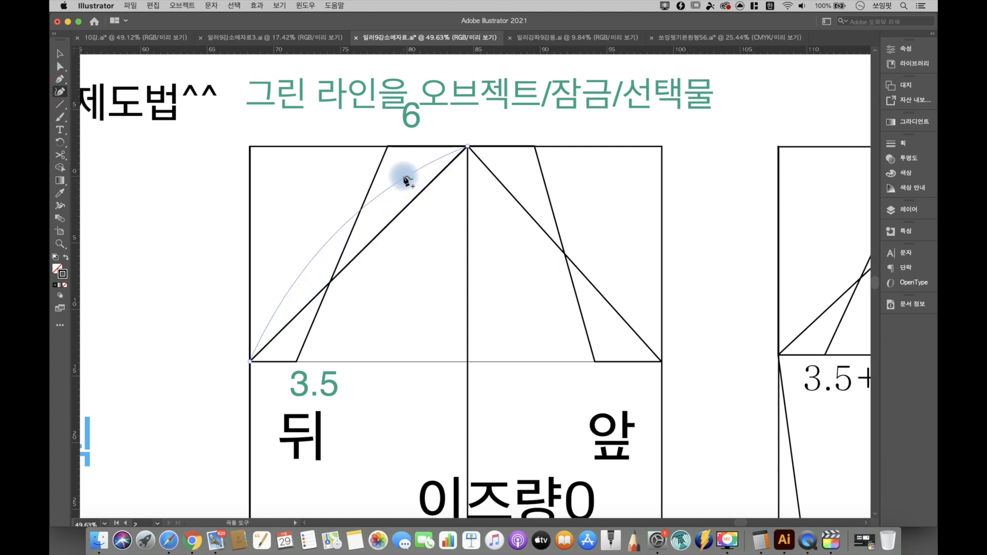
{"action": "left_click", "coordinate": [330, 284]}
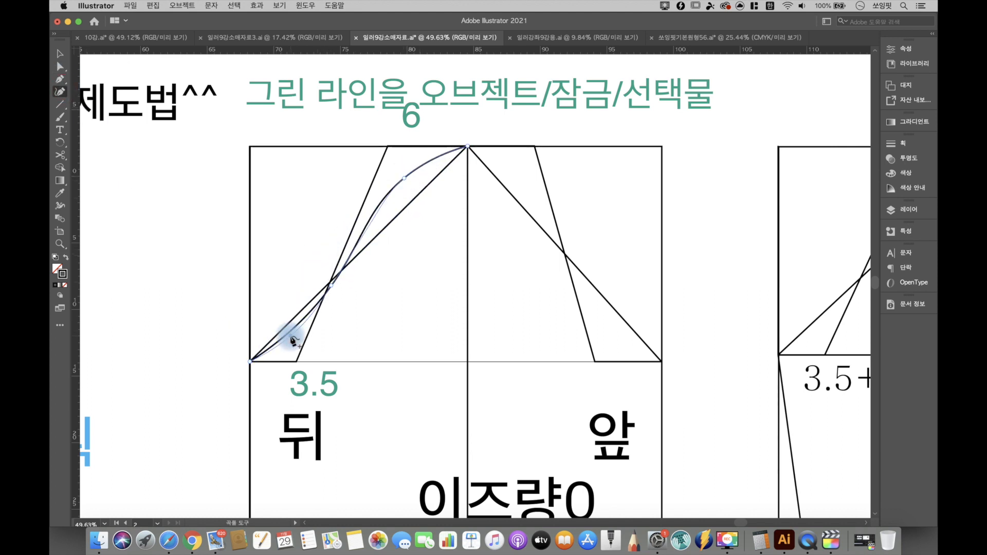
{"action": "left_click_drag", "start_coordinate": [294, 341], "coordinate": [291, 336]}
Refine the back cap curve by adding and moving curvature points, making its upper part fuller towards the guide line.
{"action": "left_click", "coordinate": [366, 222]}
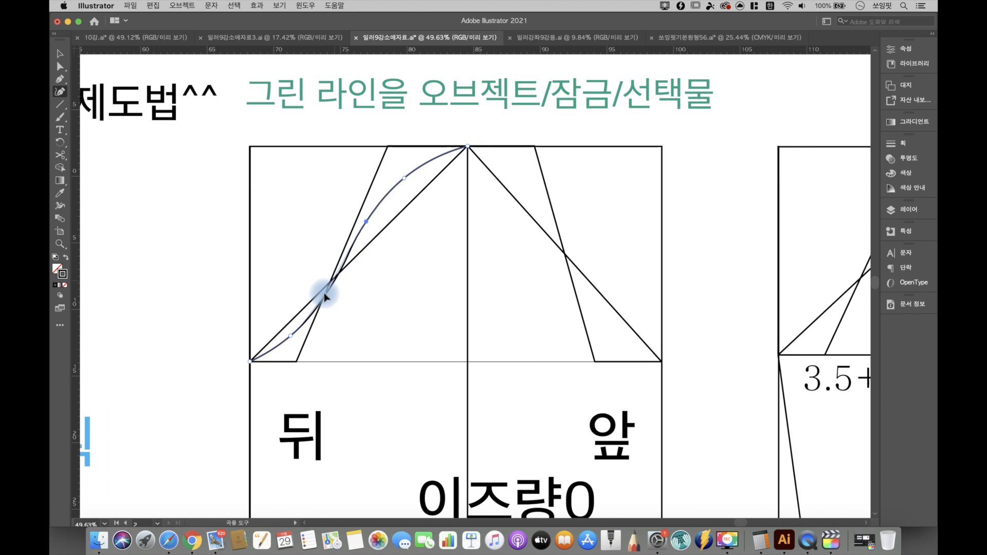
{"action": "left_click_drag", "start_coordinate": [327, 287], "coordinate": [333, 272]}
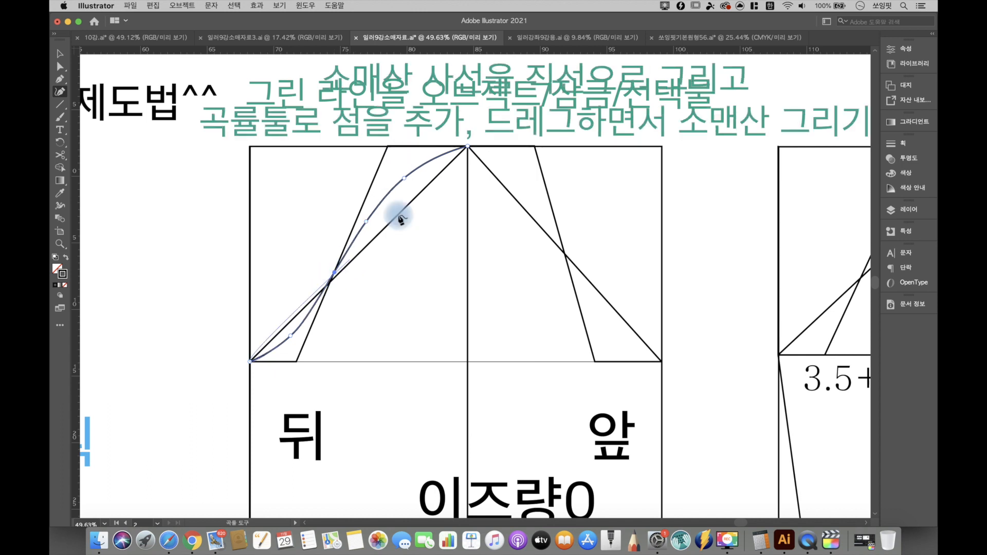
{"action": "left_click", "coordinate": [314, 307]}
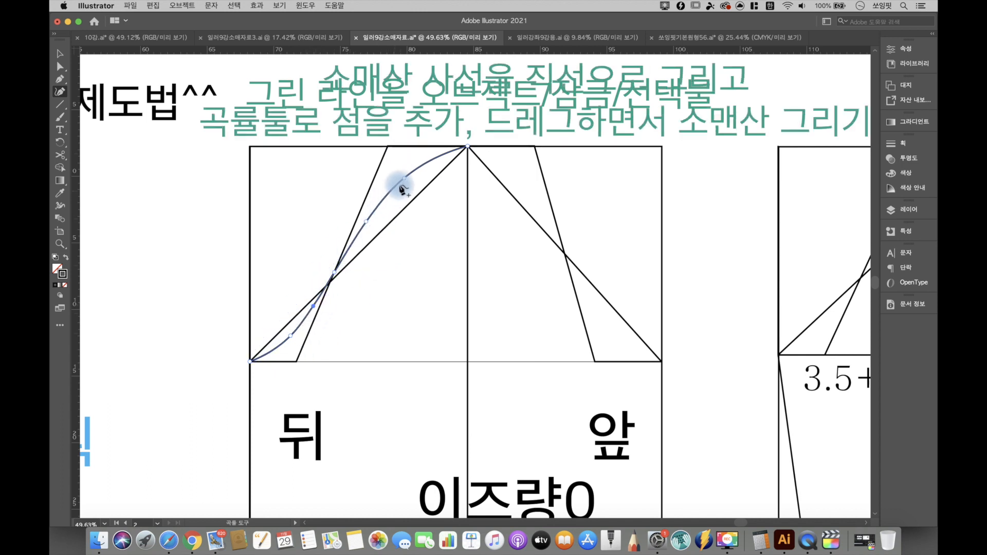
{"action": "left_click", "coordinate": [405, 172]}
{"action": "left_click_drag", "start_coordinate": [368, 216], "coordinate": [372, 202]}
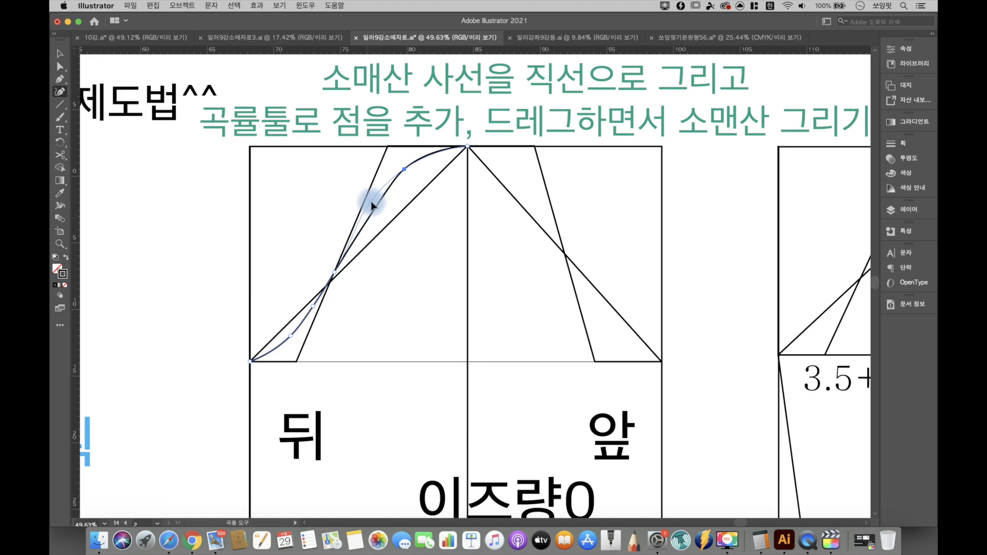
{"action": "left_click", "coordinate": [406, 167]}
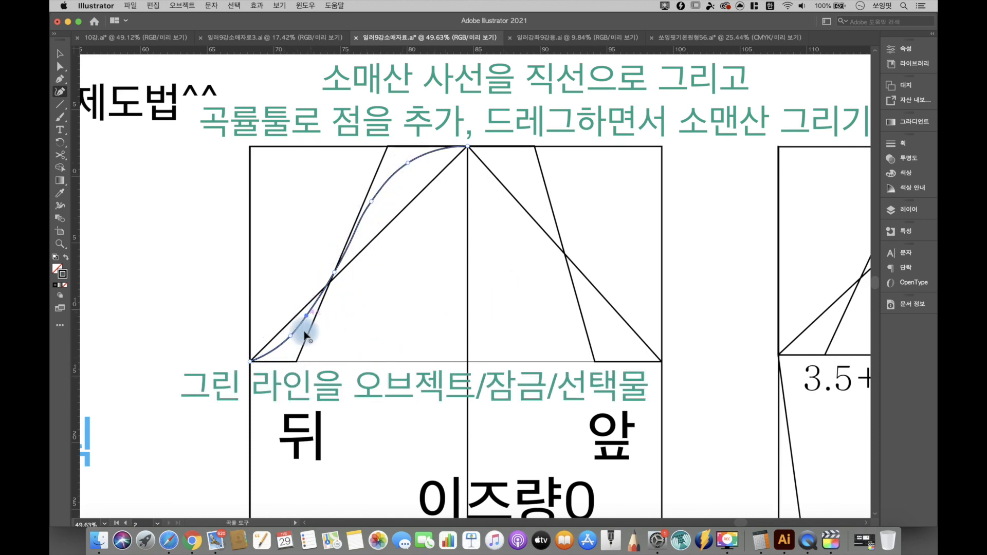
Set the back cap curve's stroke colour to light blue and lock the curve.
{"action": "key", "text": "Escape"}
{"action": "key", "text": "a"}
{"action": "left_click", "coordinate": [379, 191]}
{"action": "double_click", "coordinate": [61, 273]}
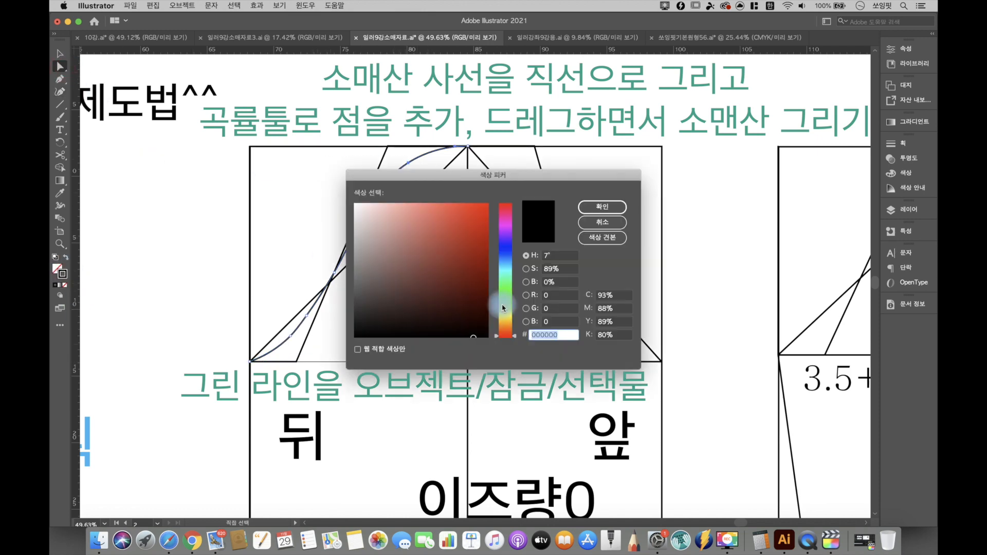
{"action": "left_click", "coordinate": [486, 206]}
{"action": "left_click", "coordinate": [602, 206]}
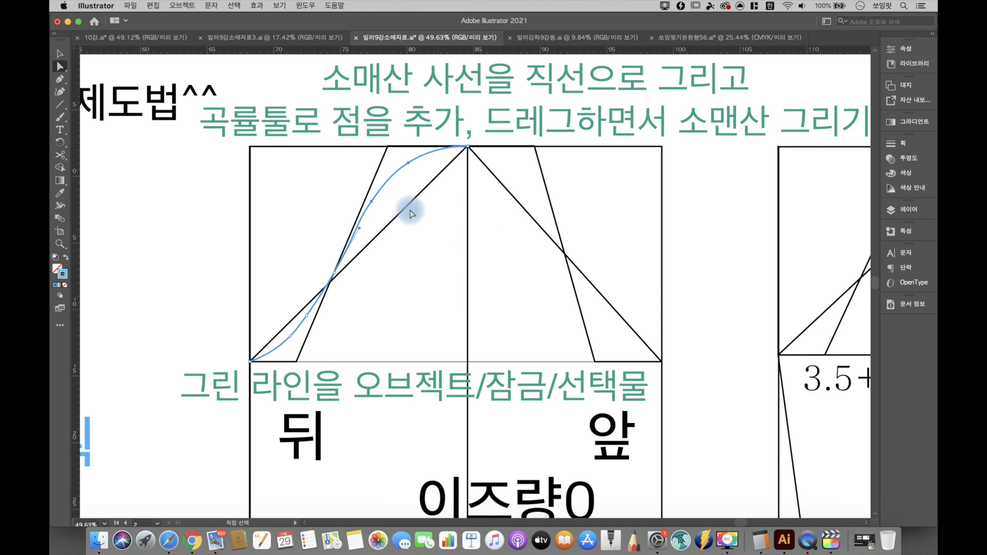
{"action": "left_click", "coordinate": [183, 6]}
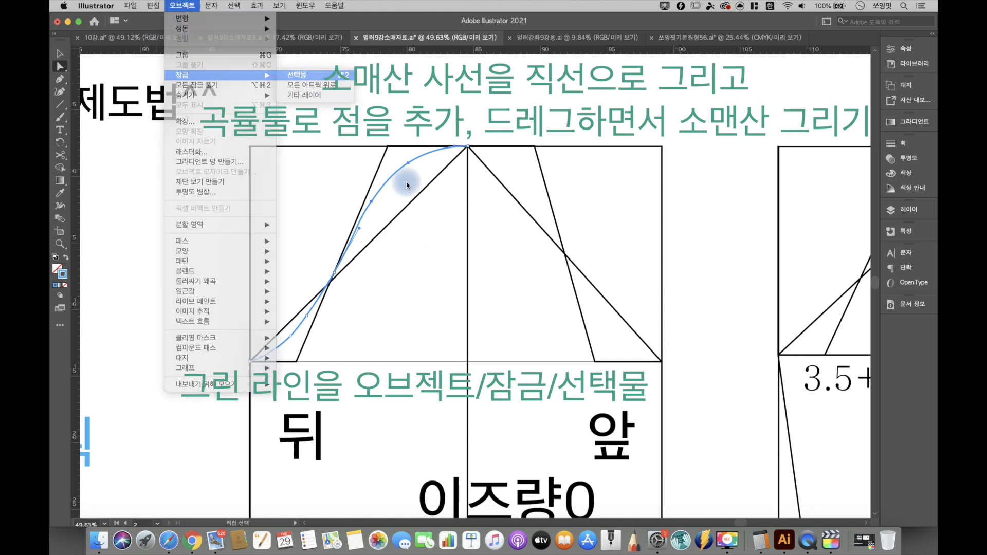
{"action": "left_click", "coordinate": [280, 73]}
Trace the front cap diagonal with the Pen tool and start bending its upper part outward with the Curvature tool.
{"action": "key", "text": "p"}
{"action": "left_click", "coordinate": [468, 146]}
{"action": "left_click", "coordinate": [662, 362]}
{"action": "key", "text": "shift+grave"}
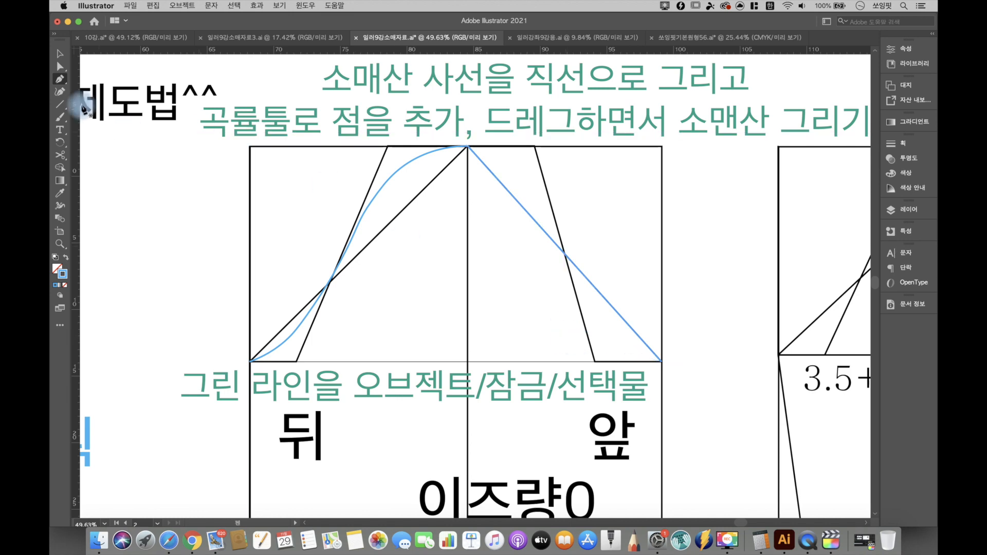
{"action": "left_click_drag", "start_coordinate": [514, 196], "coordinate": [528, 163]}
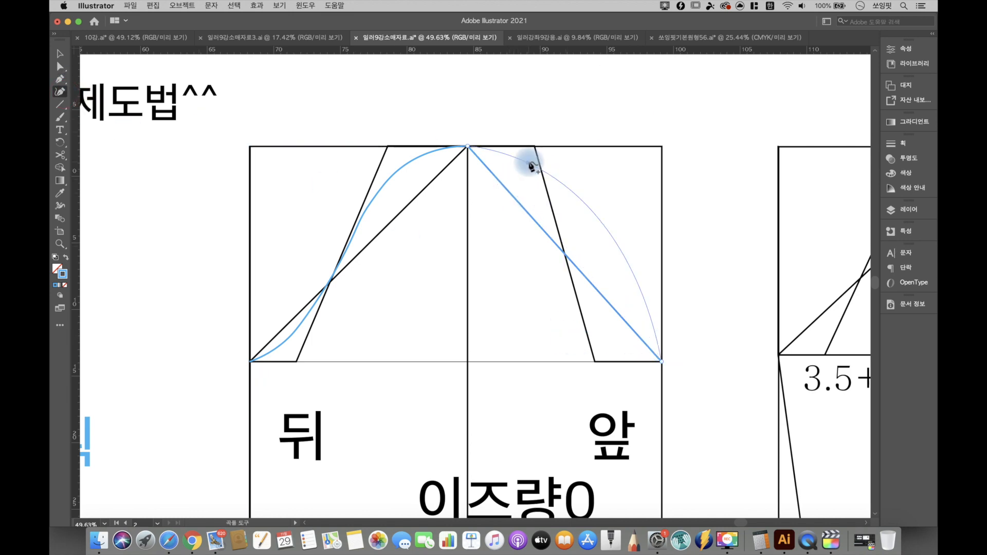